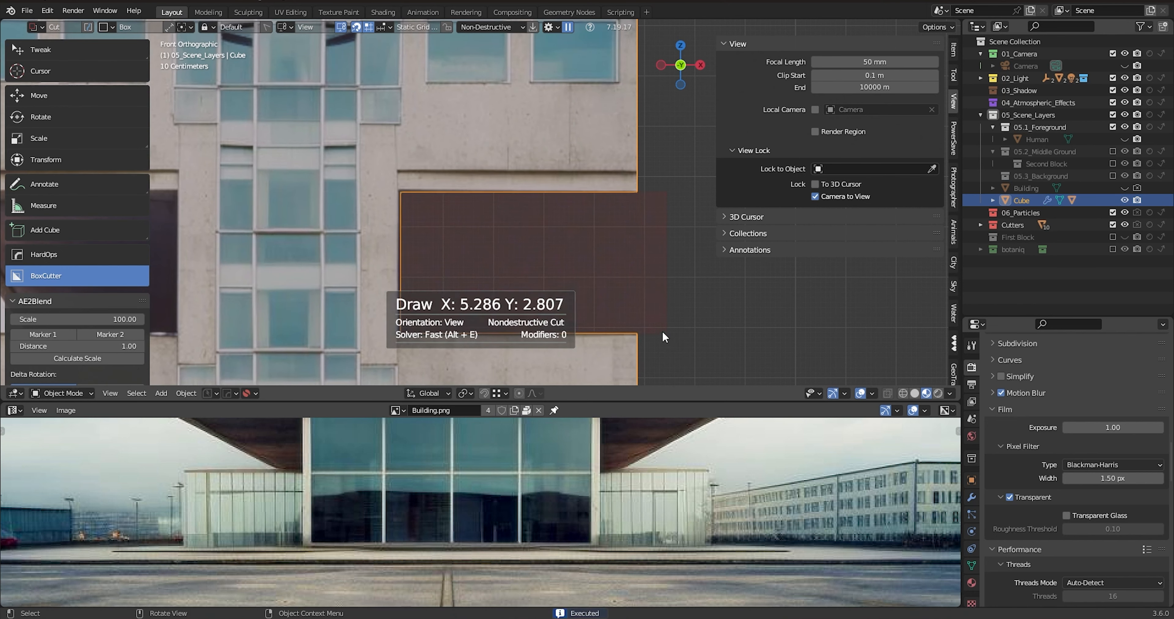
- Box-cut the left-hand recess between the building's upper and lower blocks in the front view
scroll(524, 242, down, 2)
shift+middle_drag(485, 229, 690, 179)
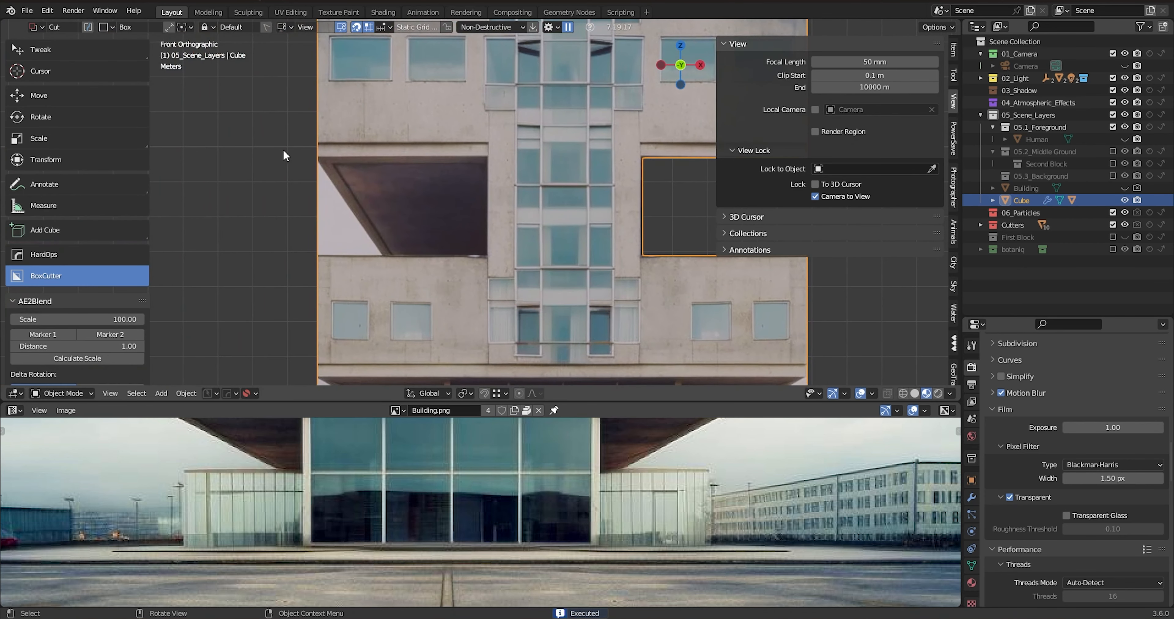
mouse_move(288, 158)
mouse_down()
mouse_move(419, 211)
mouse_move(486, 255)
mouse_up()
- Try to box-cut the area right of the glass entrance, about 4.8 by 3.9 m, and undo the cut
scroll(431, 160, down, 2)
shift+middle_drag(656, 278, 598, 209)
scroll(573, 228, up, 3)
shift+middle_drag(488, 118, 473, 67)
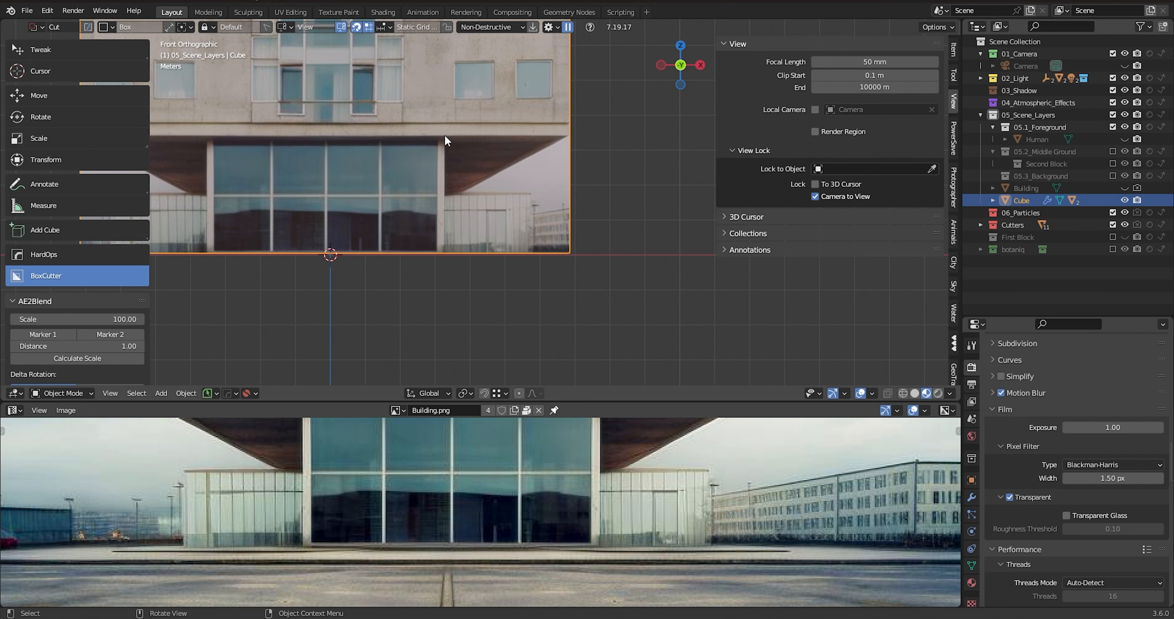
mouse_move(449, 136)
mouse_down()
mouse_move(474, 149)
mouse_move(528, 224)
mouse_move(616, 273)
mouse_up()
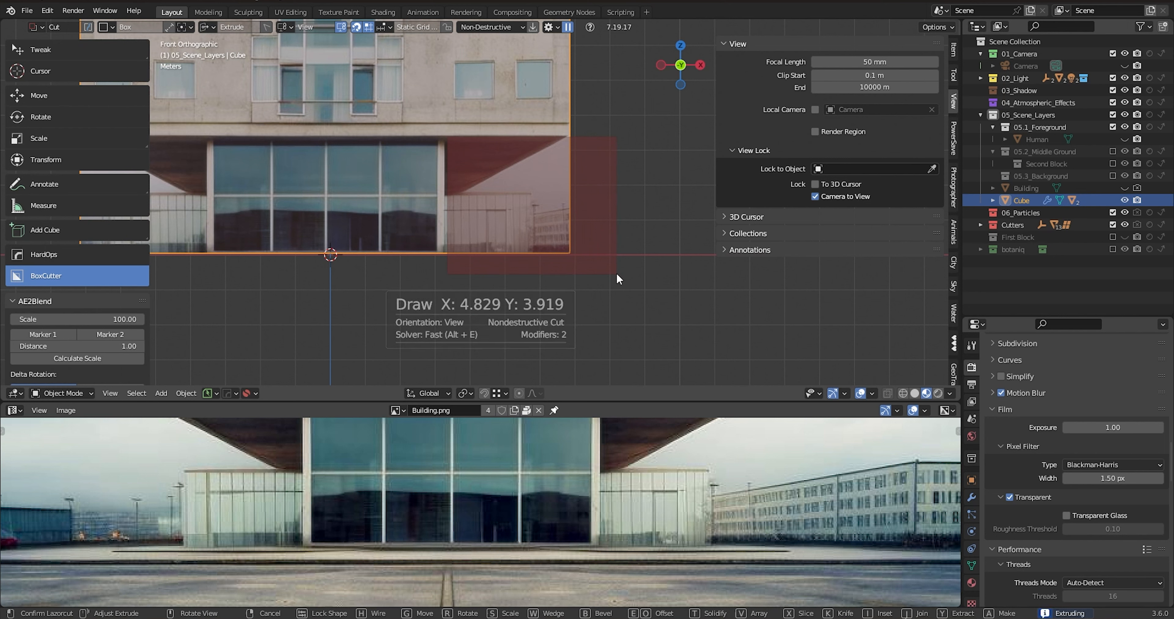
key(g)
click(613, 273)
middle_drag(528, 248, 469, 237)
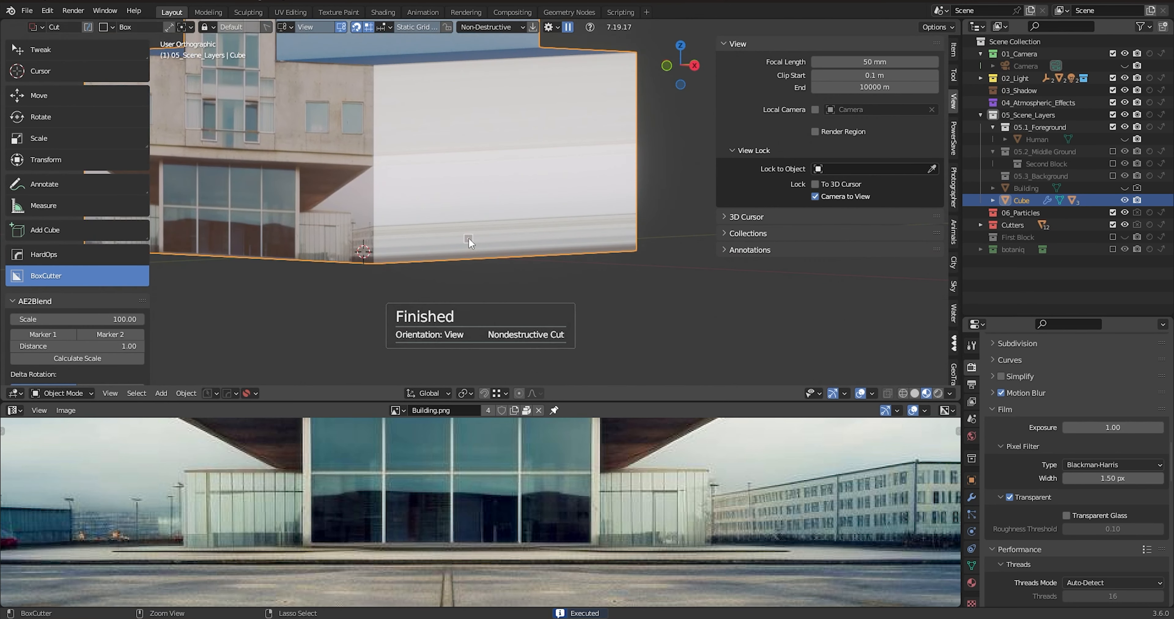
key(ctrl+z)
scroll(468, 238, down, 1)
middle_drag(275, 189, 304, 189)
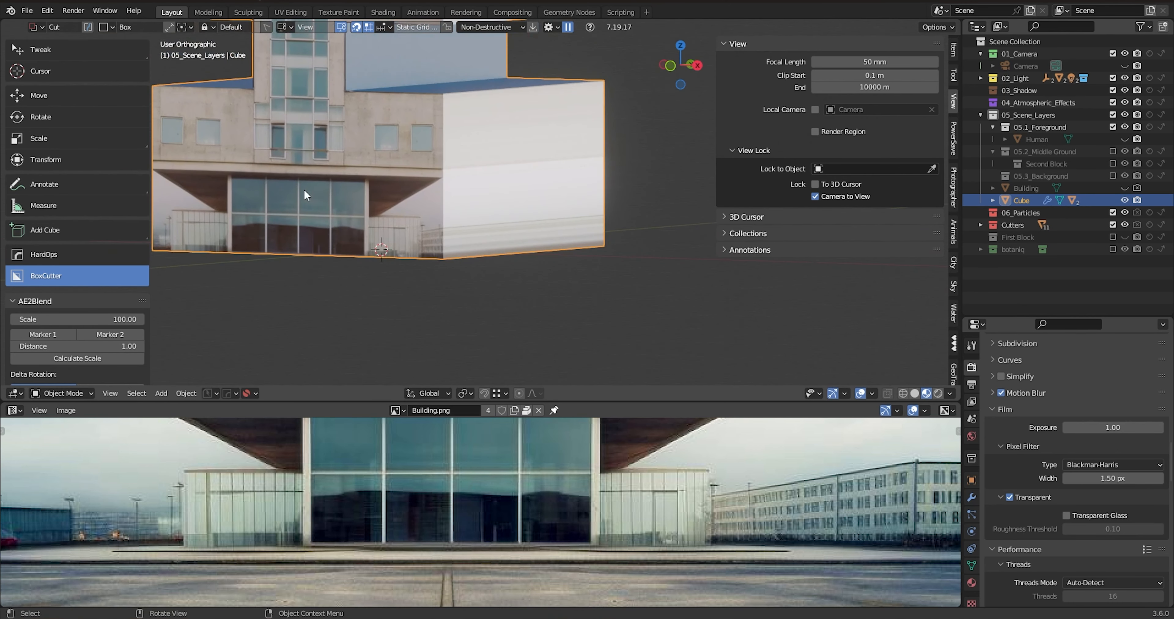
- Box-cut the area right of the glass entrance in the front view, about 4.1 by 3.6 m
key(KP_1)
key(KP_5)
key(KP_5)
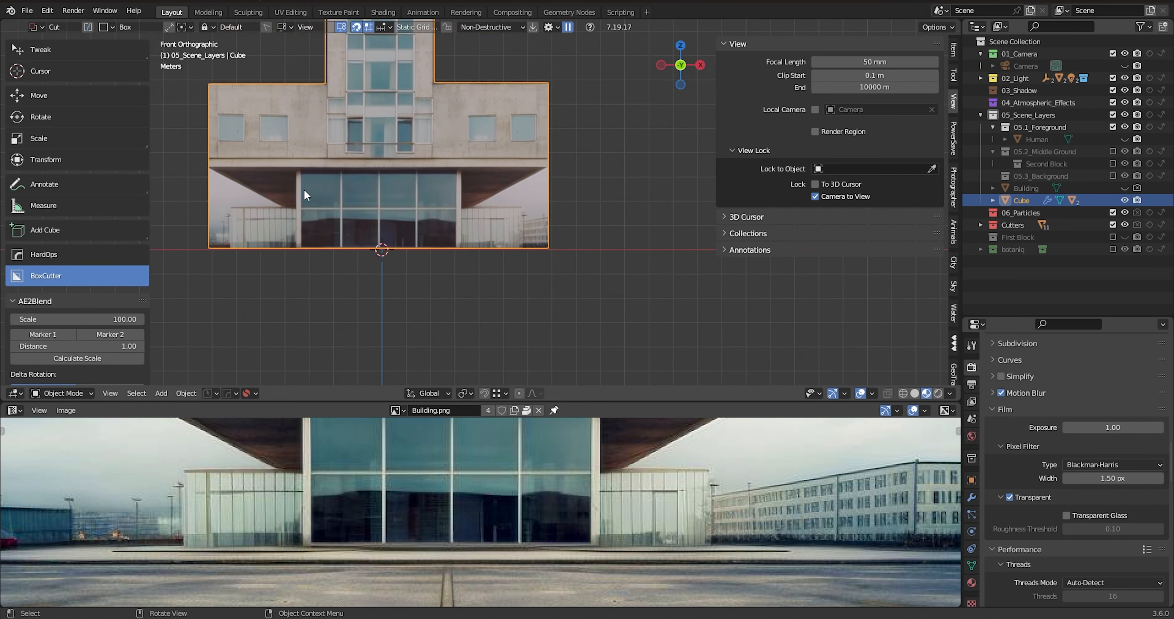
scroll(373, 196, up, 4)
shift+middle_drag(451, 217, 386, 237)
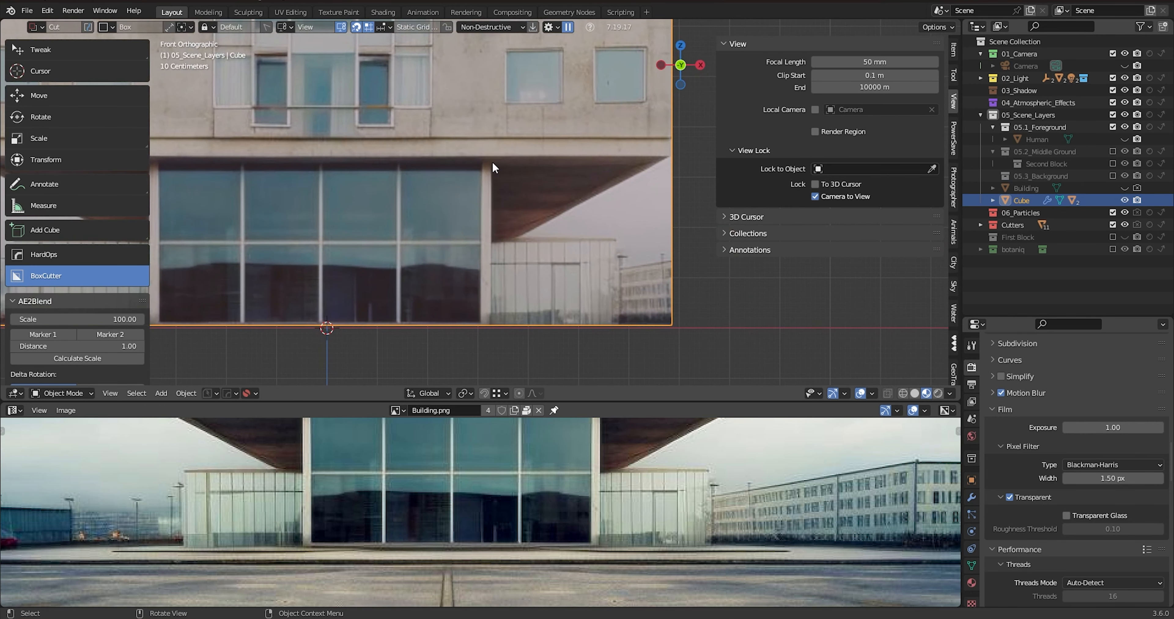
drag(491, 154, 701, 340)
- Box-cut the matching area left of the glass entrance, about 4.1 by 3.8 m
scroll(698, 340, down, 3)
shift+middle_drag(354, 229, 529, 133)
scroll(529, 133, up, 2)
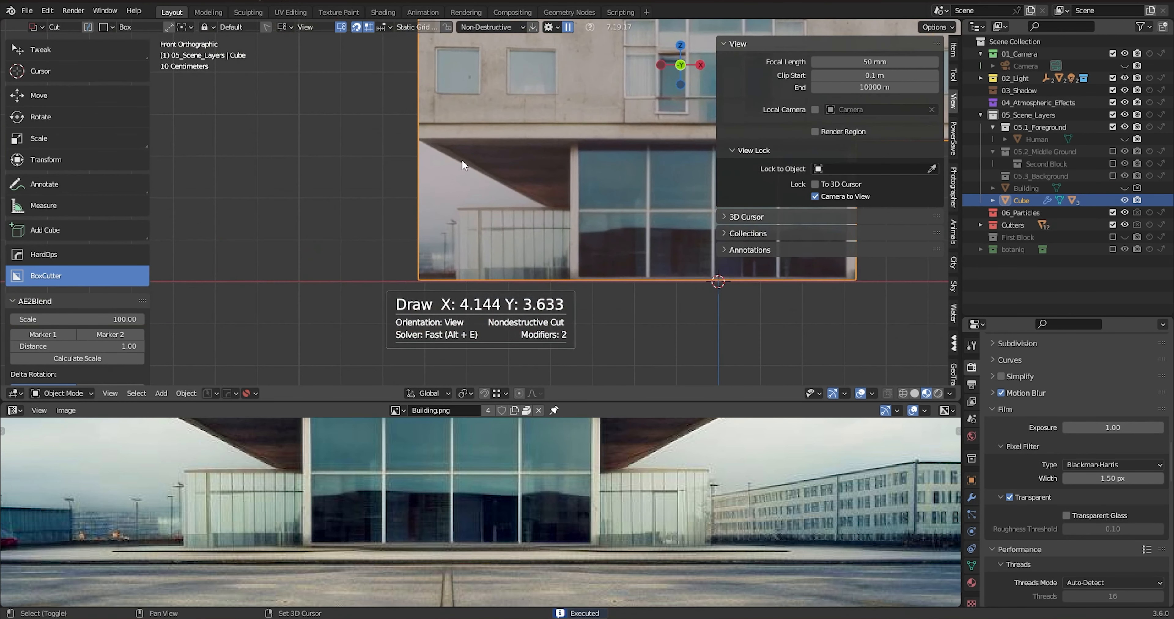
shift+middle_drag(430, 148, 324, 111)
mouse_move(298, 102)
mouse_down()
mouse_move(355, 114)
mouse_move(435, 164)
mouse_move(472, 246)
mouse_move(464, 261)
mouse_up()
scroll(461, 255, down, 5)
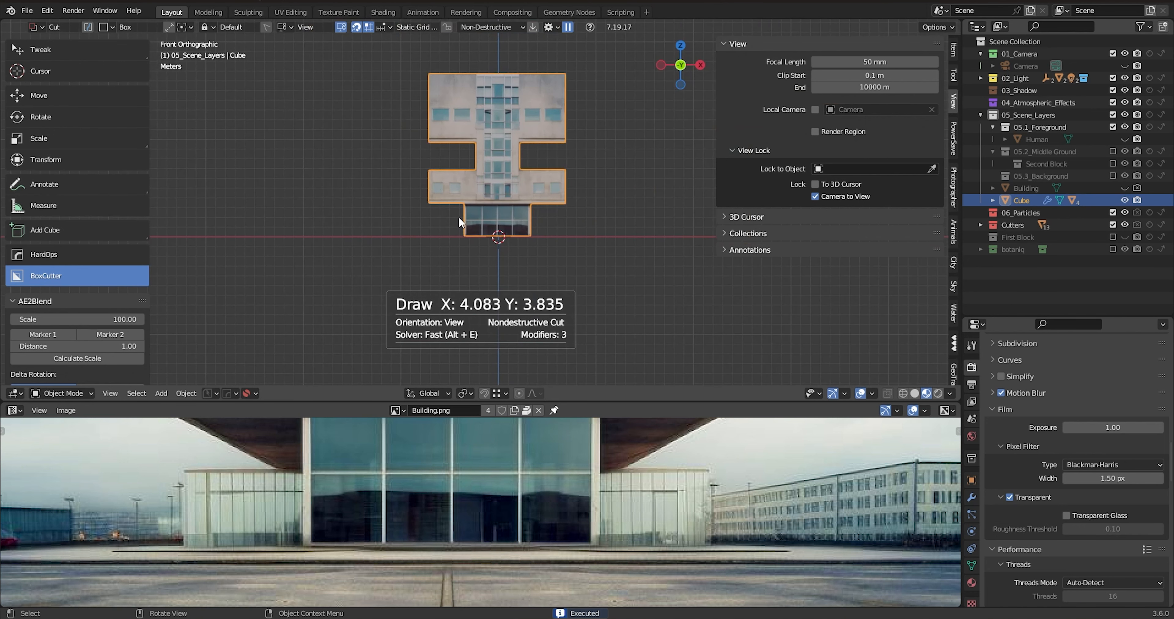
- Examine the building's cut silhouette from the front and from slight angles
mouse_move(538, 160)
middle_down()
mouse_move(462, 197)
mouse_move(558, 134)
mouse_move(444, 185)
mouse_move(520, 220)
mouse_move(484, 216)
mouse_move(493, 170)
middle_up()
middle_drag(524, 131, 597, 137)
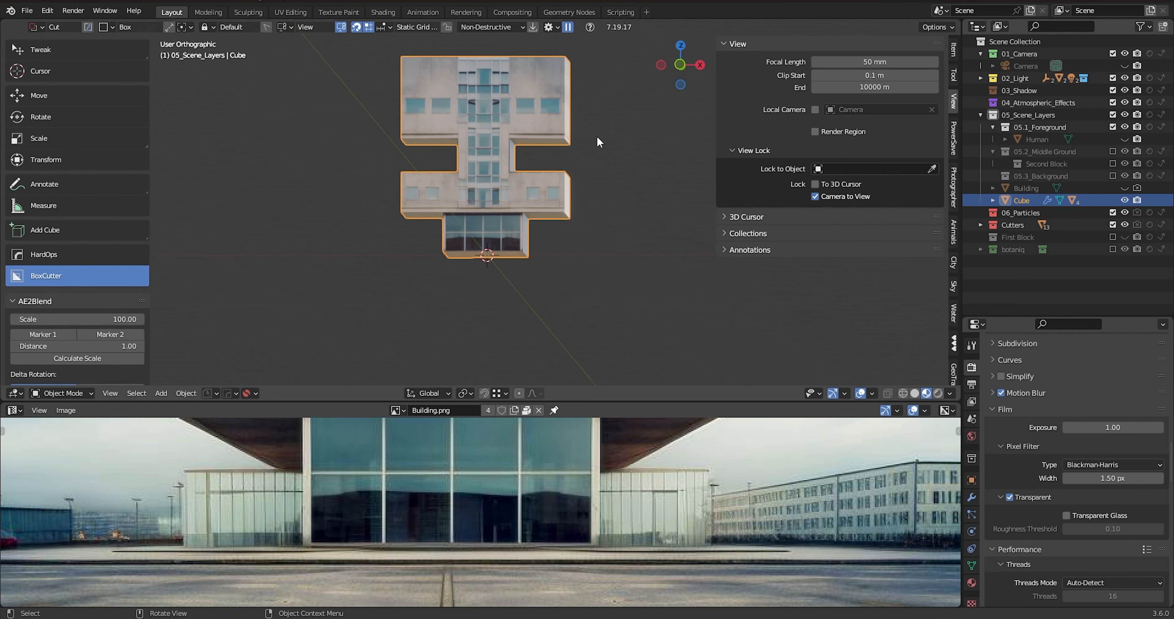
middle_drag(597, 136, 598, 144)
scroll(598, 145, down, 1)
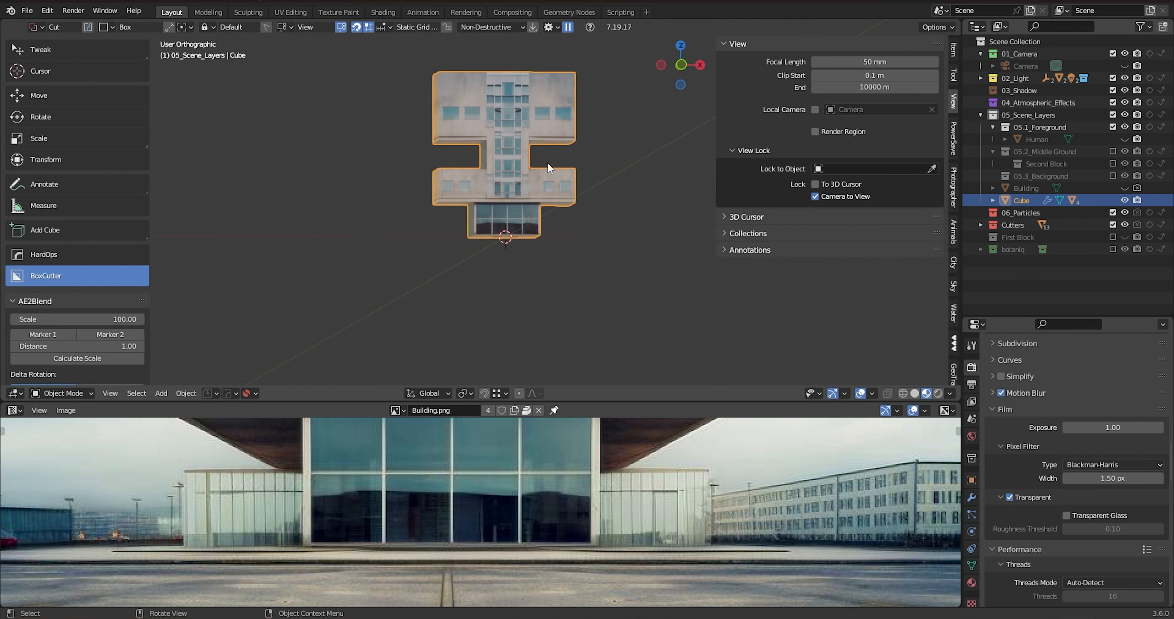
key(KP_1)
scroll(547, 161, up, 3)
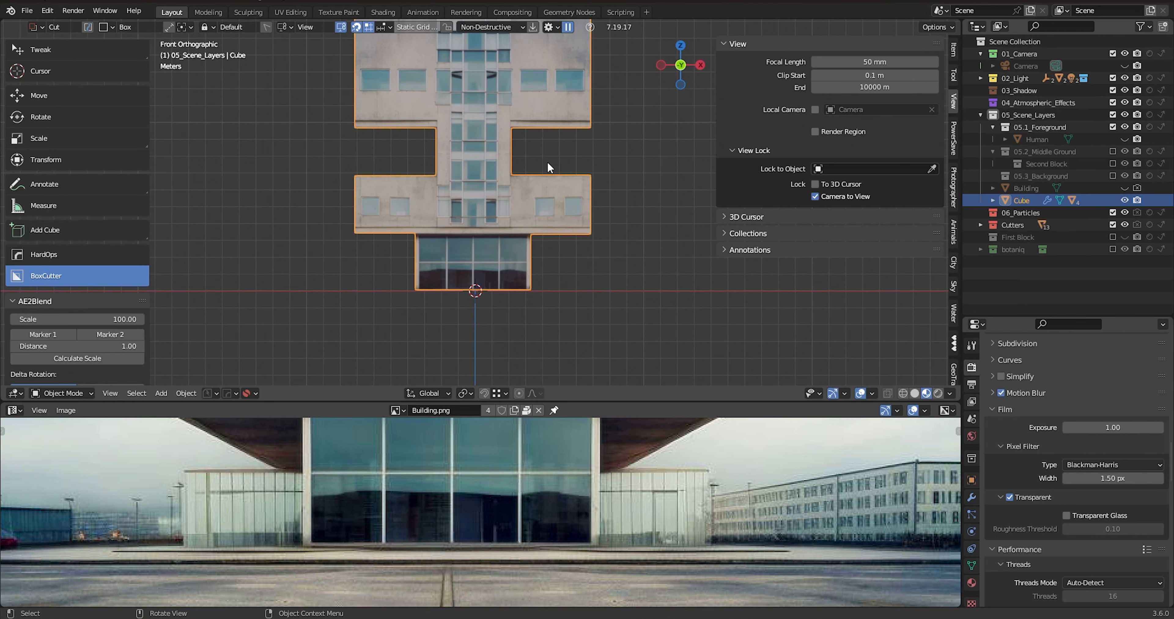
scroll(547, 162, down, 3)
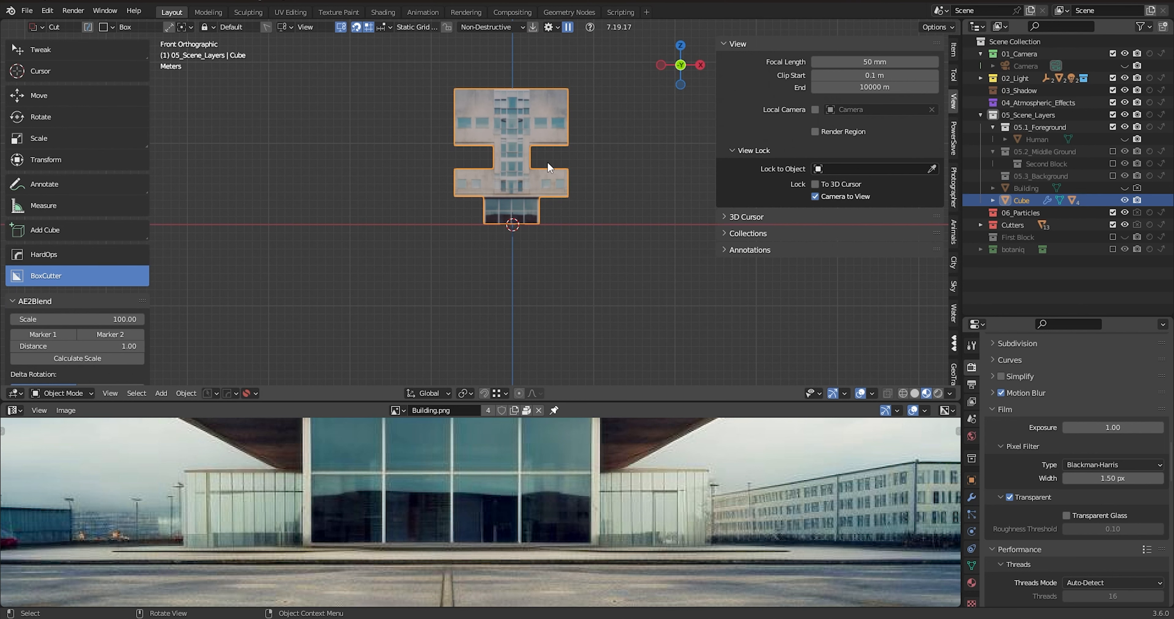
- Select the cube's non-facade faces in face editing mode and unwrap them with Cube Projection
middle_drag(547, 161, 522, 144)
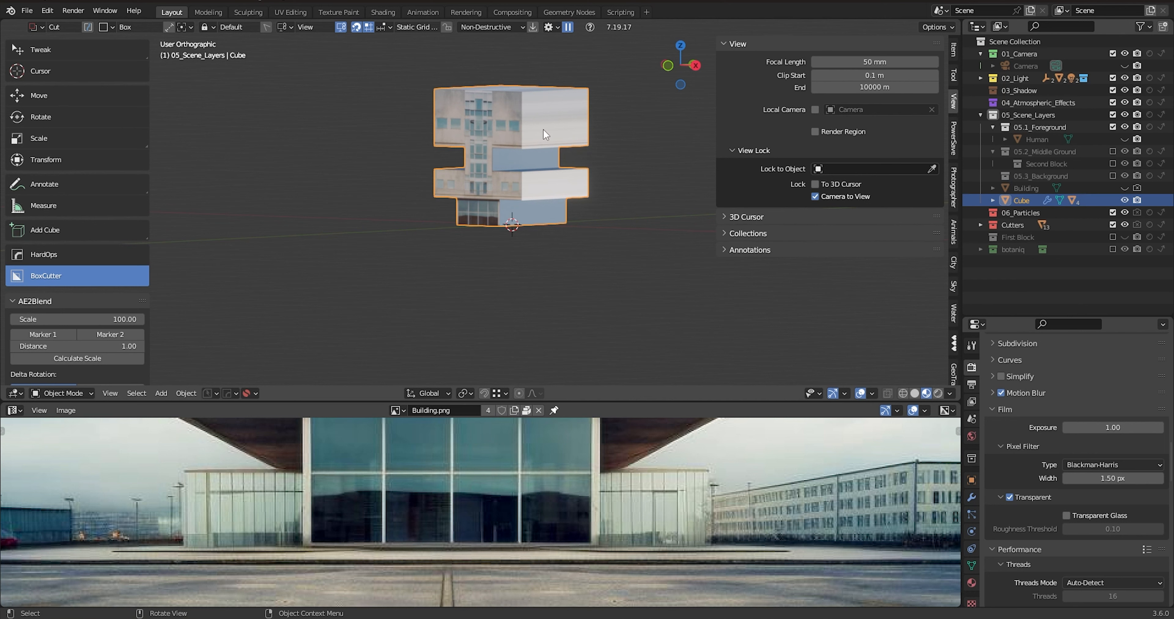
key(Tab)
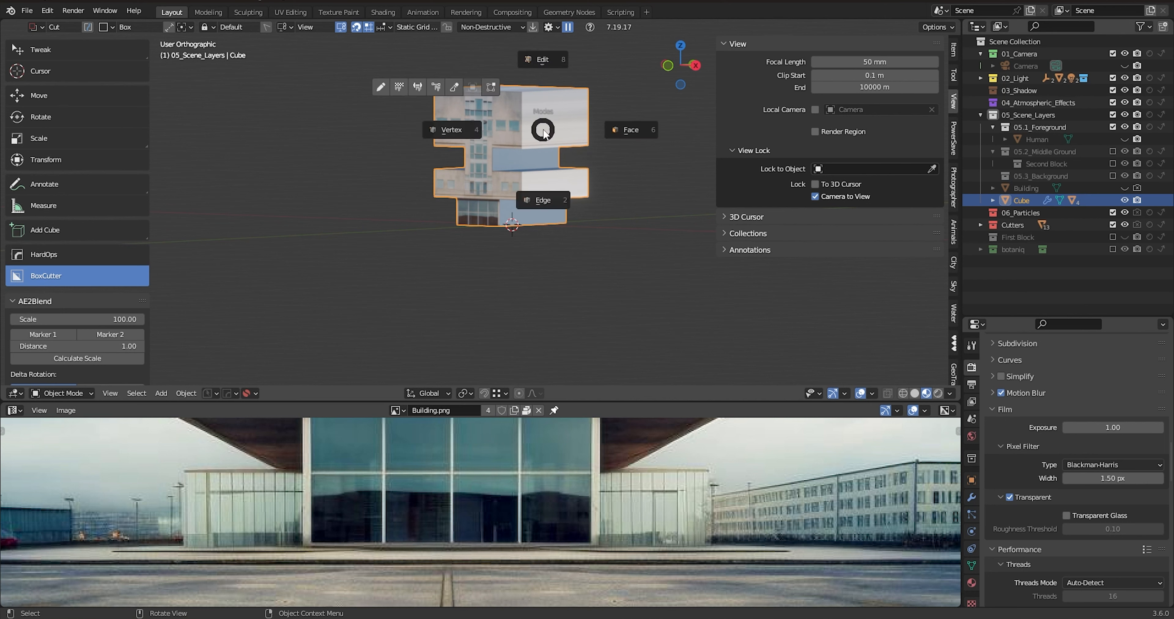
click(642, 132)
click(547, 155)
middle_drag(568, 181, 469, 253)
key(u)
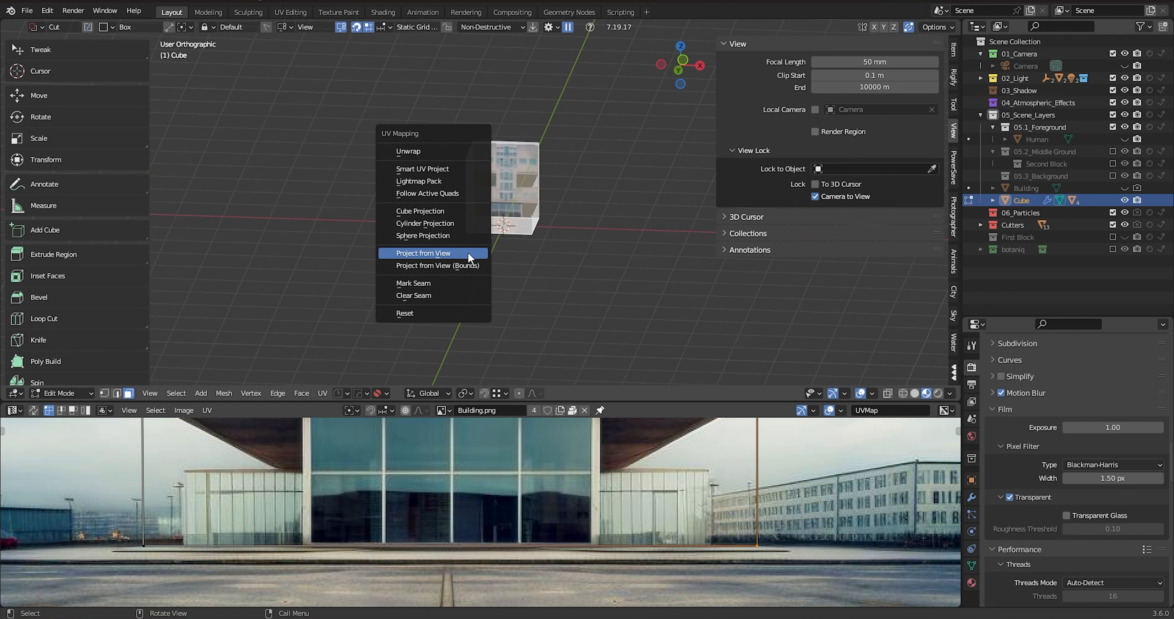
click(467, 215)
- Scale the projected UV islands down to a small square over the building image
scroll(397, 474, down, 6)
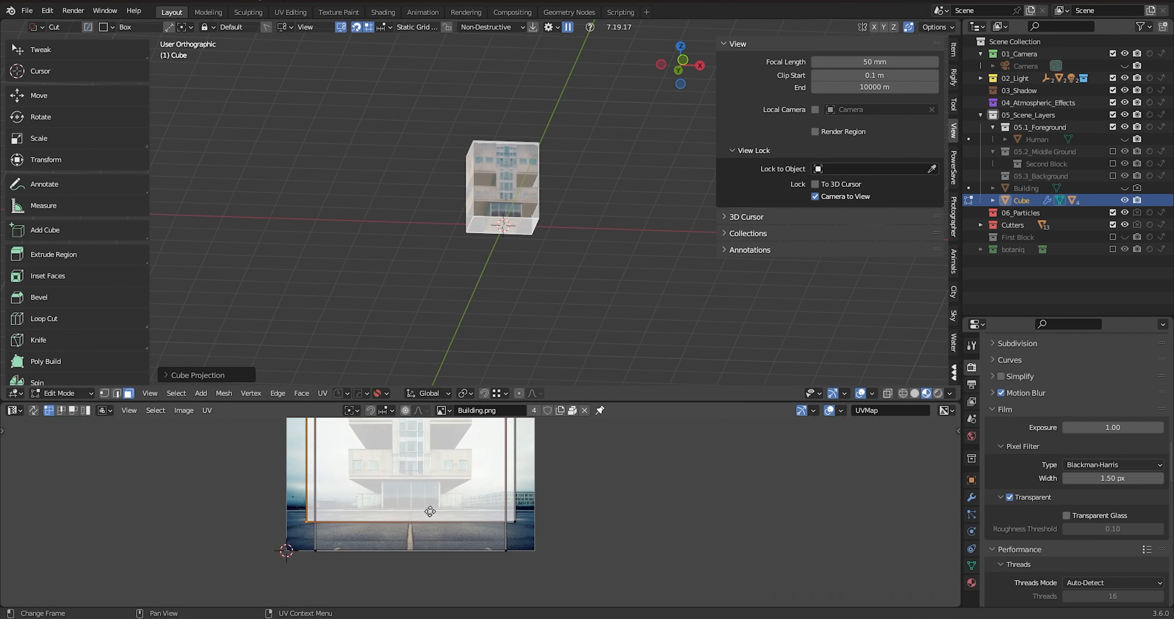
key(s)
click(555, 515)
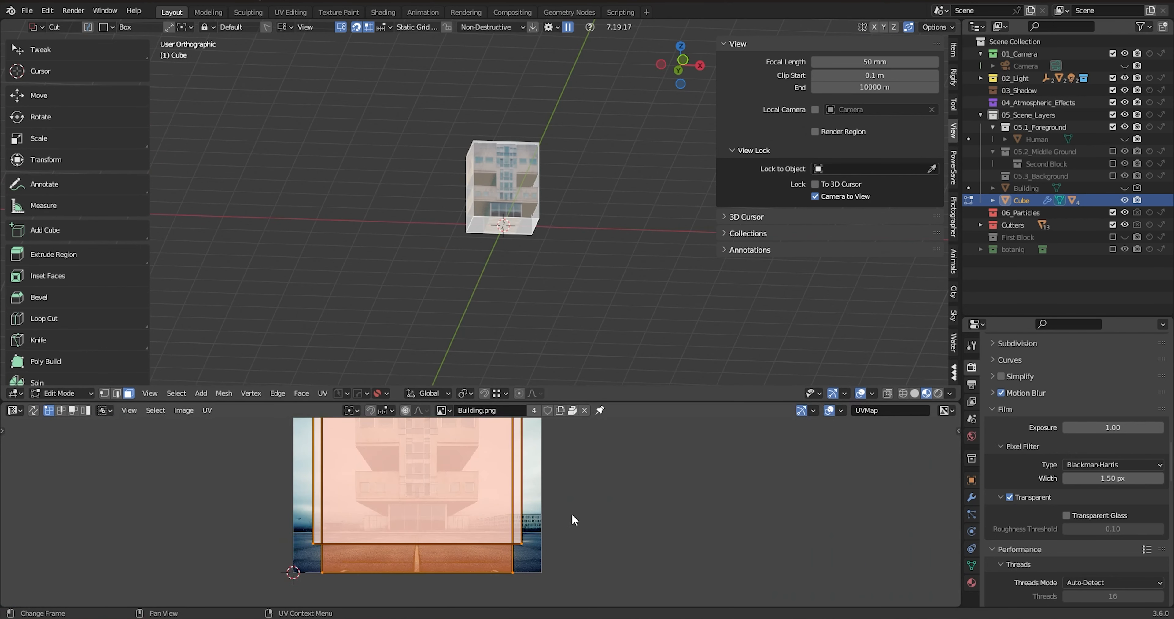
scroll(565, 514, up, 3)
key(s)
click(538, 536)
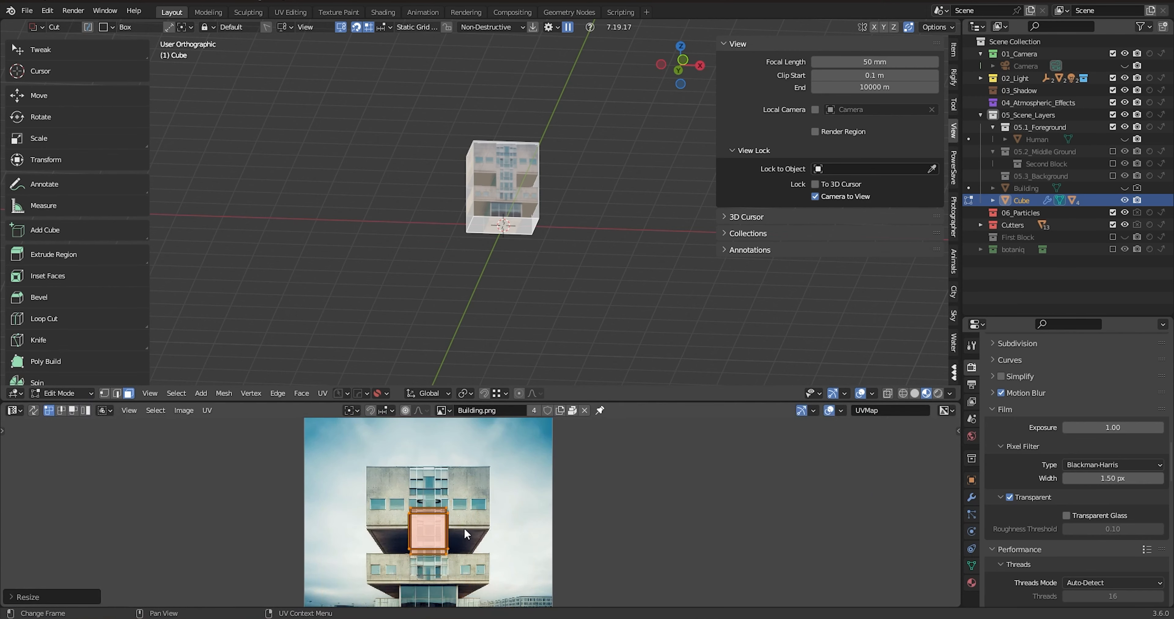
- Move and scale the UV islands to fit the bare concrete above the facade's upper right windows
scroll(480, 502, up, 5)
key(g)
click(564, 447)
key(g)
click(621, 444)
middle_drag(618, 463, 640, 502)
key(s)
click(582, 498)
key(g)
click(578, 458)
key(s)
click(570, 477)
key(g)
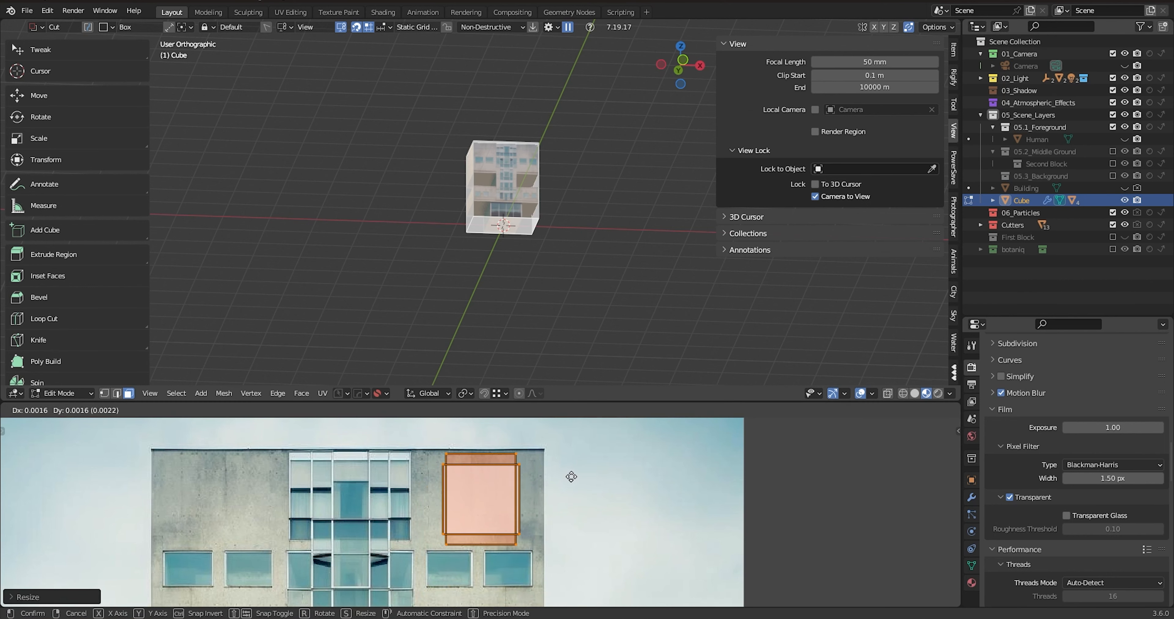
click(572, 477)
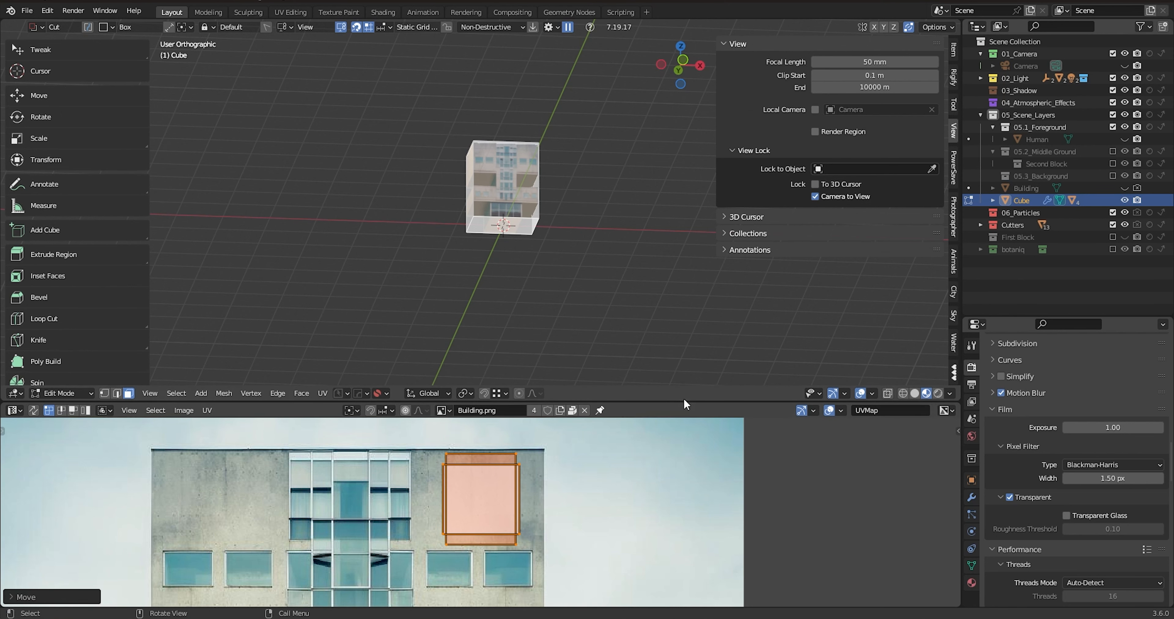
- Enlarge the UV editor area and show the cube's material settings
drag(684, 401, 683, 361)
scroll(553, 410, down, 3)
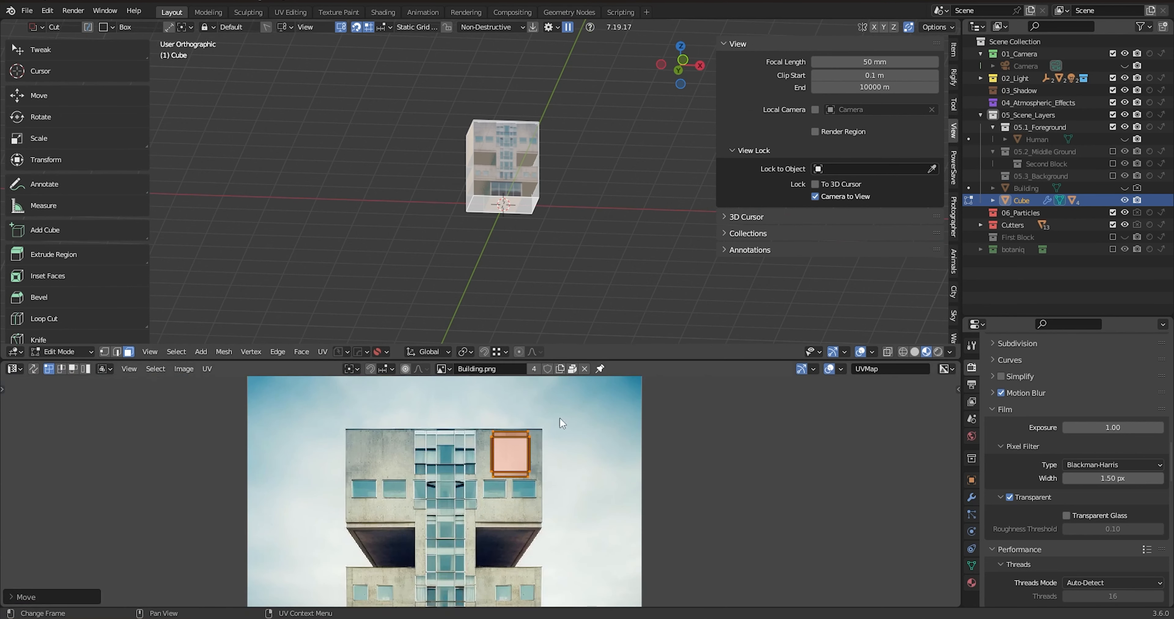
click(972, 584)
scroll(1034, 401, up, 15)
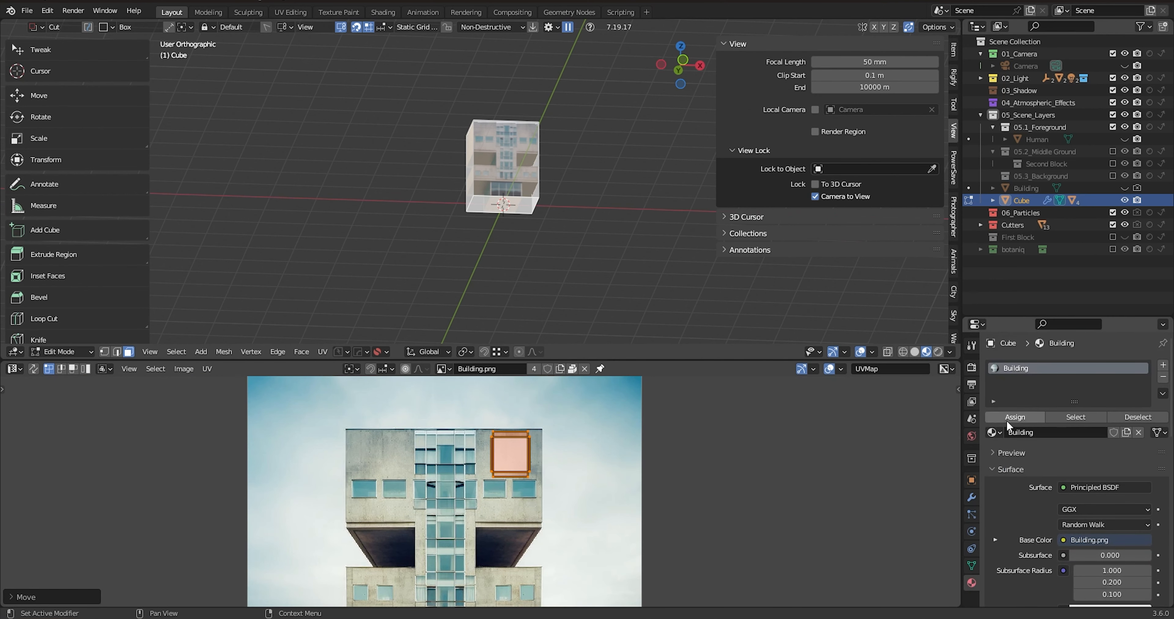
- Return to Object Mode and inspect the concrete texture on the building's side walls
key(Tab)
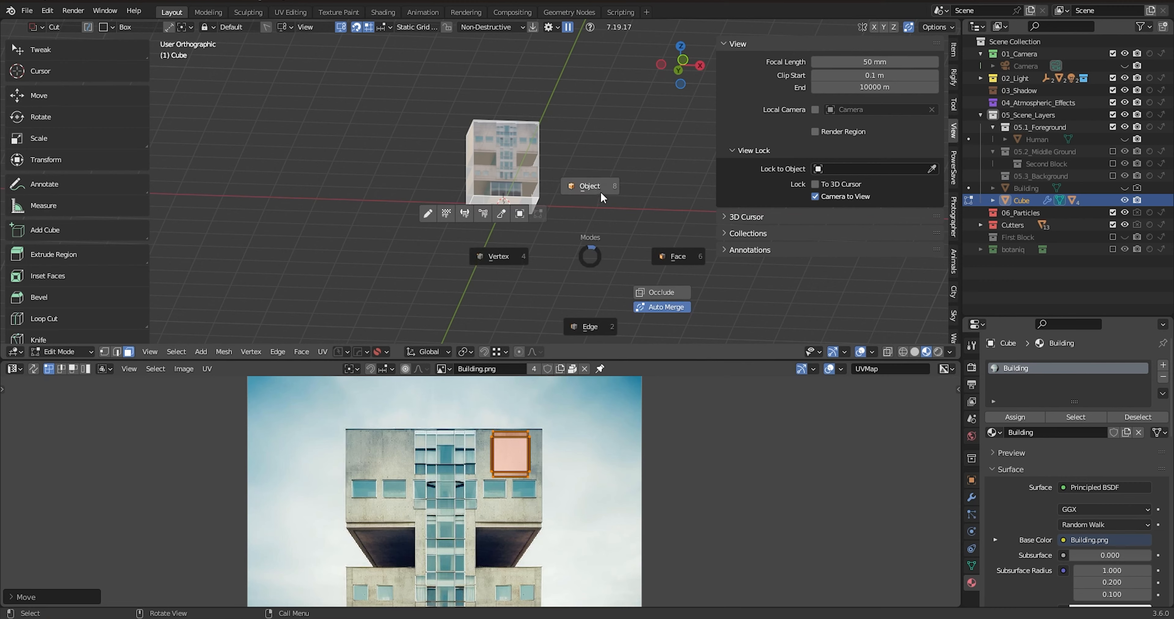
click(599, 186)
scroll(549, 167, up, 6)
scroll(488, 167, down, 6)
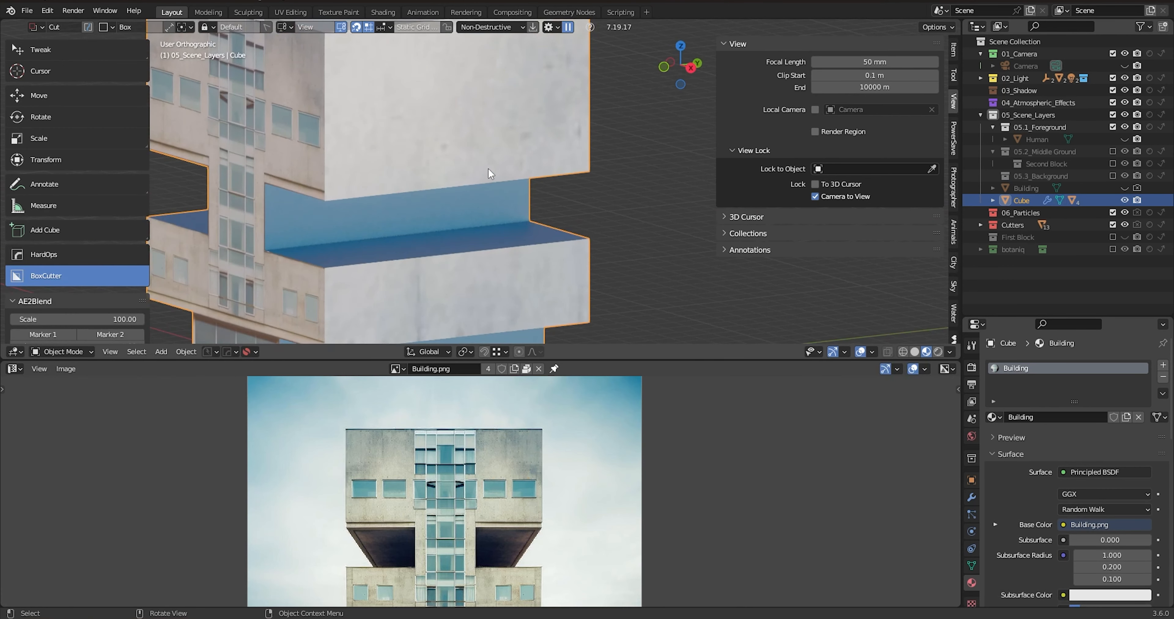
middle_drag(481, 166, 412, 141)
scroll(418, 144, up, 4)
scroll(424, 146, down, 3)
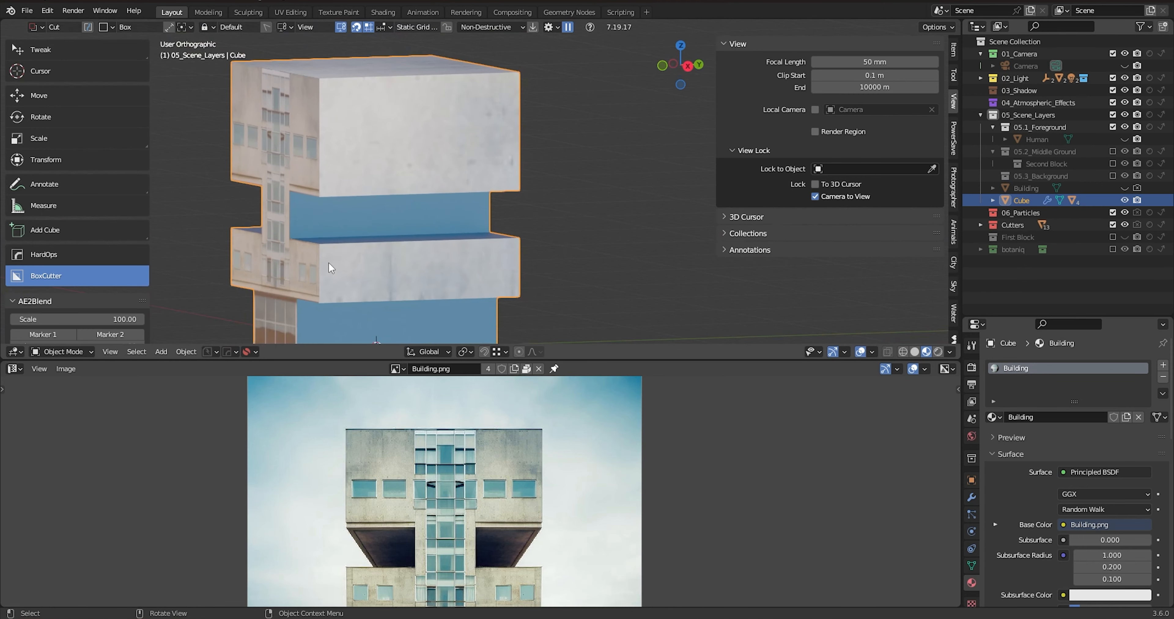
scroll(395, 239, down, 3)
middle_drag(395, 238, 307, 247)
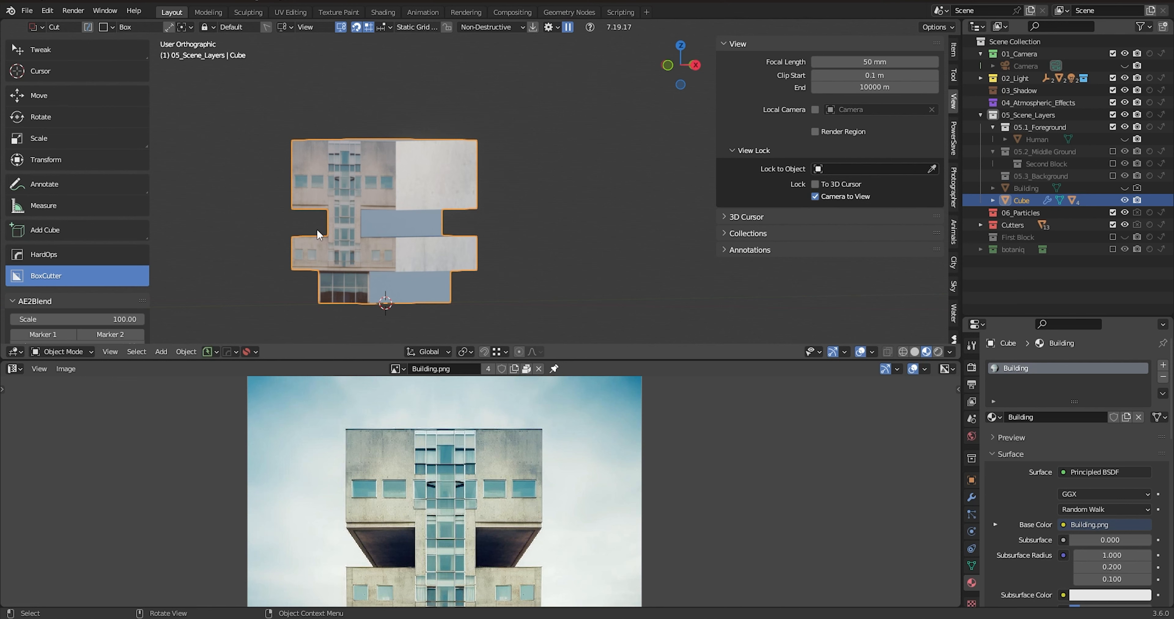
- Apply the building's cut modifiers with the HardOps Smart Apply operation
scroll(316, 229, up, 2)
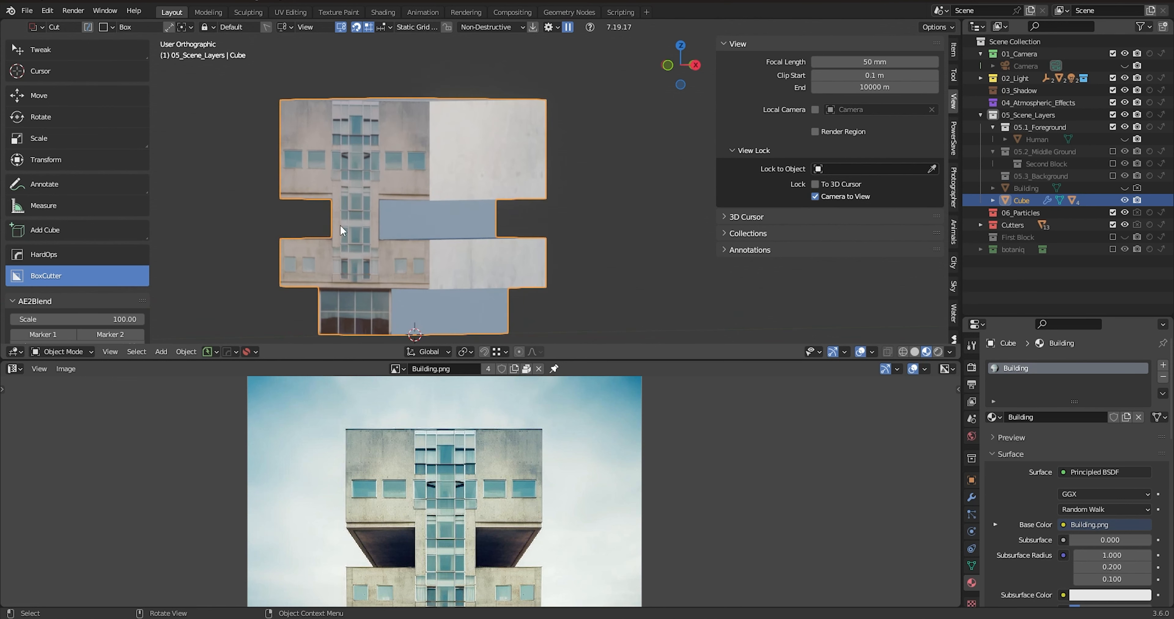
key(KP_1)
key(KP_5)
key(KP_5)
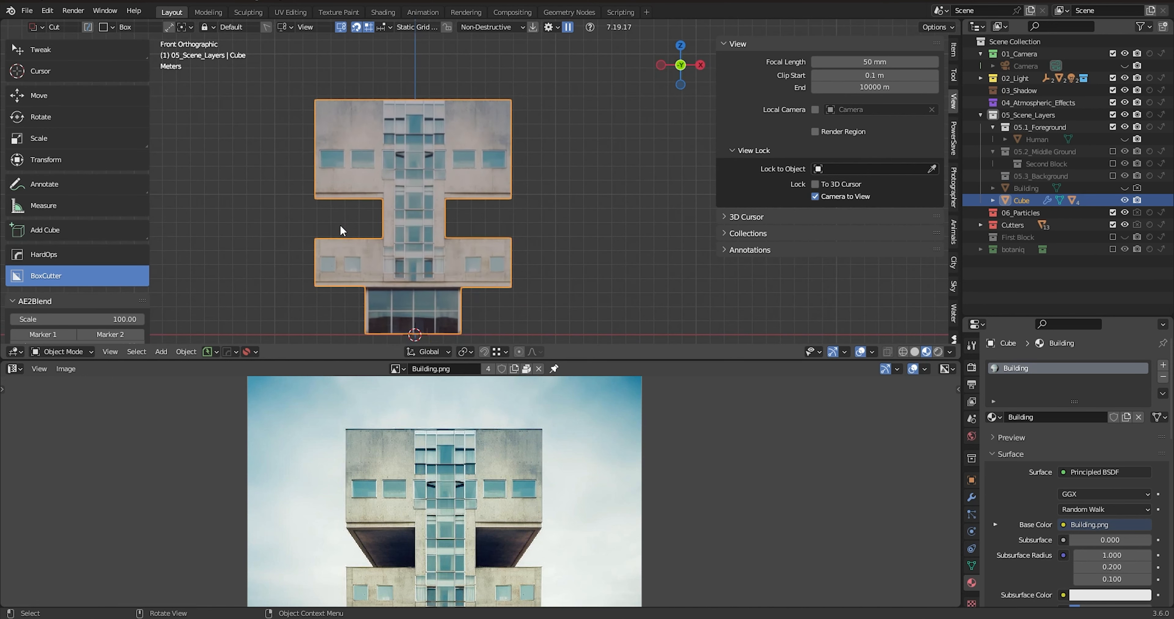
shift+middle_drag(383, 211, 429, 186)
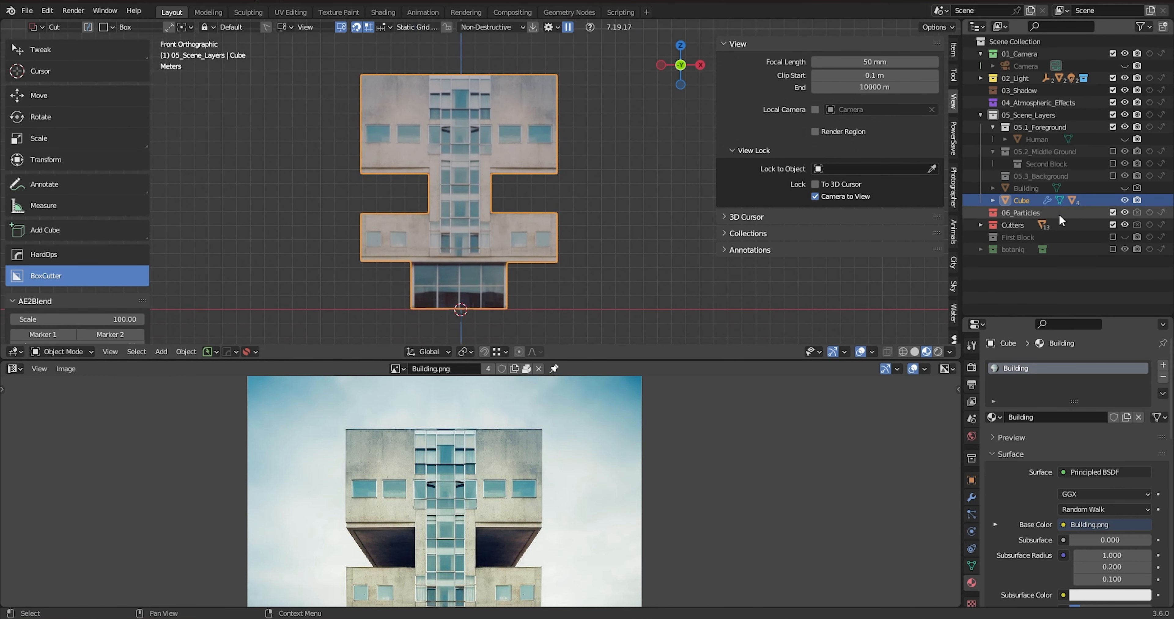
key(q)
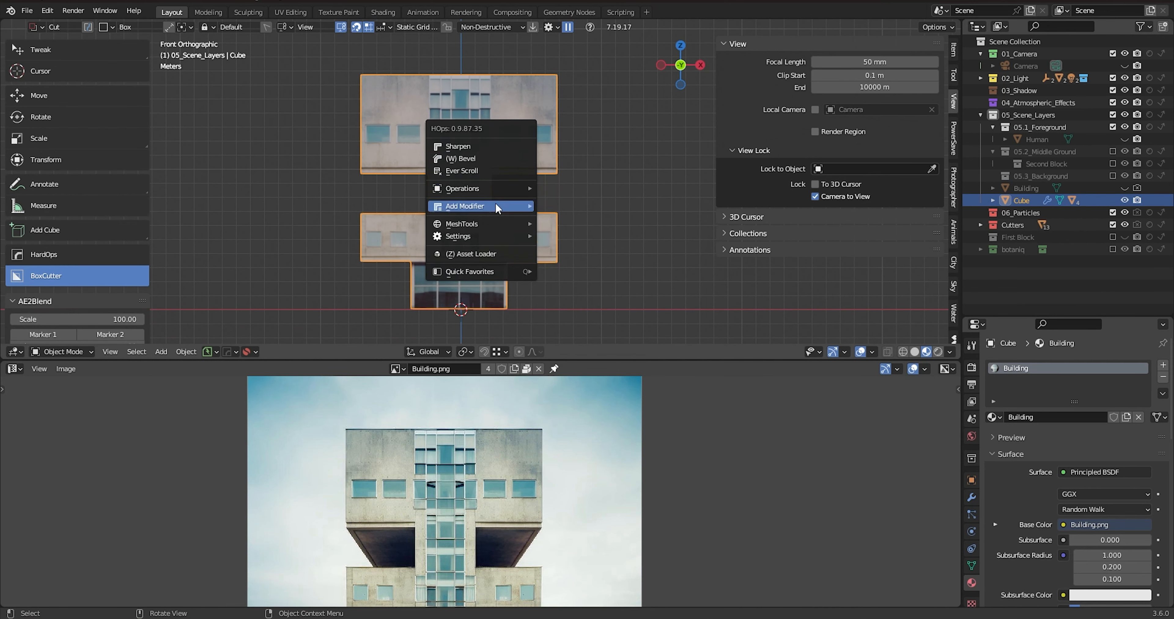
mouse_move(510, 190)
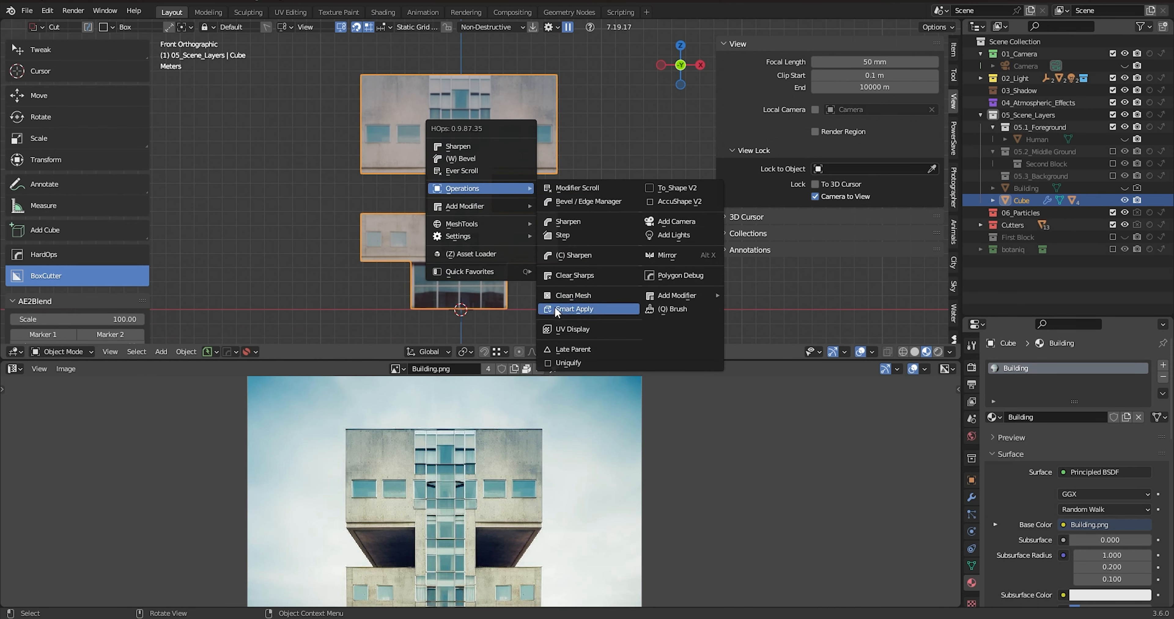
click(573, 309)
key(g)
right_click(406, 173)
key(g)
right_click(497, 200)
scroll(503, 187, up, 2)
scroll(509, 207, down, 2)
shift+middle_drag(502, 187, 515, 206)
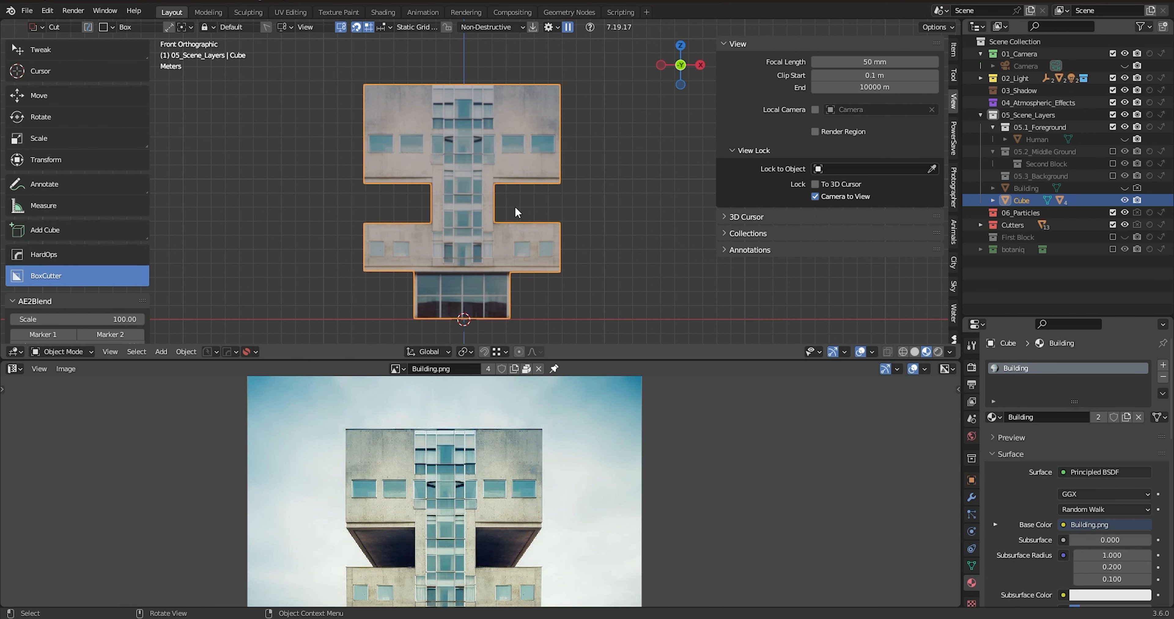
middle_drag(613, 239, 577, 194)
key(KP_1)
drag(351, 72, 579, 185)
key(Escape)
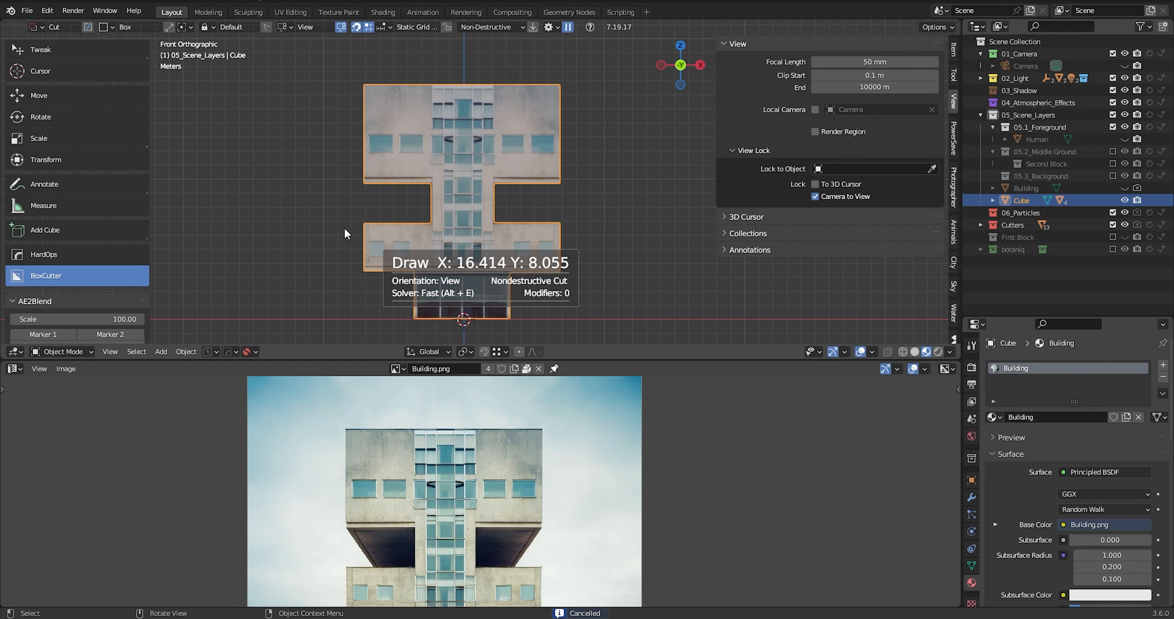
mouse_move(344, 227)
mouse_down()
mouse_move(422, 269)
mouse_move(565, 274)
mouse_up()
drag(393, 283, 548, 331)
key(Escape)
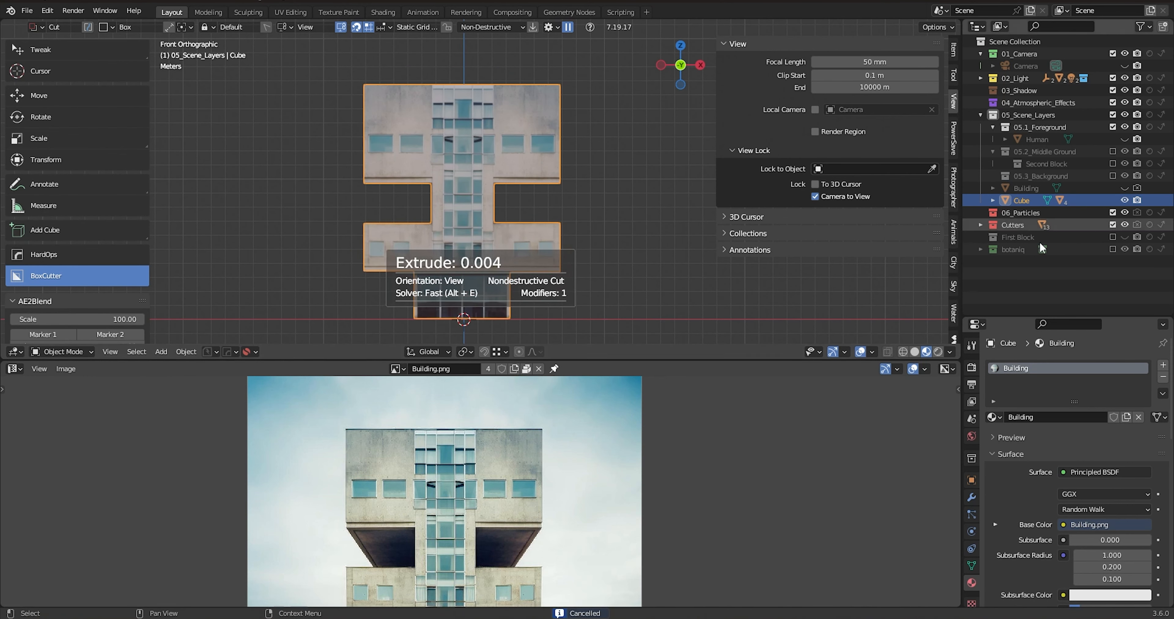
- Rename the Cube object as Building
double_click(1028, 199)
text(Building)
key(Return)
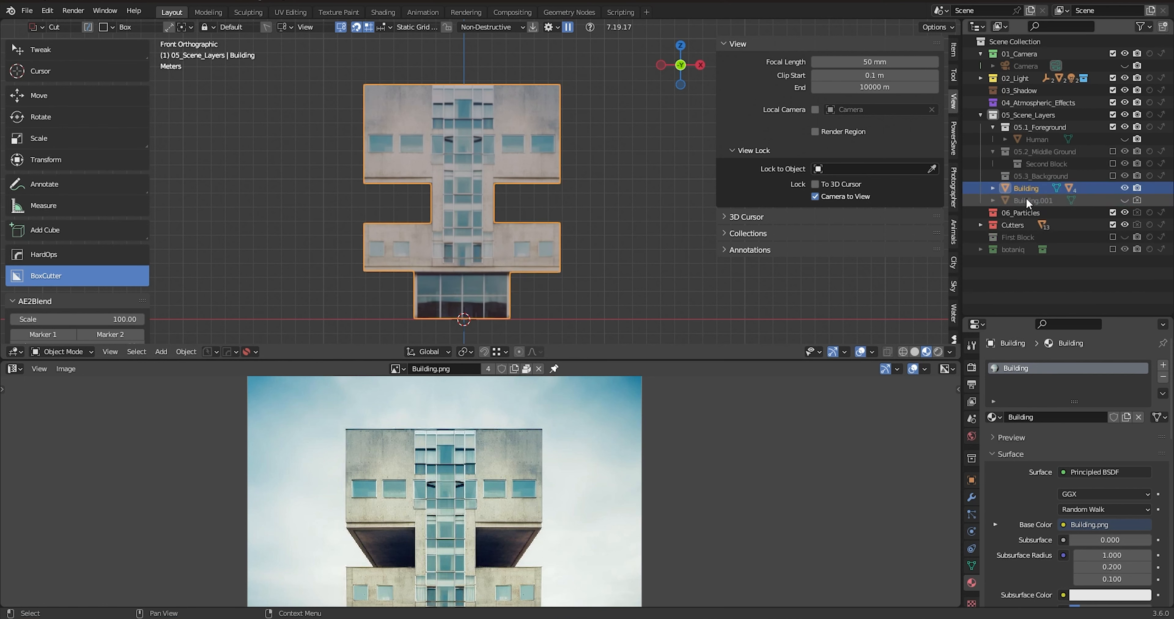
- Delete the old hidden Building.001 object and select the new Building
click(1031, 201)
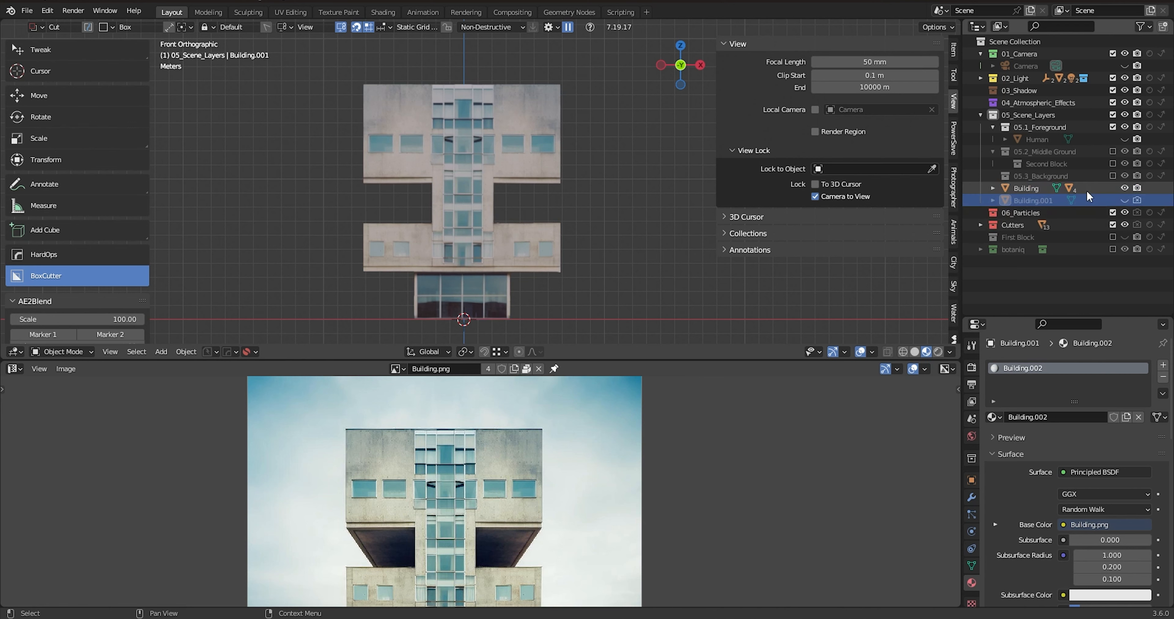
click(1125, 202)
click(1125, 202)
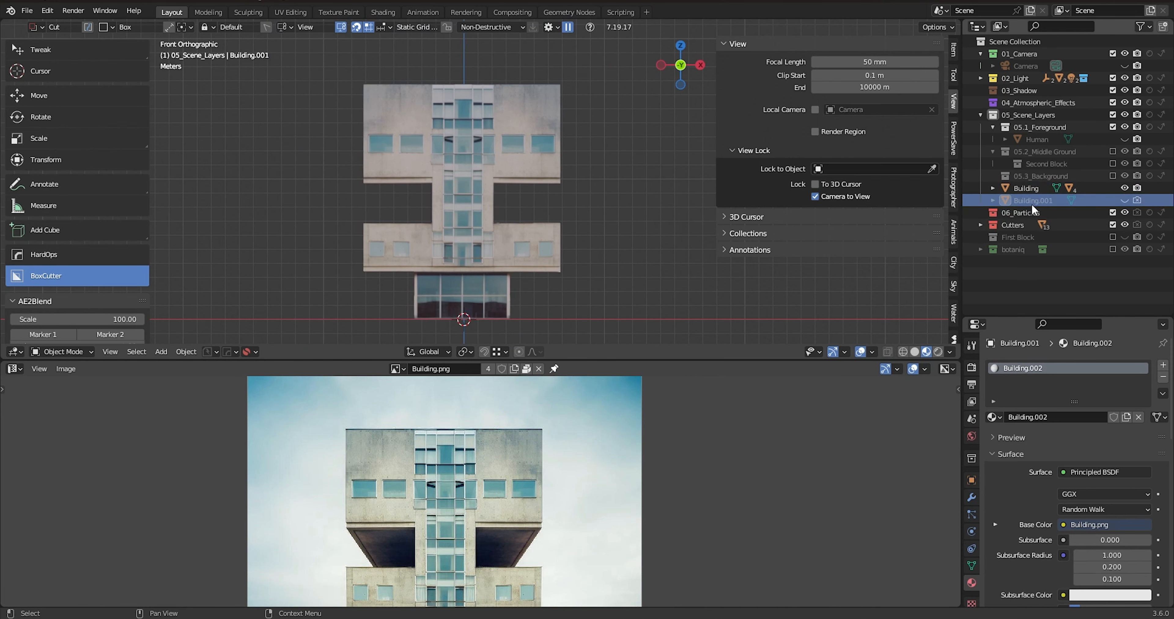
key(Delete)
click(1031, 189)
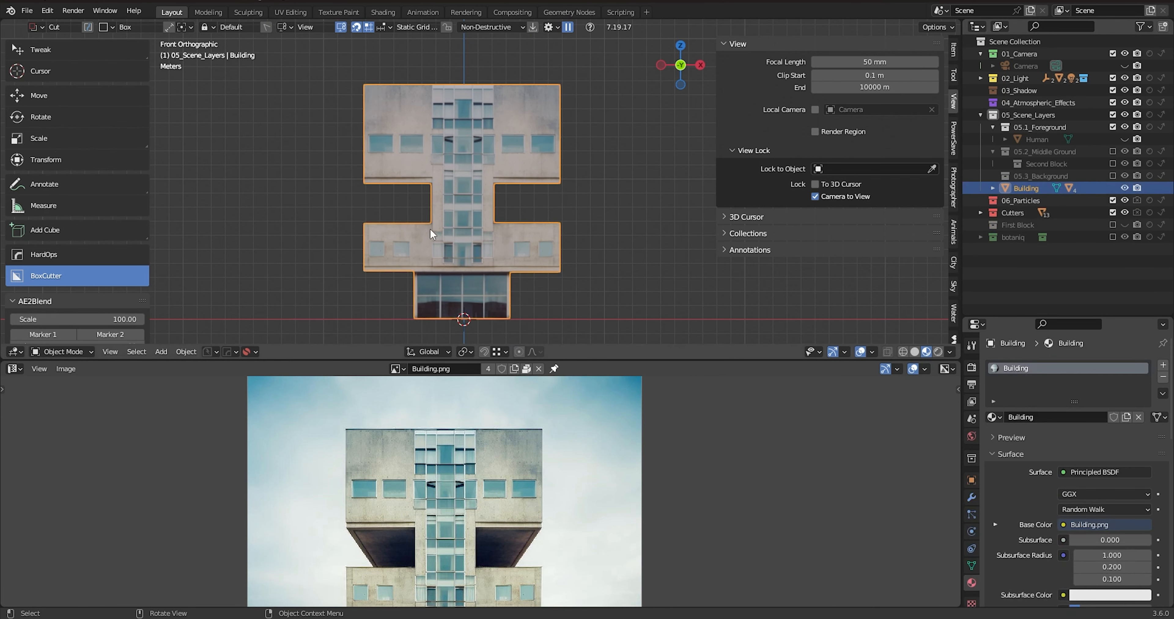
- Duplicate the Building object three times, leaving two copies in place and the third shifted sideways
scroll(432, 233, down, 1)
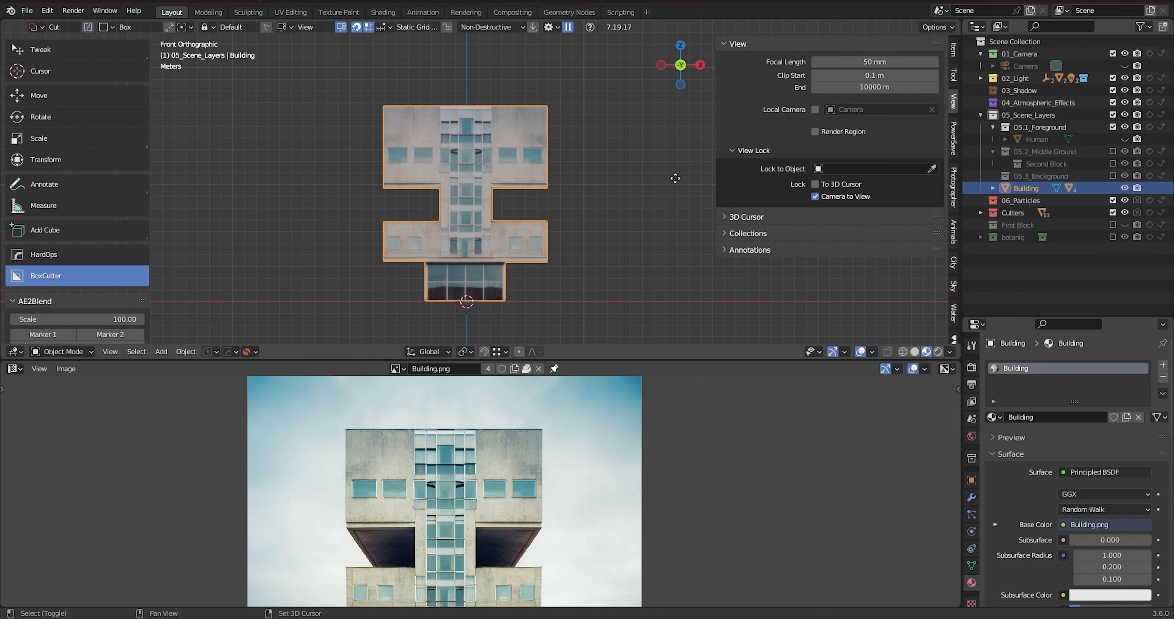
key(shift+d)
key(Escape)
key(shift+d)
right_click(575, 183)
key(shift+d)
click(568, 176)
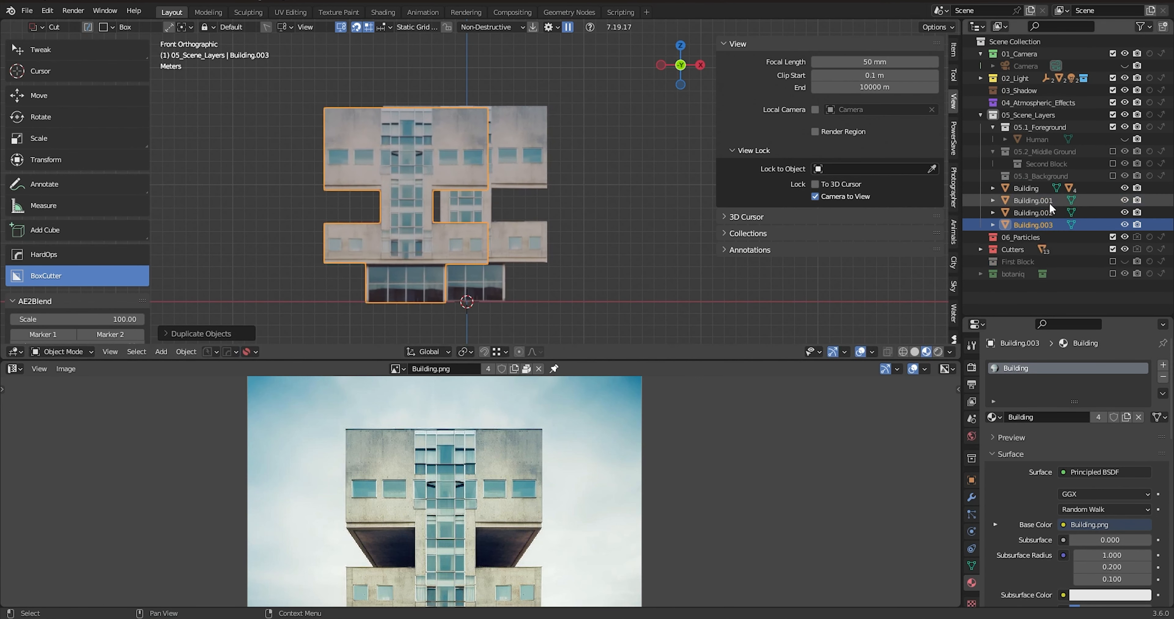
- Hide the three duplicates Building.001, Building.002 and Building.003
click(1125, 200)
click(1125, 213)
click(1124, 225)
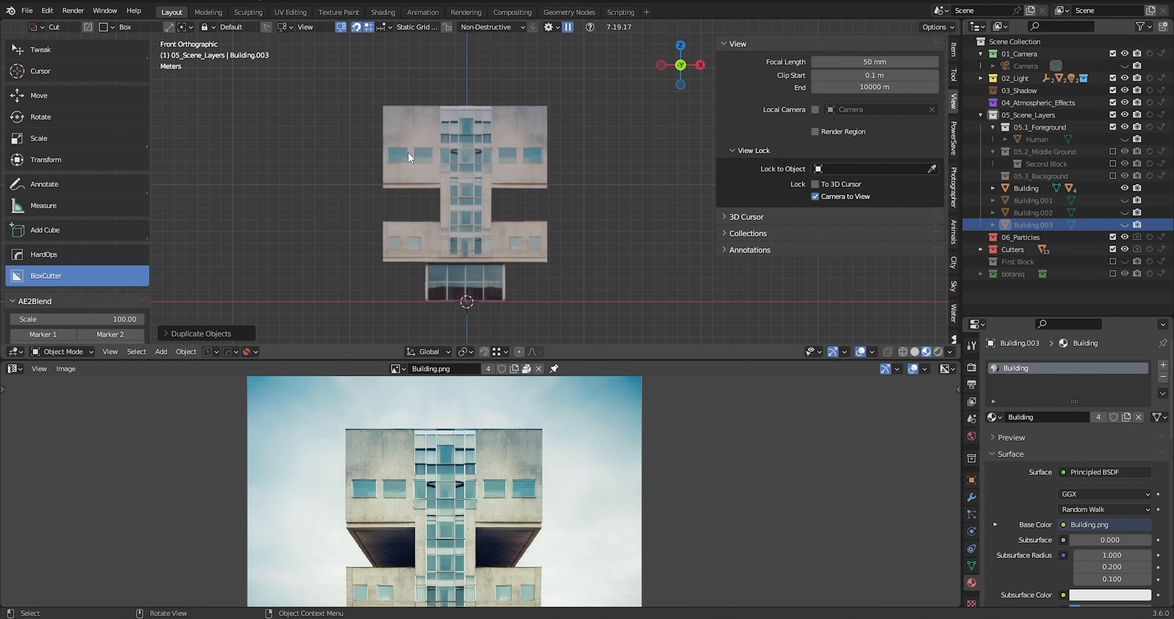
- Isolate the building's upper block from the roof to just above its bottom ledge with an Intersect box cut extruded about 12.8 m
click(442, 149)
scroll(441, 152, up, 5)
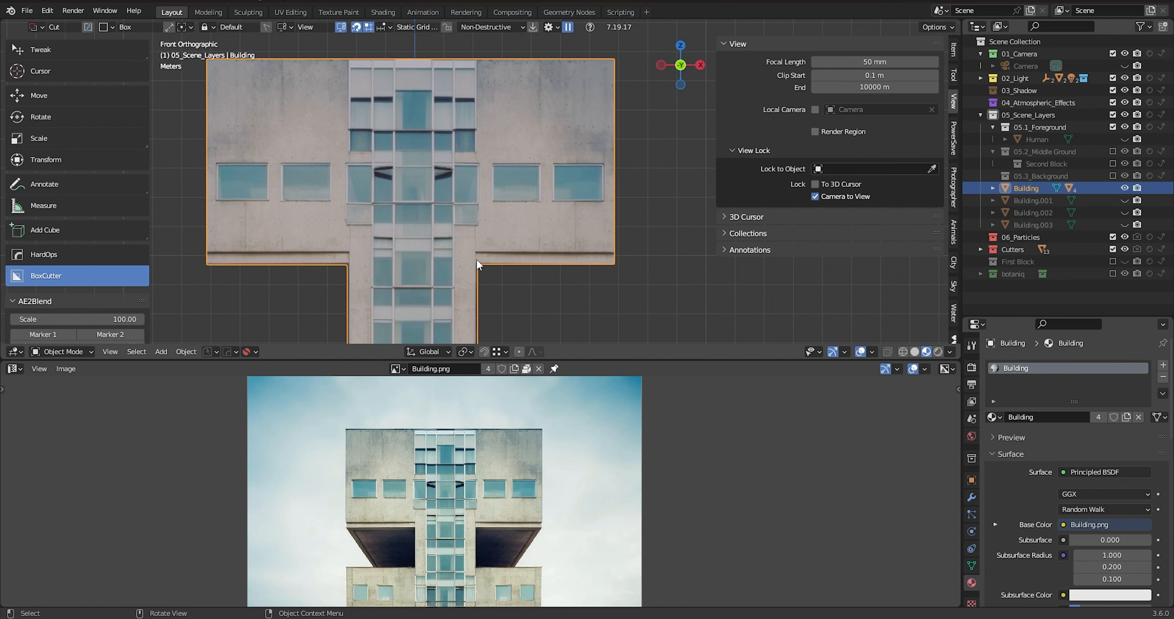
scroll(554, 237, down, 1)
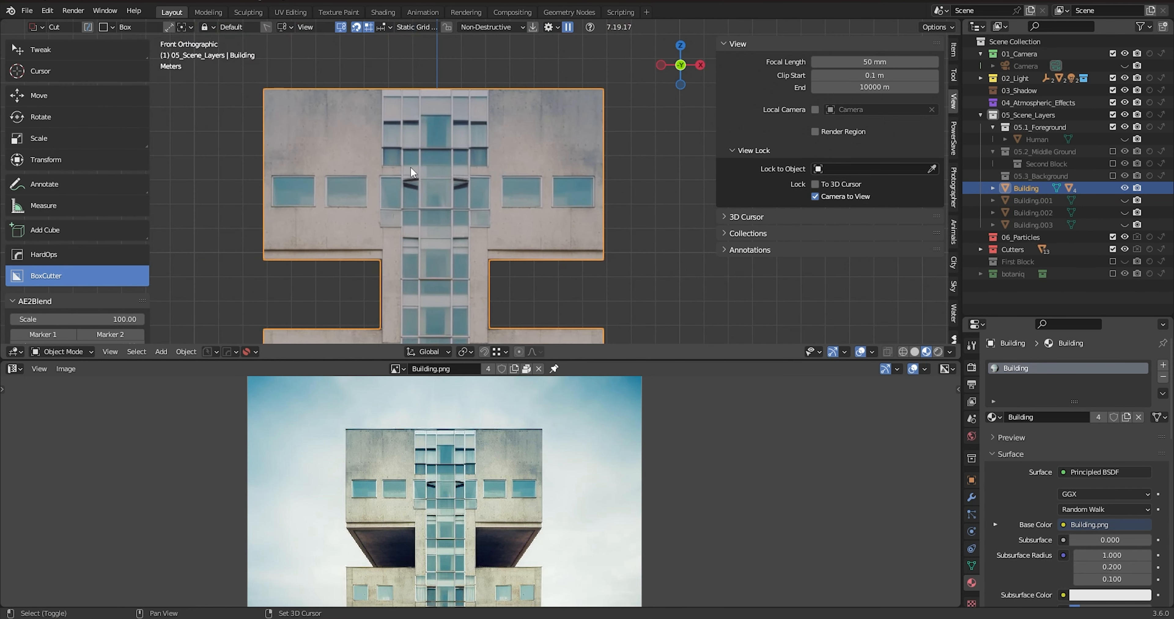
drag(207, 85, 561, 206)
drag(645, 238, 659, 251)
middle_drag(657, 249, 581, 261)
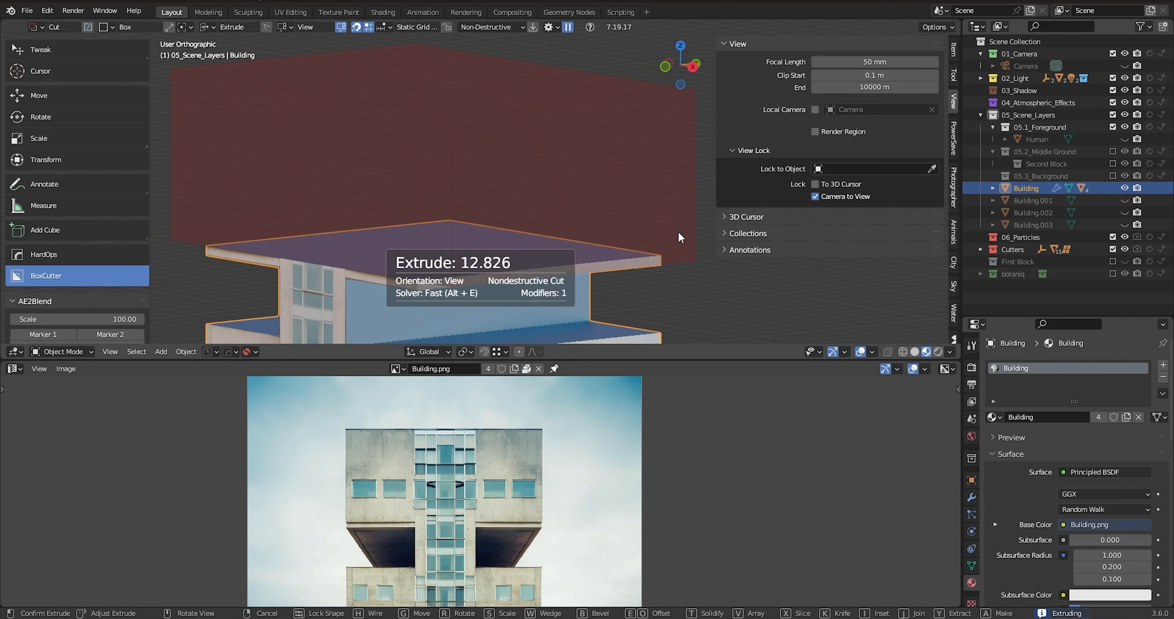
key(x)
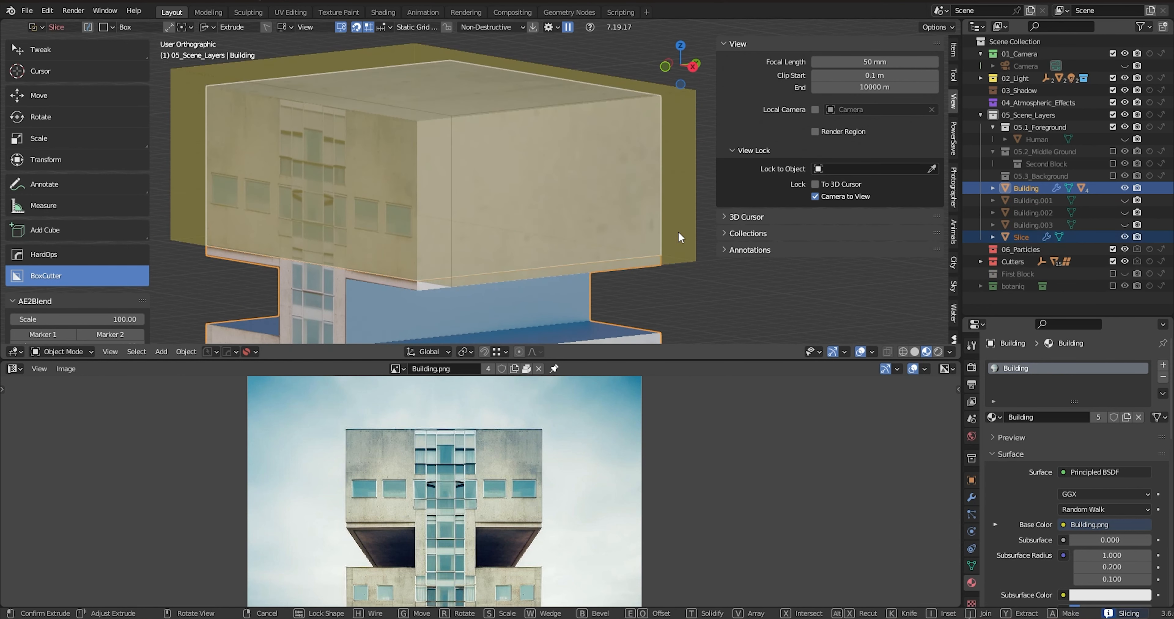
key(x)
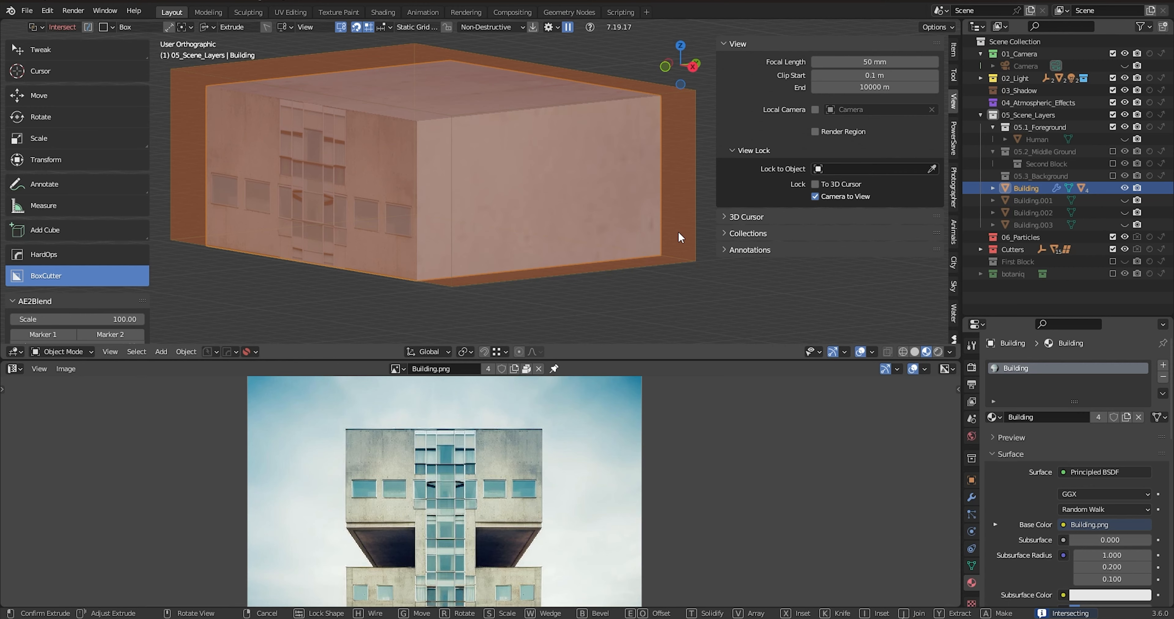
click(678, 231)
scroll(641, 233, down, 4)
key(KP_1)
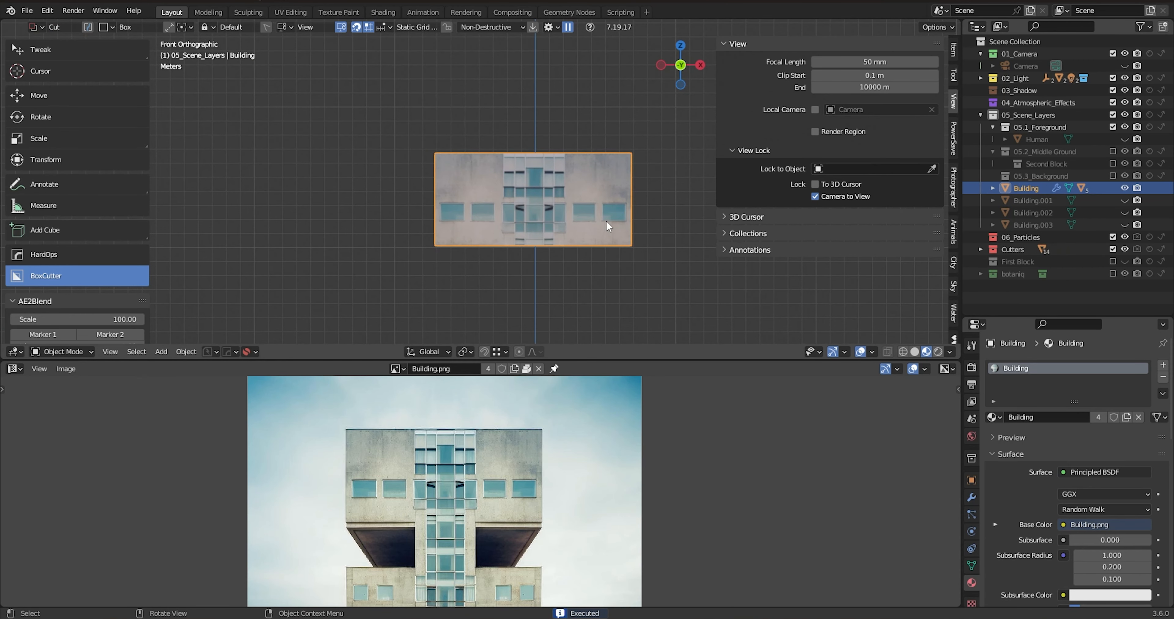
- Unhide Building.001 and rename the isolated upper block as Top part
click(1126, 200)
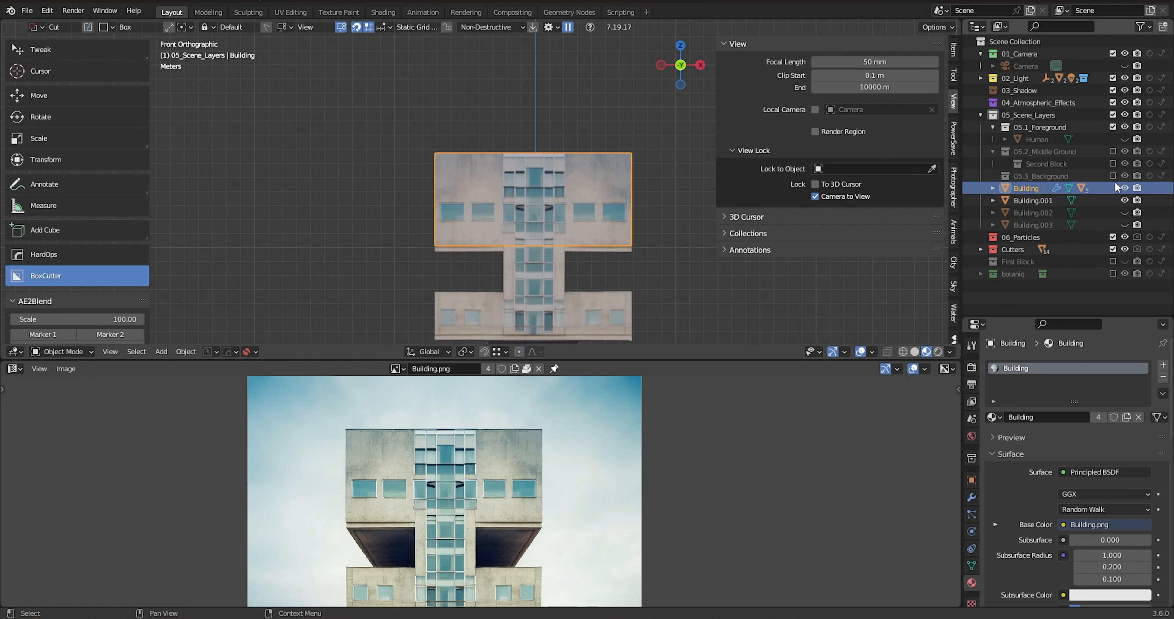
click(1125, 188)
double_click(1031, 190)
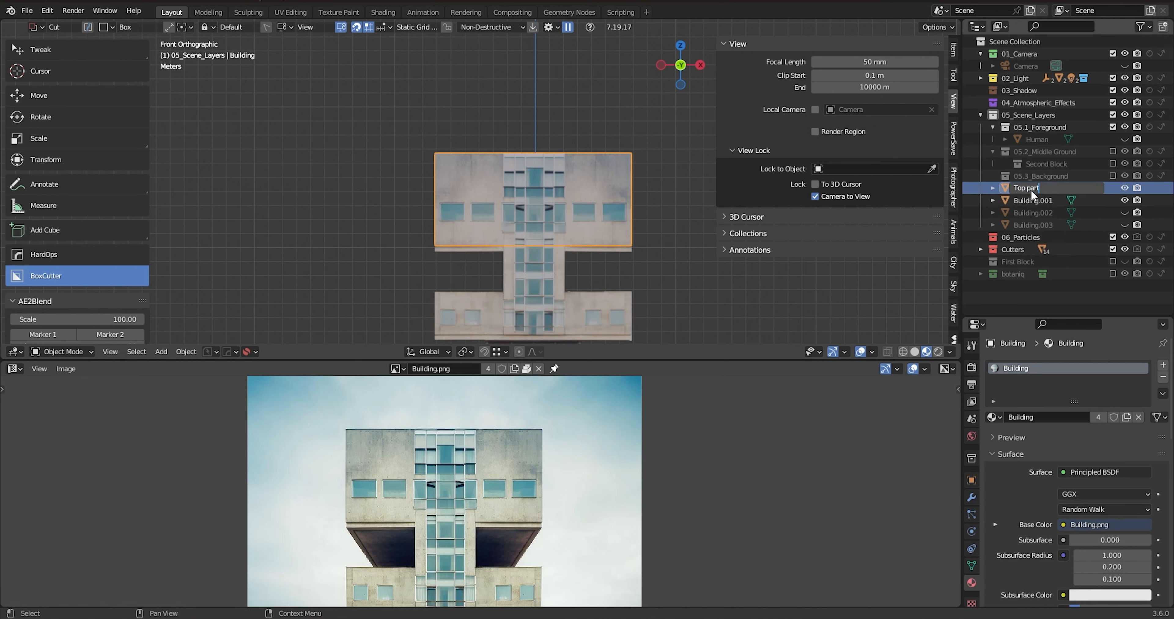
key(Return)
- Isolate the ledge strip under Building.001's upper block with an Intersect box cut drawn about 15.2 by 0.78 m through the full depth
click(1031, 190)
shift+middle_drag(681, 302, 606, 202)
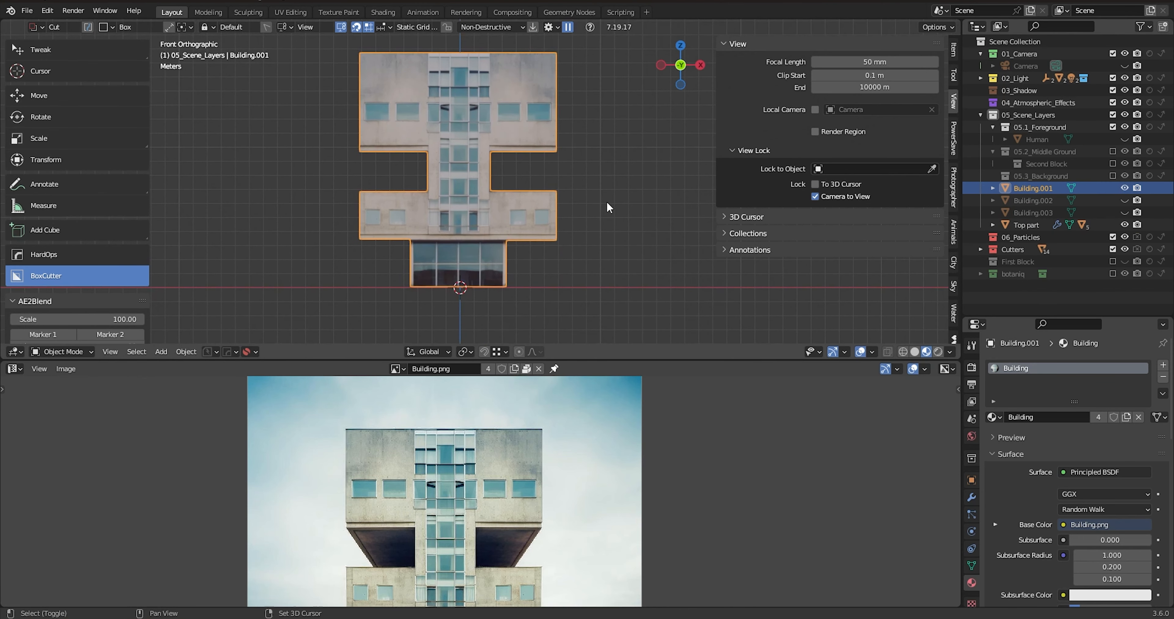
scroll(476, 131, up, 4)
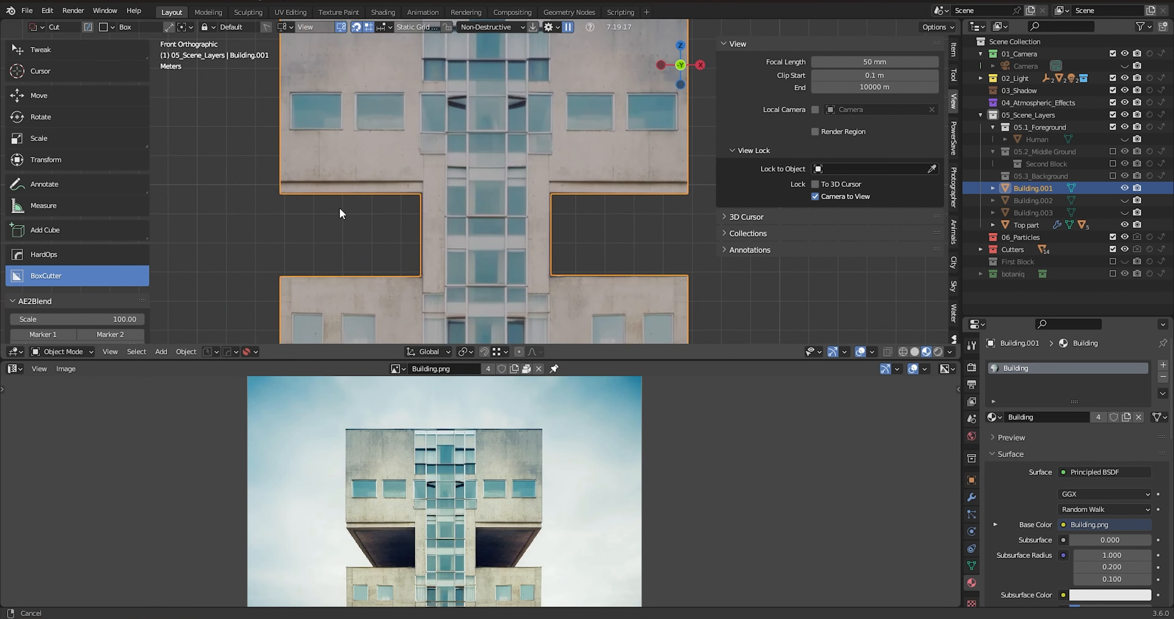
shift+middle_drag(343, 202, 335, 215)
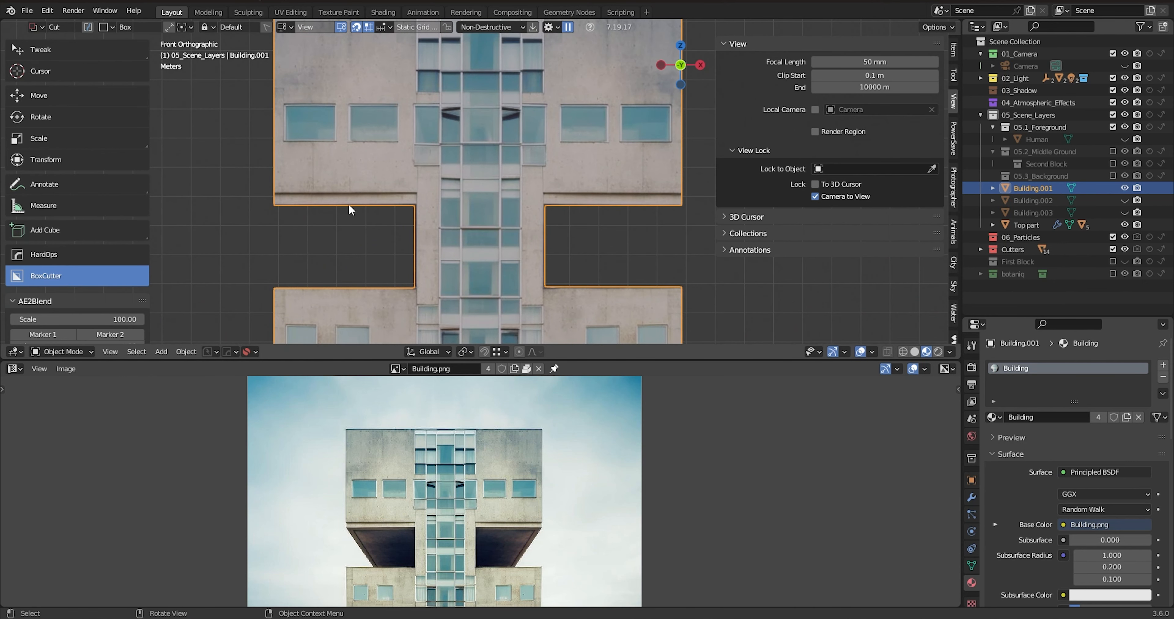
shift+middle_drag(347, 209, 256, 245)
mouse_move(185, 237)
mouse_down()
mouse_move(617, 248)
mouse_move(633, 258)
mouse_up()
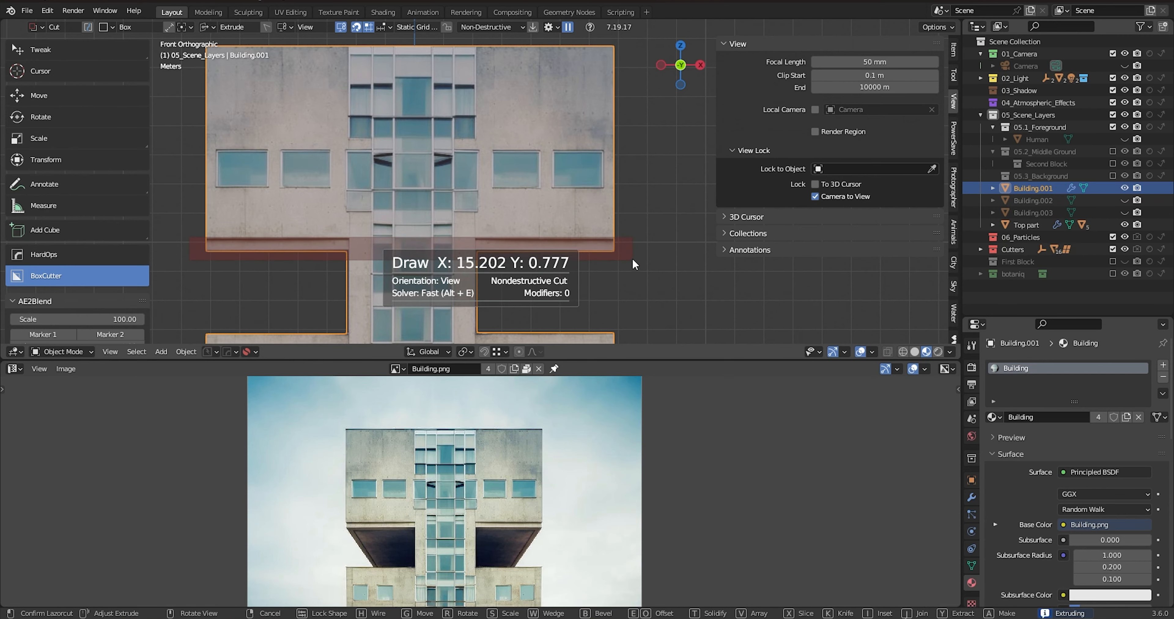
middle_drag(632, 259, 571, 272)
key(x)
key(x)
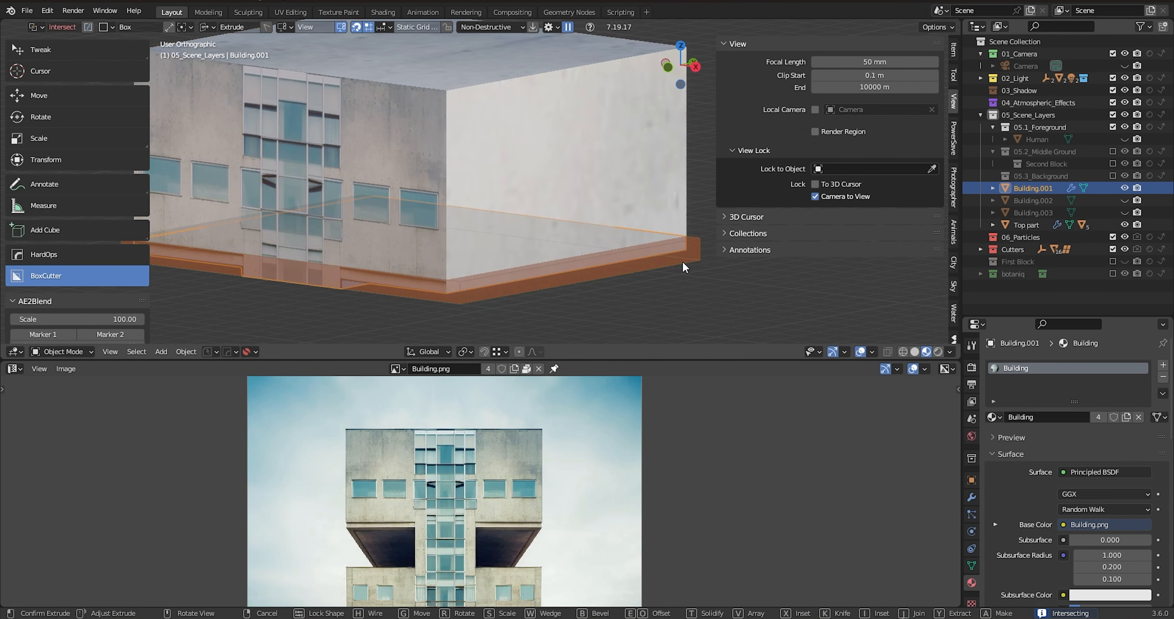
click(683, 261)
- Rename the isolated ledge strip as Small Bit Top
middle_drag(683, 262, 537, 241)
scroll(533, 237, up, 2)
scroll(530, 234, up, 1)
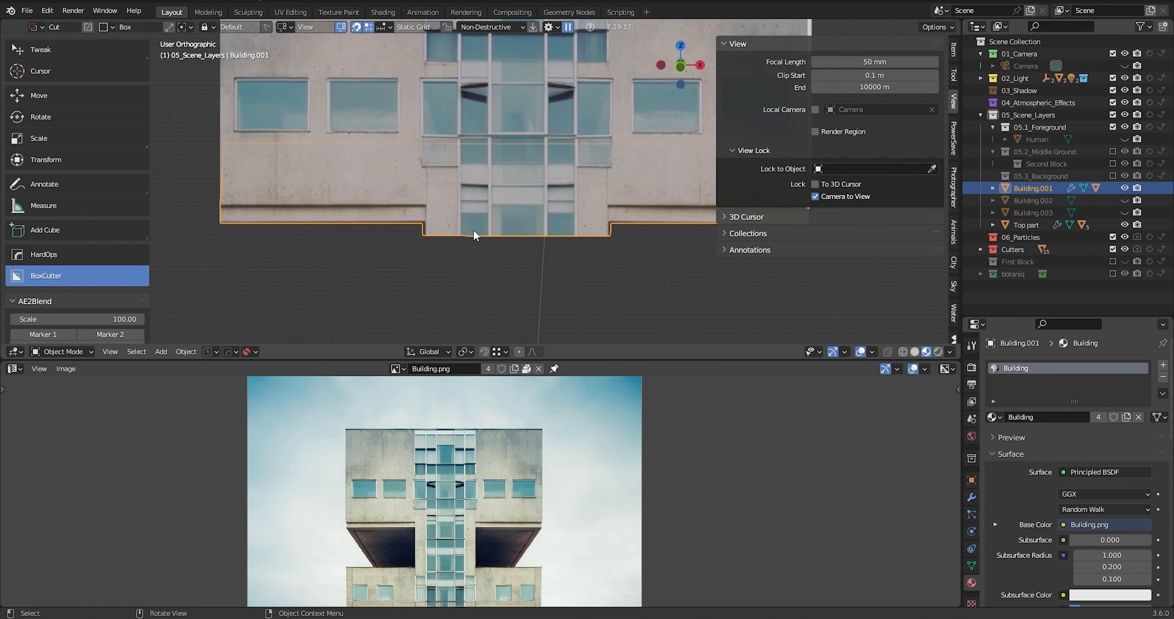
scroll(474, 231, down, 2)
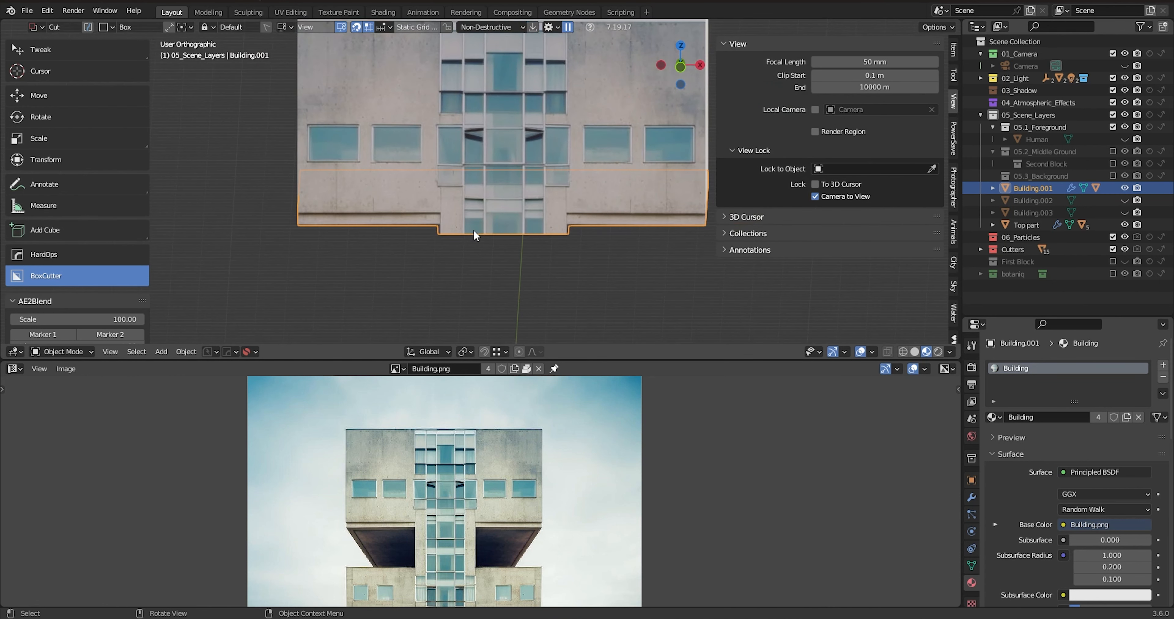
scroll(473, 229, down, 1)
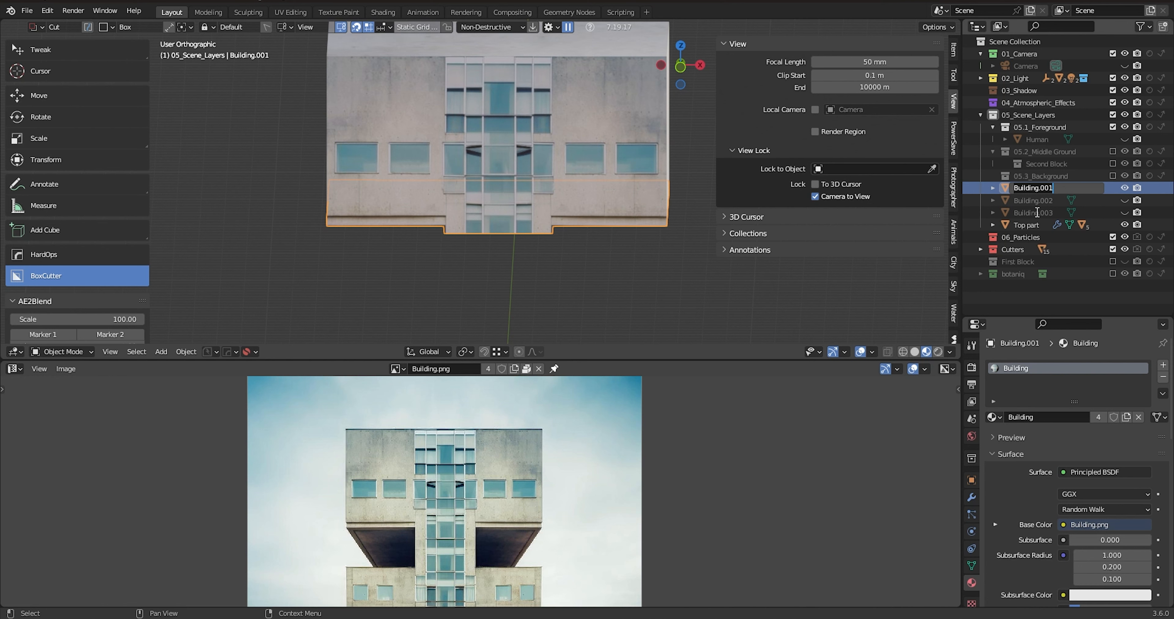
text(p)
key(Return)
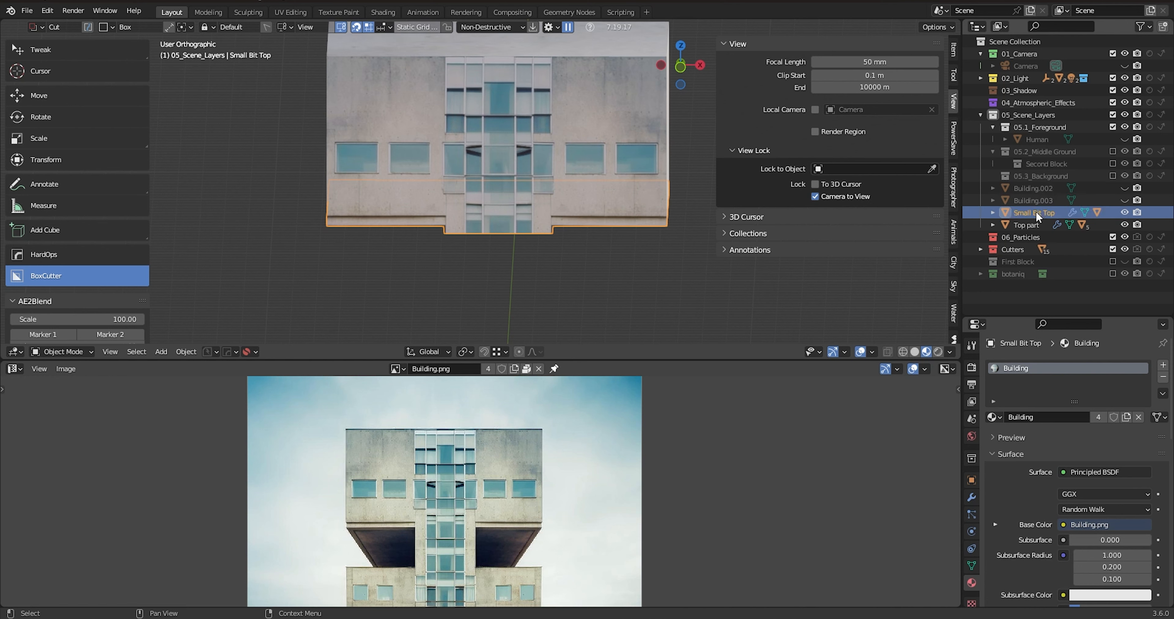
- Toggle the visibility of Building.002 and Building.003 to compare the remaining copies with the cut parts
click(1029, 223)
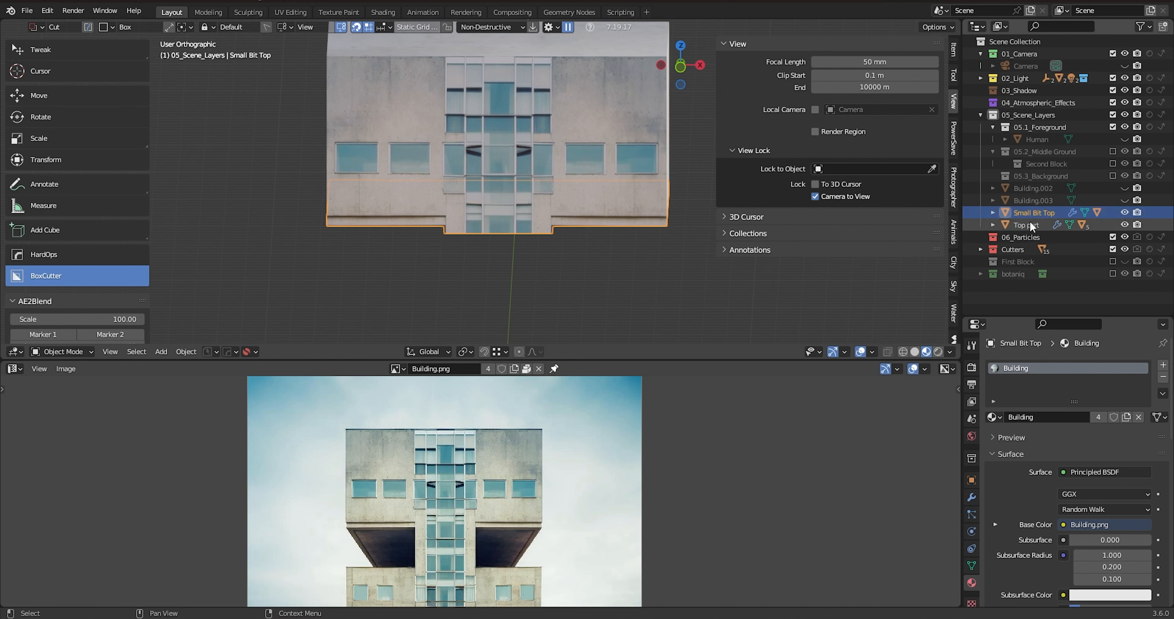
click(1039, 201)
click(1127, 198)
click(1127, 198)
click(1124, 188)
click(1123, 187)
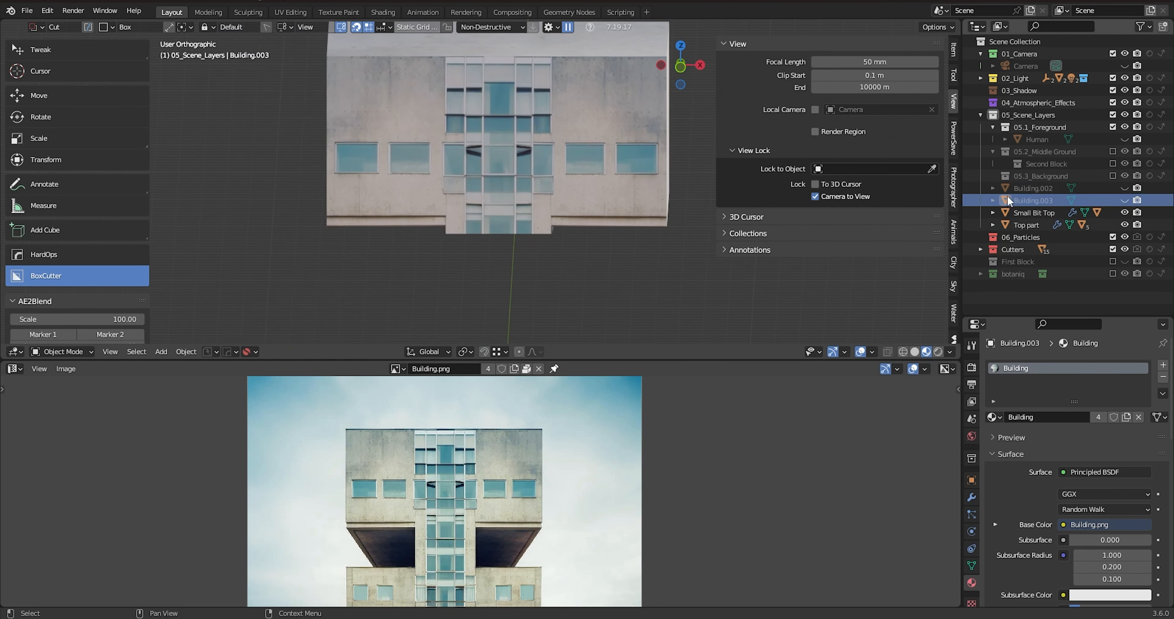
scroll(473, 90, down, 1)
key(KP_1)
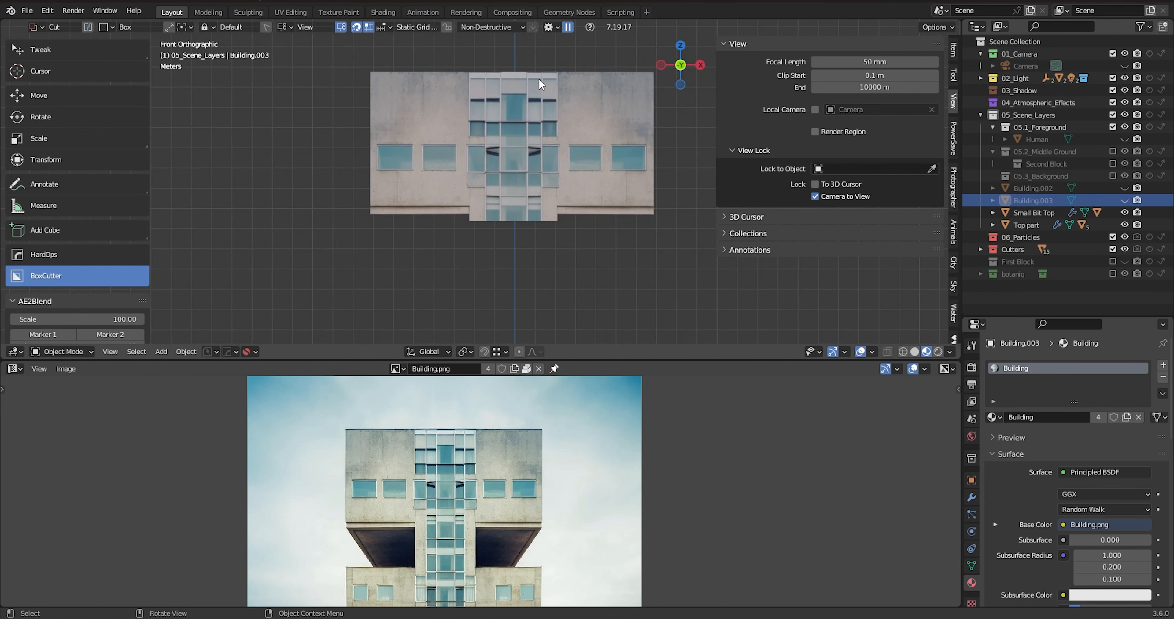
click(1125, 200)
scroll(586, 226, down, 2)
middle_drag(586, 226, 555, 198)
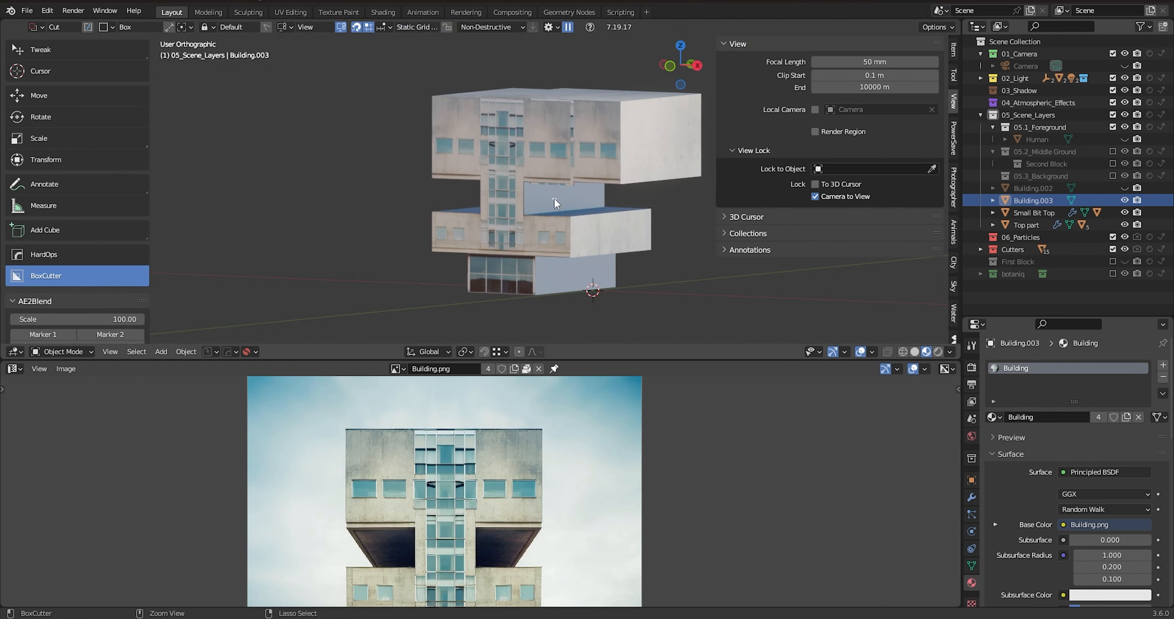
key(h)
key(KP_1)
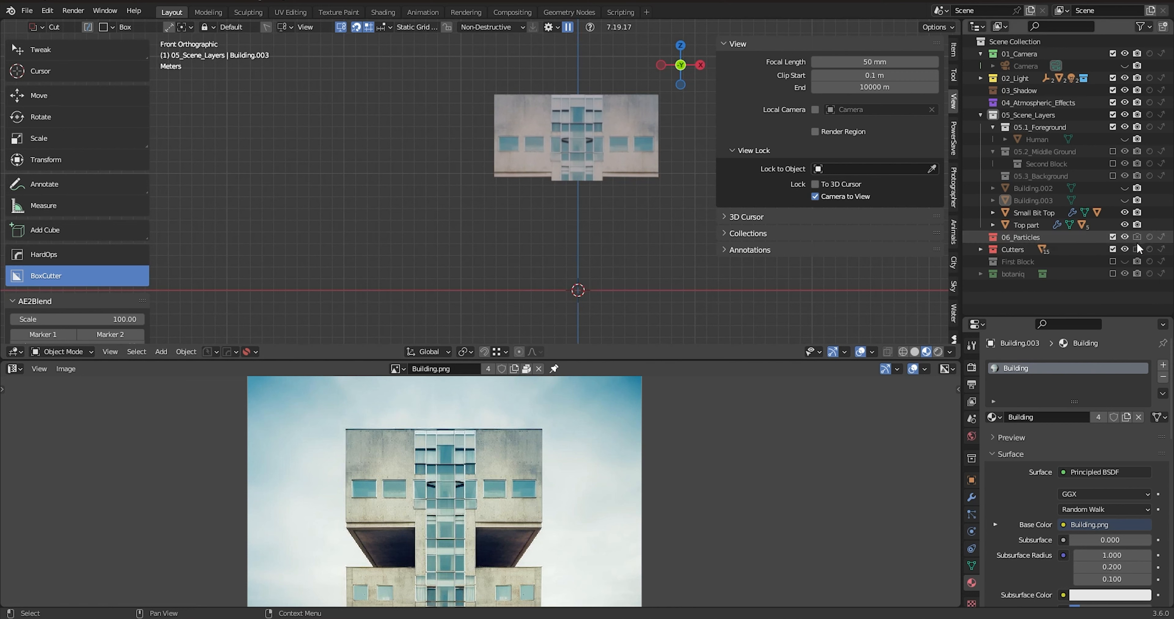
- Unhide both remaining building copies and delete the offset Building.003
click(1125, 200)
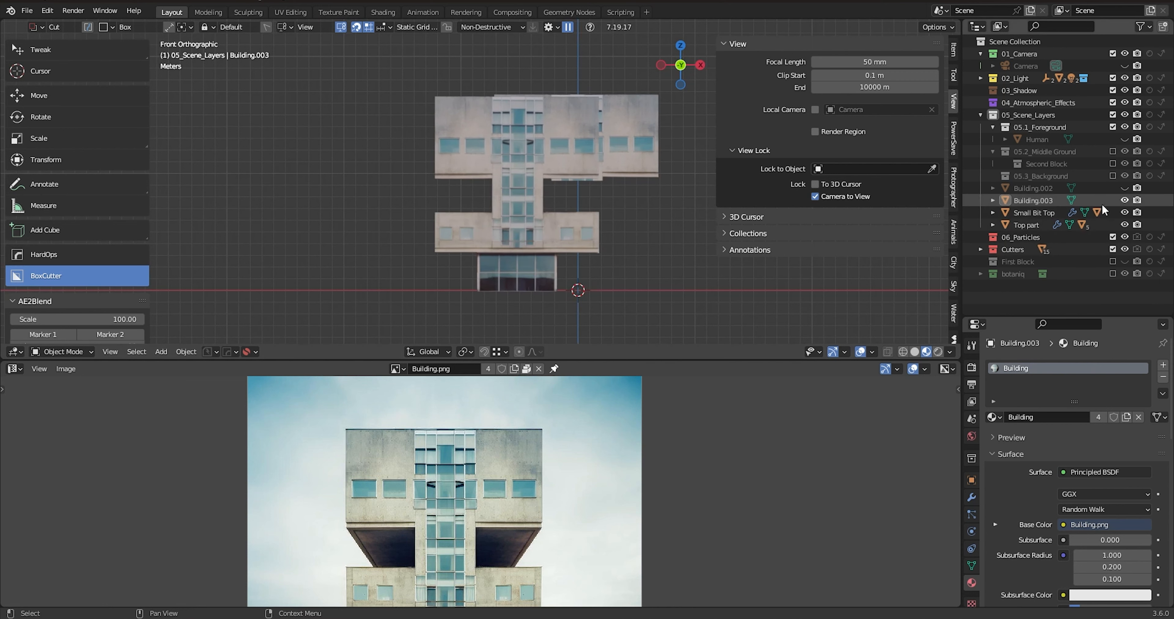
click(1125, 188)
click(1033, 201)
key(x)
click(517, 223)
- Duplicate Building.002 in place and hide the original, keeping the new copy visible for cutting
click(621, 216)
shift+middle_drag(622, 216, 555, 233)
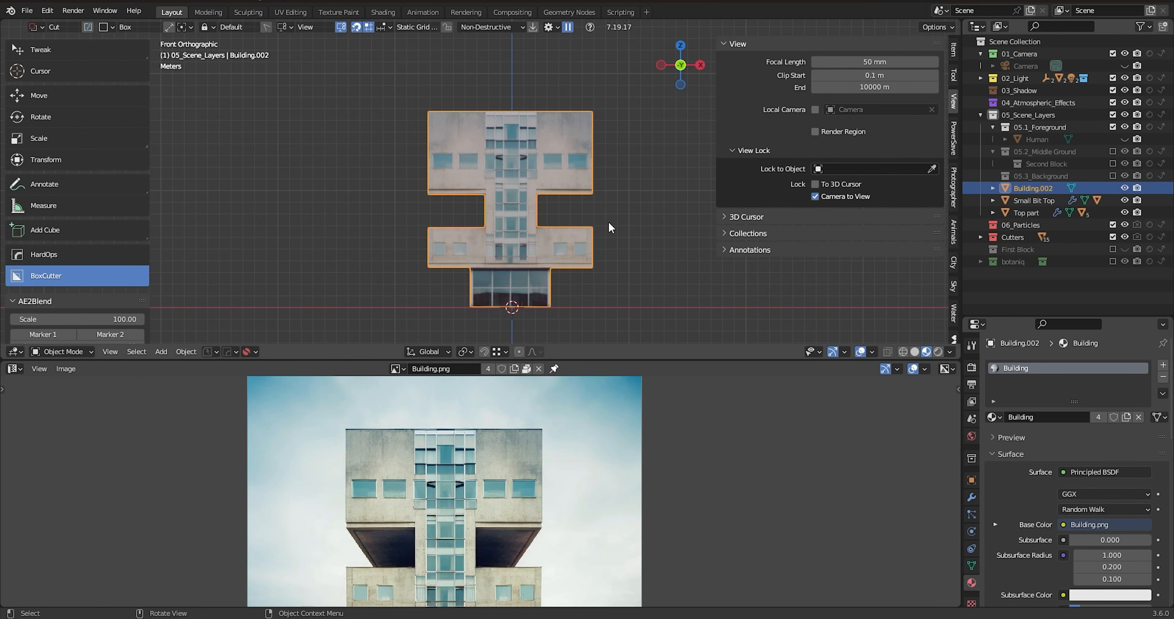
key(shift+d)
right_click(517, 195)
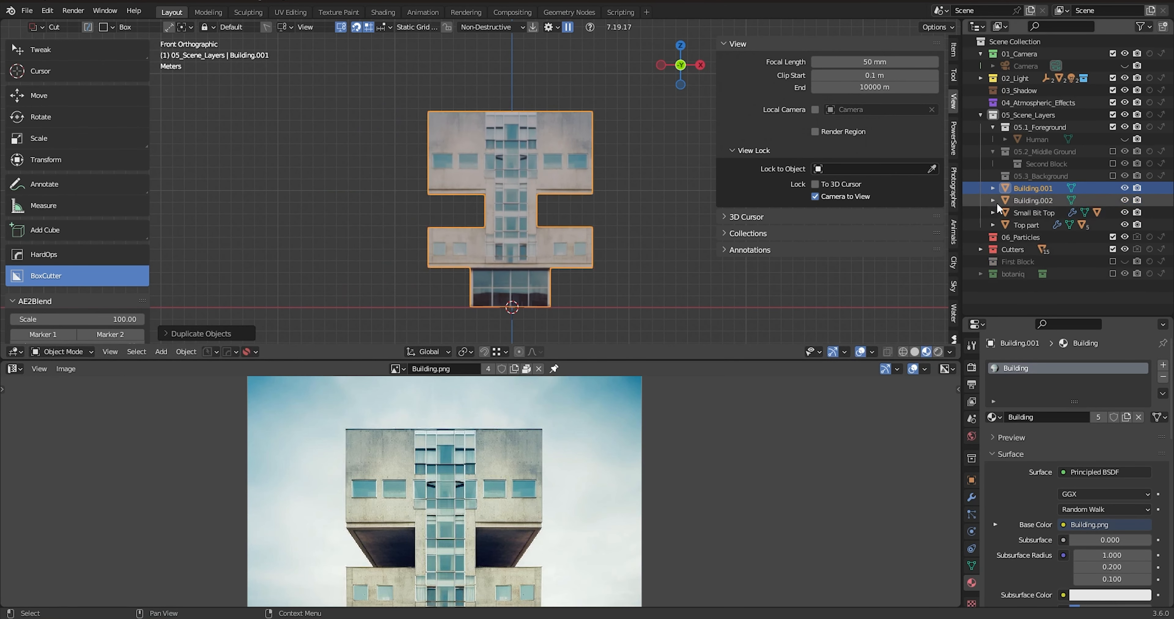
click(1125, 201)
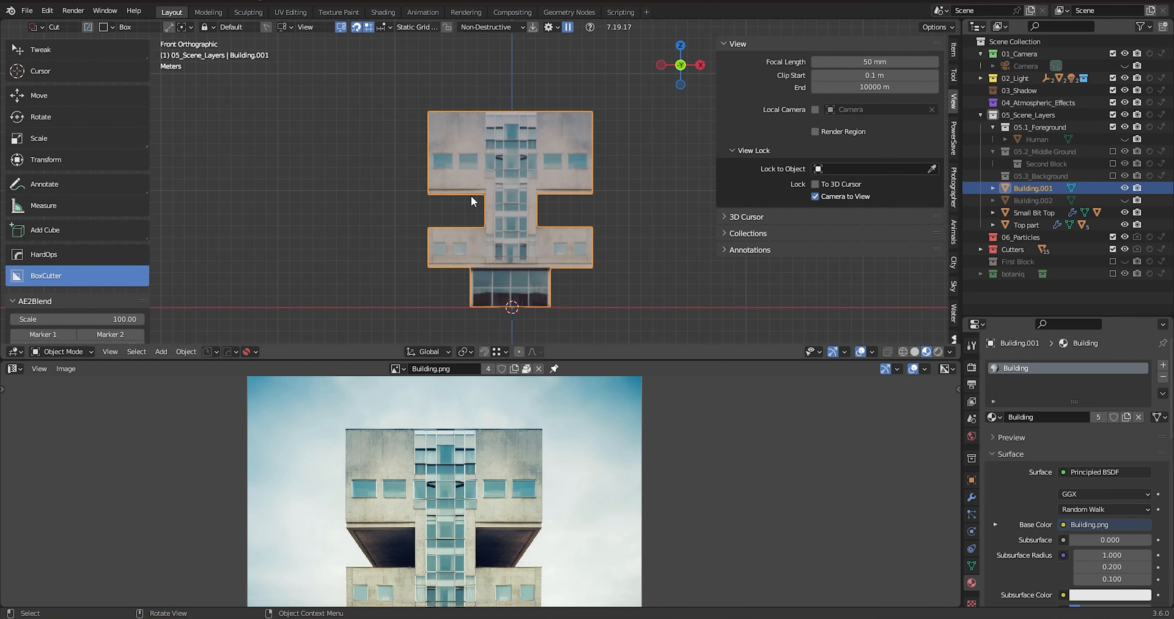
scroll(470, 196, up, 3)
scroll(460, 192, down, 2)
scroll(474, 84, up, 4)
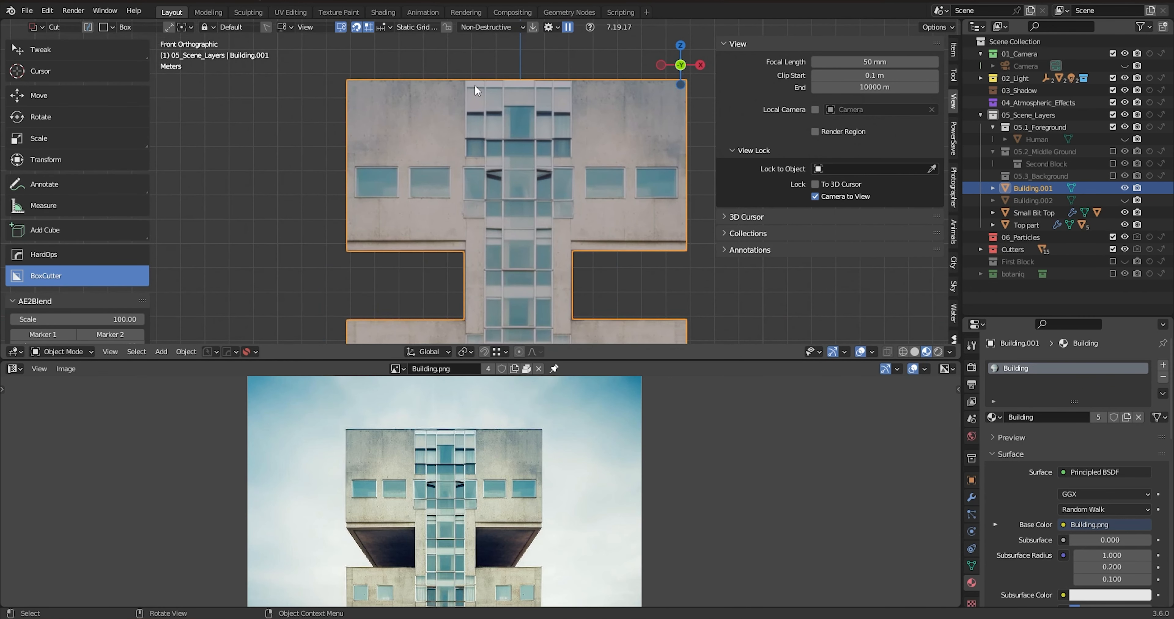
click(466, 94)
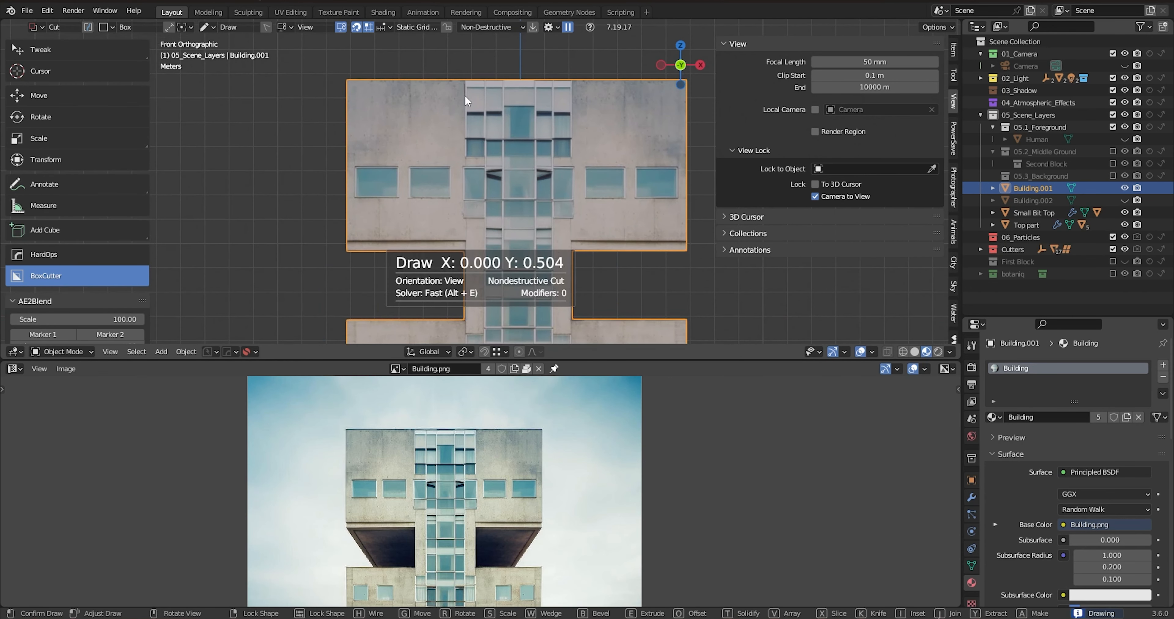
mouse_move(463, 62)
mouse_down()
mouse_move(592, 419)
mouse_move(596, 312)
mouse_move(573, 330)
mouse_up()
mouse_move(573, 331)
middle_down()
mouse_move(580, 235)
mouse_move(558, 301)
middle_up()
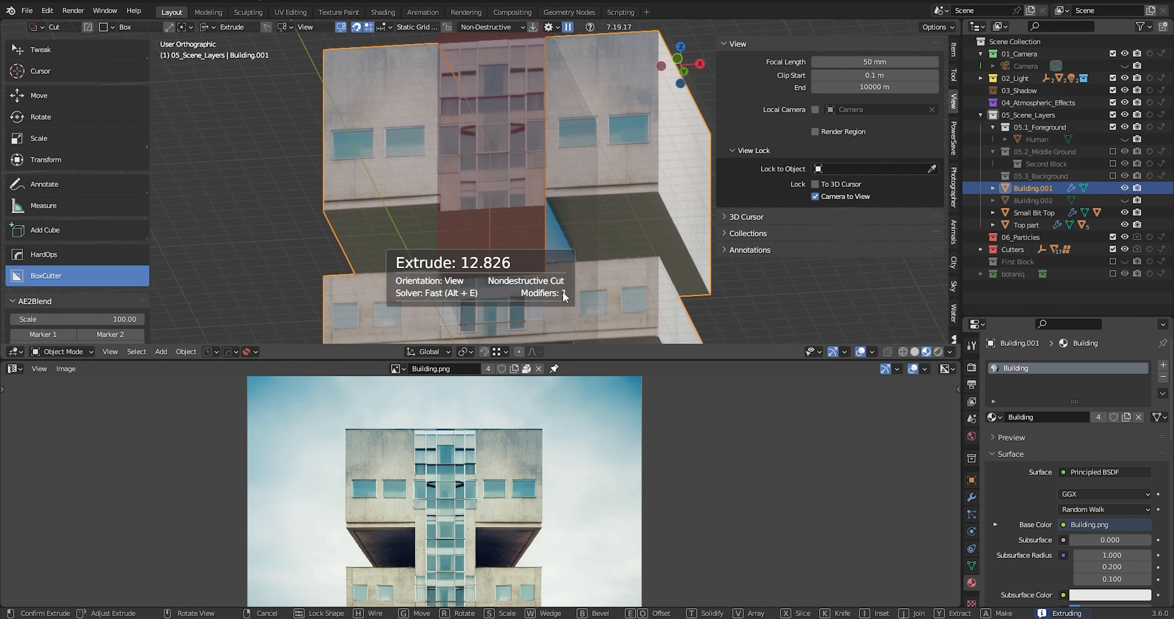
scroll(558, 300, down, 3)
shift+middle_drag(538, 219, 593, 196)
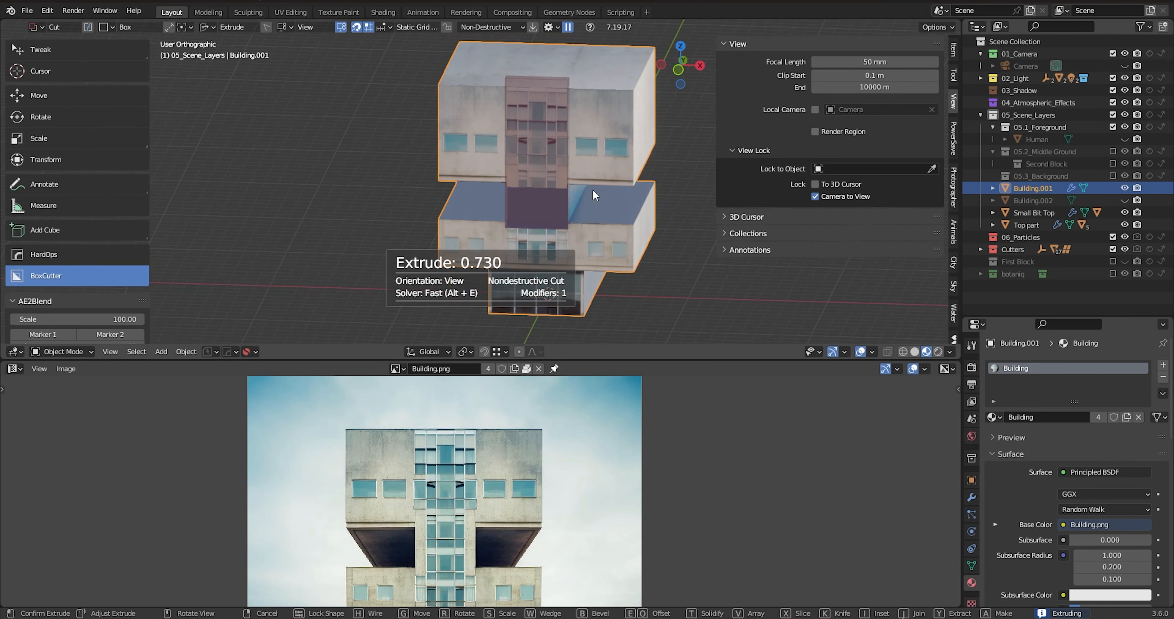
right_click(582, 216)
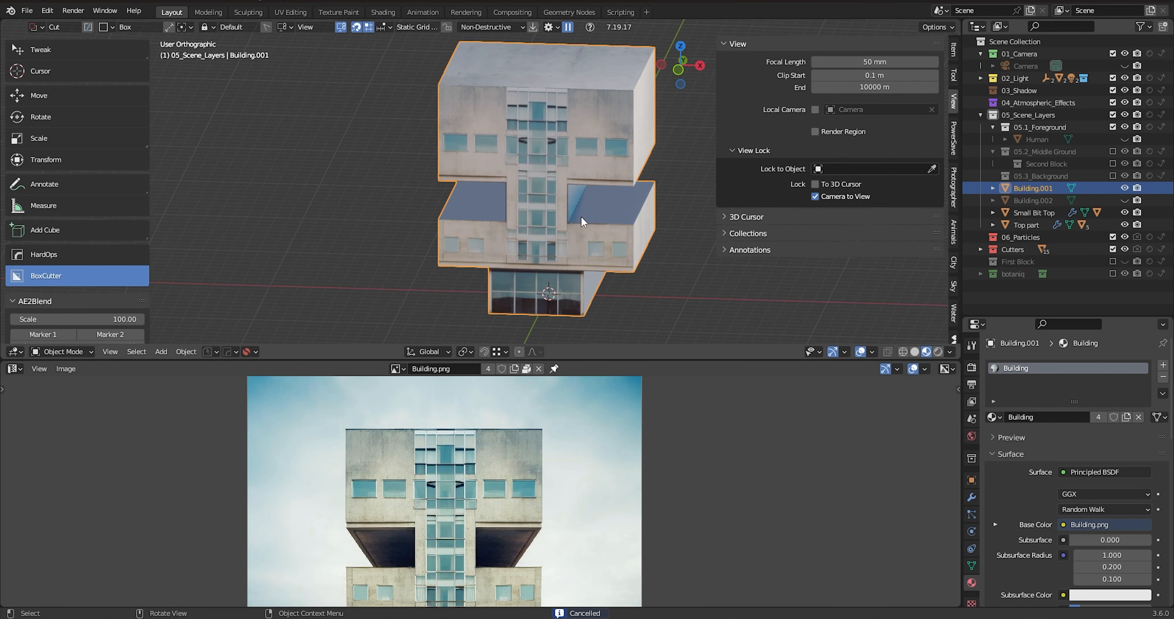
- Cut Building.001 from the front view with a full-height box in Intersect mode, extruded 12.826, keeping only the central window column
key(KP_1)
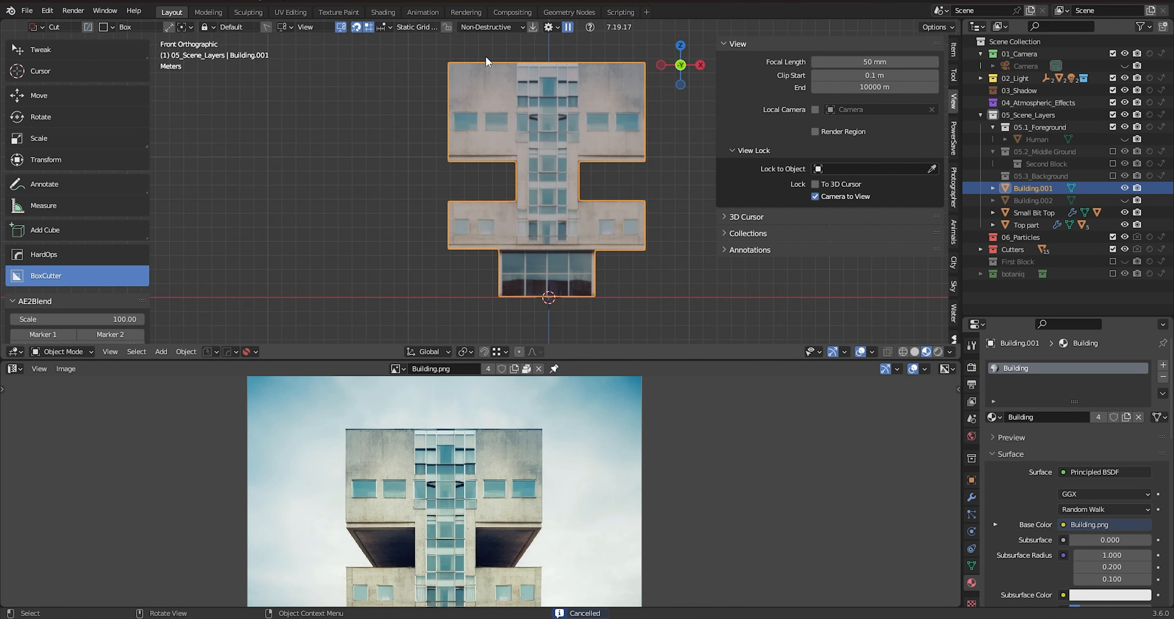
drag(516, 61, 578, 315)
mouse_move(579, 315)
middle_down()
mouse_move(530, 317)
mouse_move(652, 293)
middle_up()
key(x)
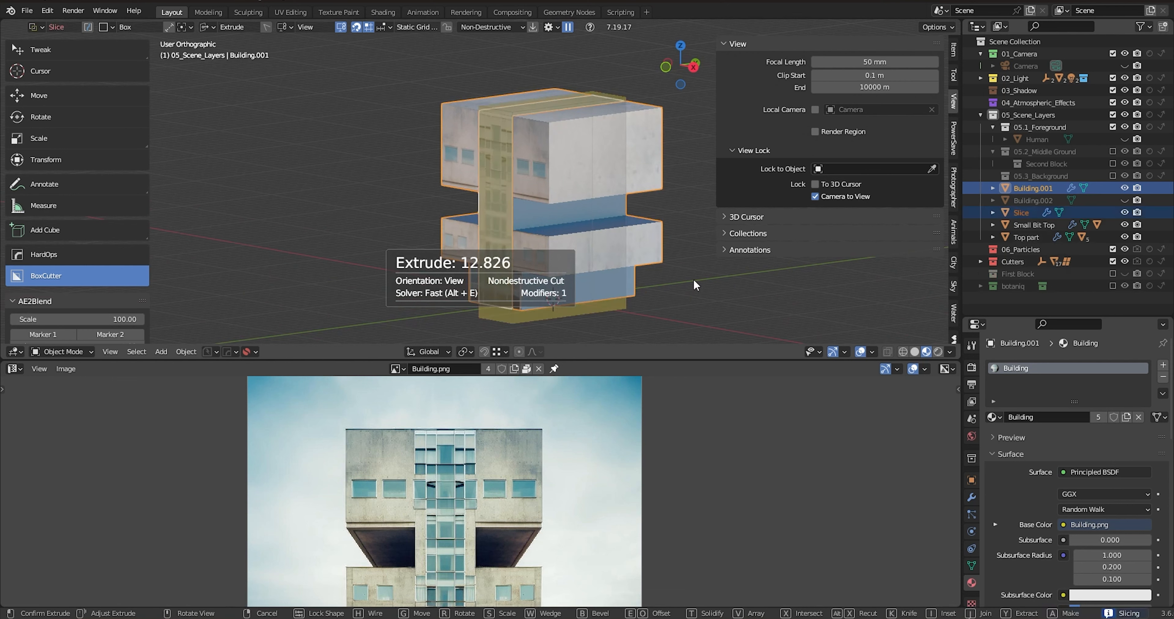
key(x)
click(694, 279)
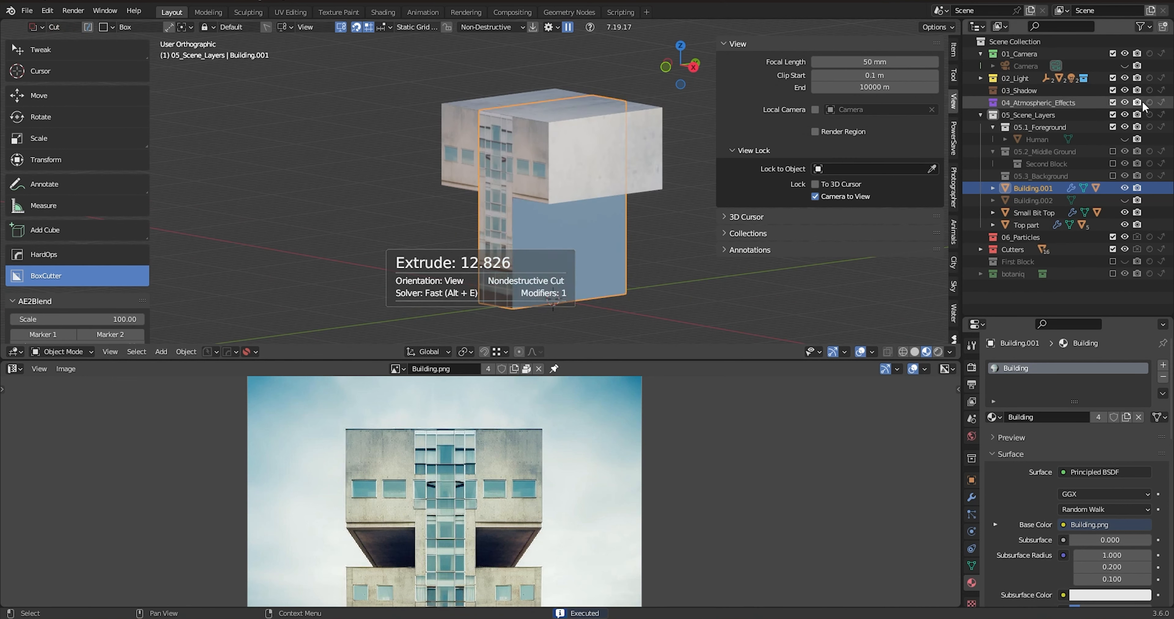
- Rename the isolated central column as Middle and collapse its hierarchy
click(993, 188)
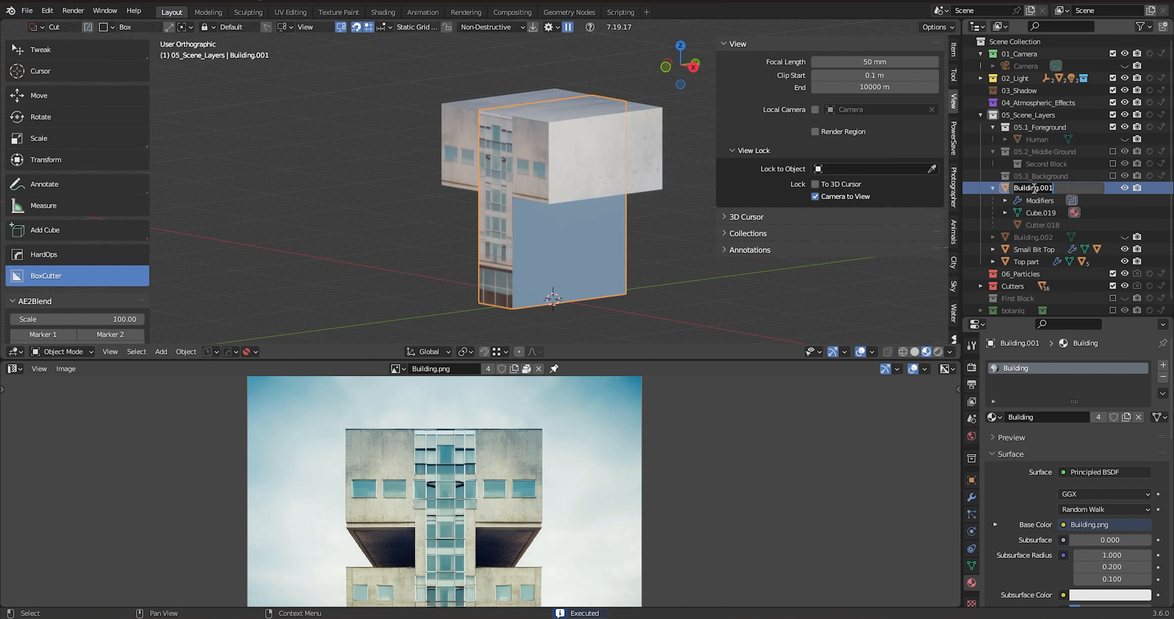
text(Middle)
key(Return)
click(1034, 187)
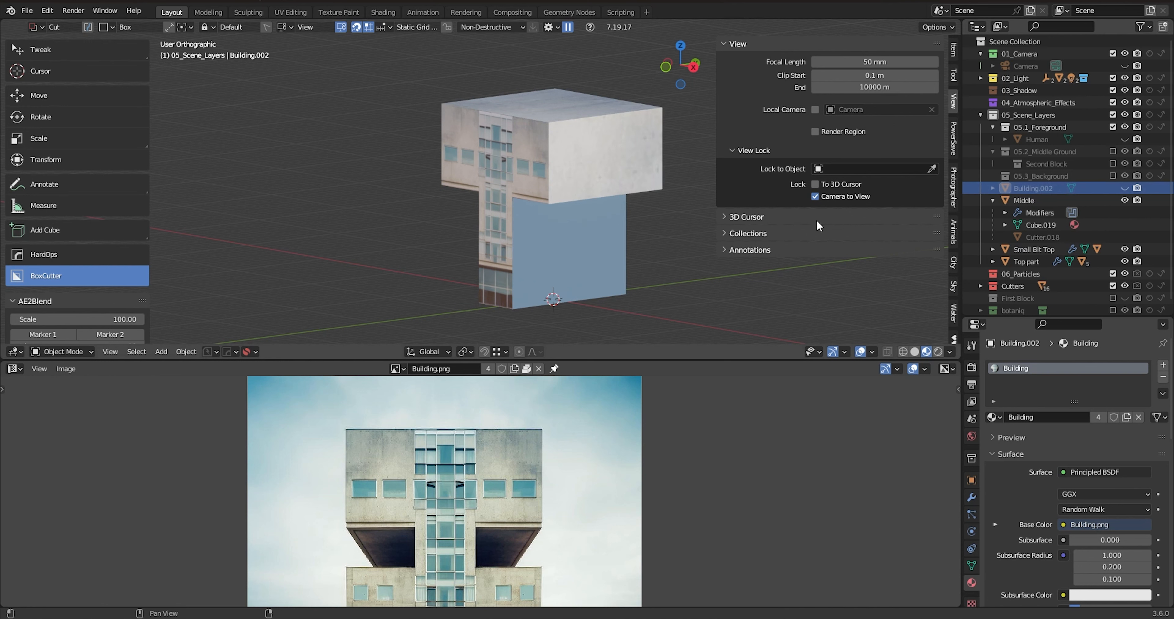
click(994, 202)
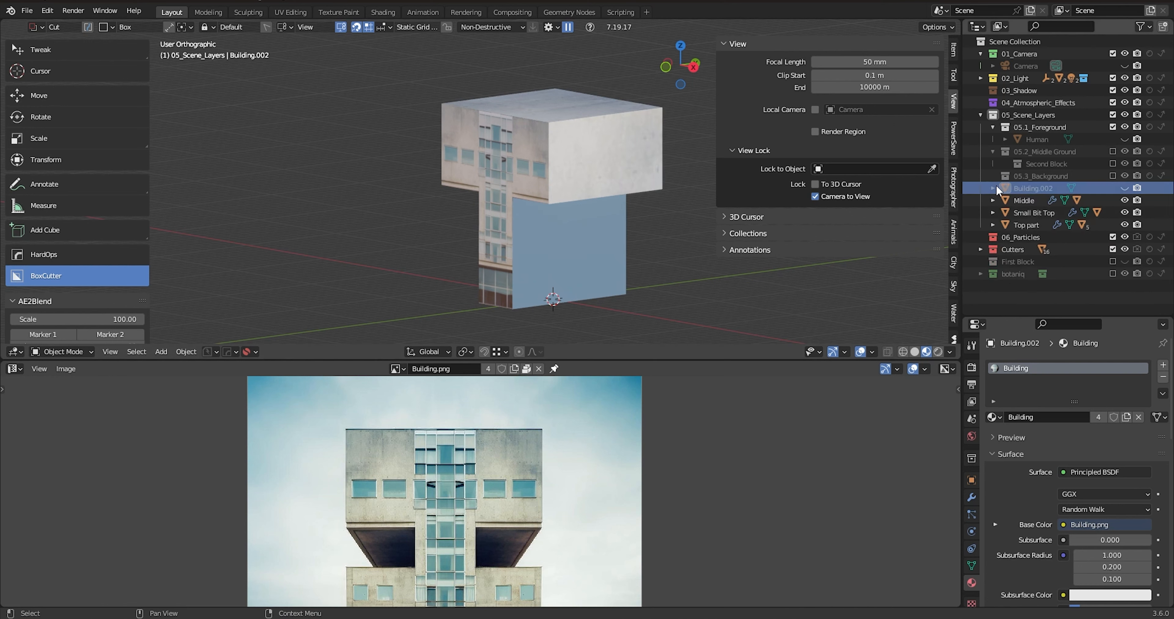
- Hide Small Bit Top and Top part to isolate the Middle column
click(1126, 213)
click(1123, 223)
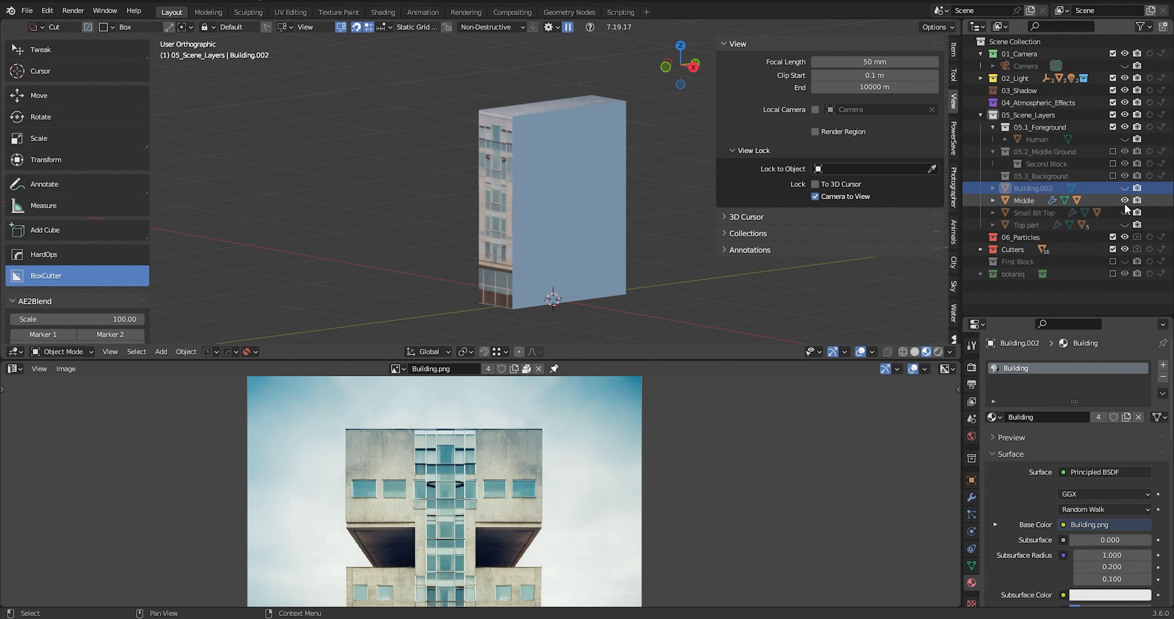
click(1125, 203)
click(1124, 201)
- Show Building.002 to compare it with the Middle column, and hide it again
click(1124, 188)
click(1124, 188)
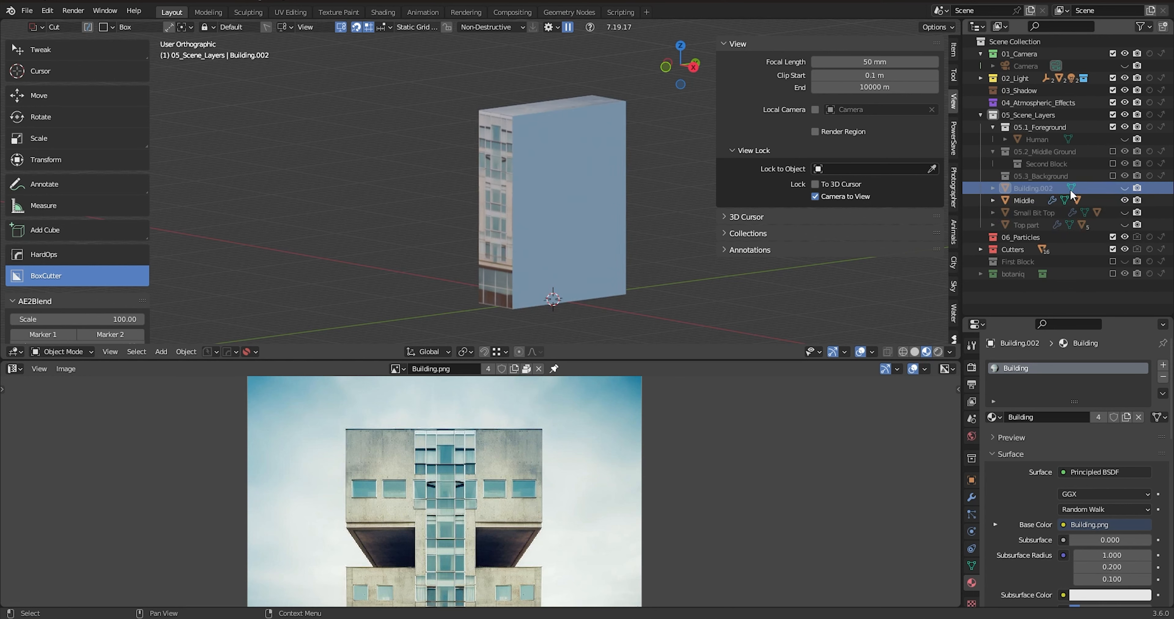
click(1124, 188)
click(511, 192)
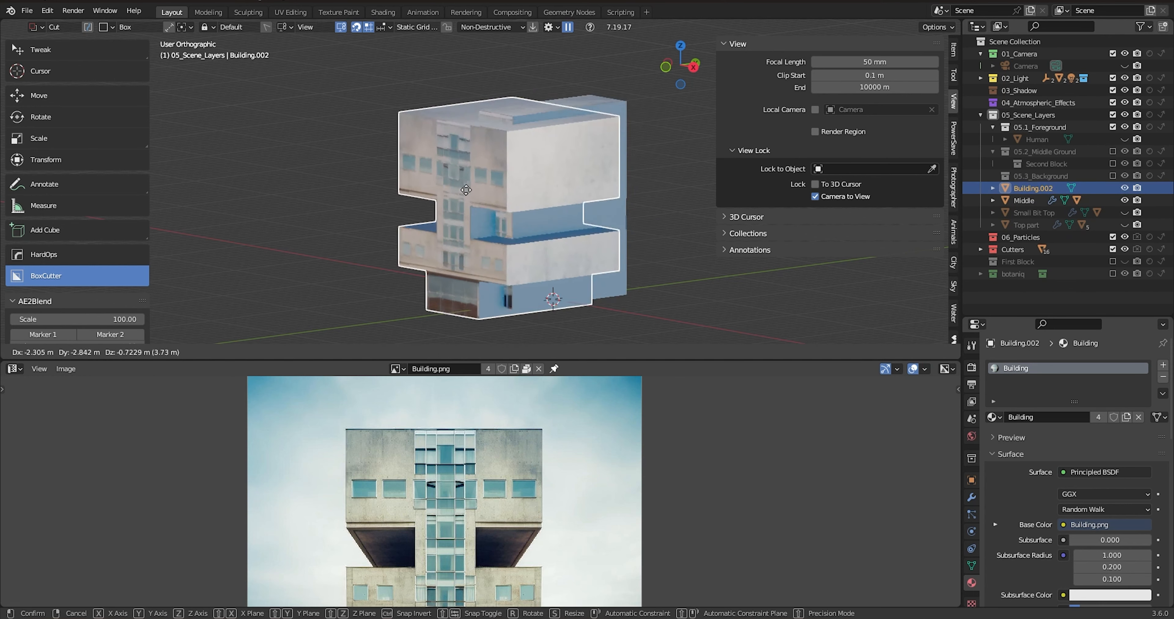
click(1124, 188)
- Examine the Middle column's front facade from the upper windows down to the ground-floor glazing
click(1026, 204)
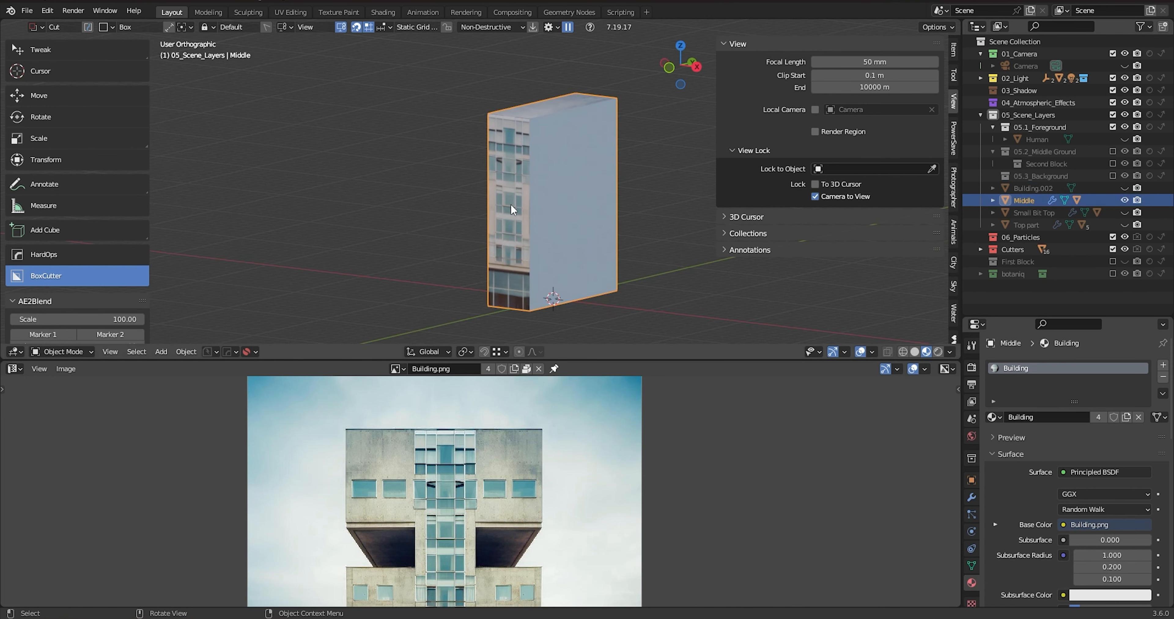
scroll(513, 202, up, 4)
middle_drag(513, 199, 509, 234)
scroll(491, 119, up, 8)
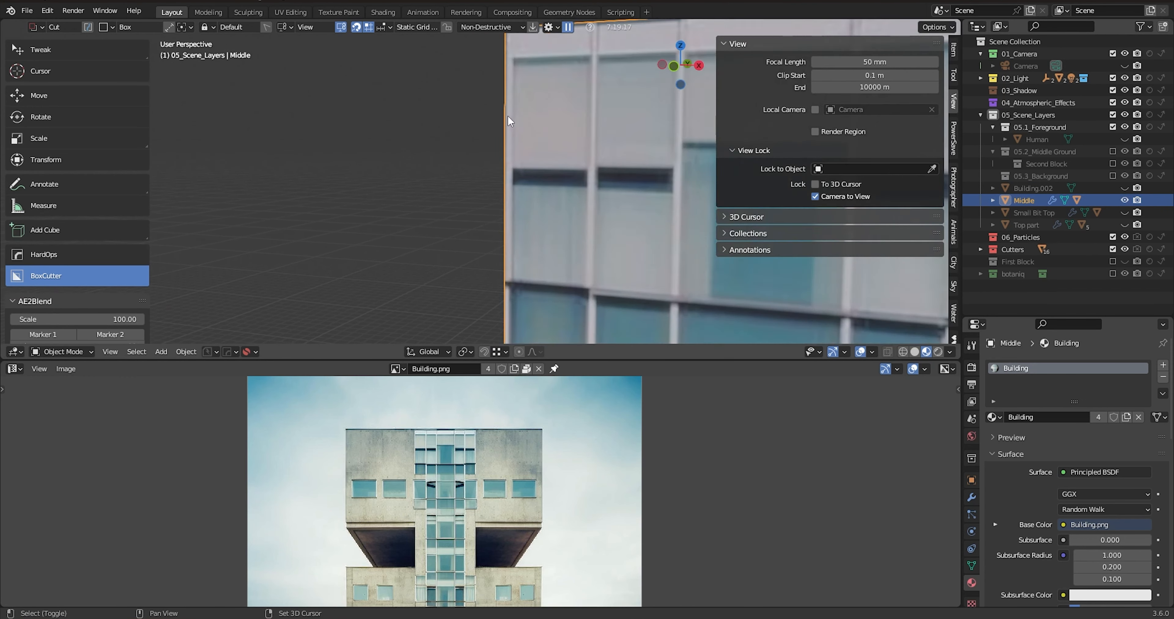
shift+middle_drag(510, 112, 441, 177)
scroll(441, 177, down, 2)
shift+middle_drag(513, 206, 395, 213)
shift+middle_drag(595, 221, 588, 150)
middle_drag(580, 242, 502, 173)
scroll(573, 192, down, 4)
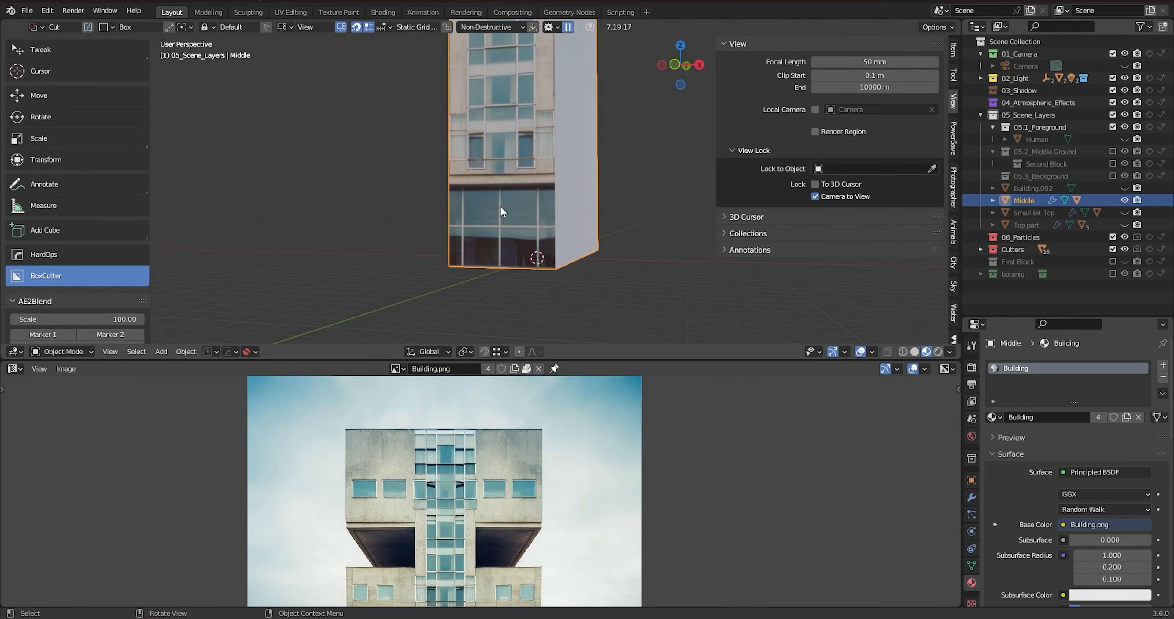
scroll(489, 200, up, 4)
scroll(490, 204, down, 3)
scroll(490, 204, up, 3)
scroll(490, 204, down, 3)
scroll(504, 173, up, 2)
scroll(494, 182, down, 4)
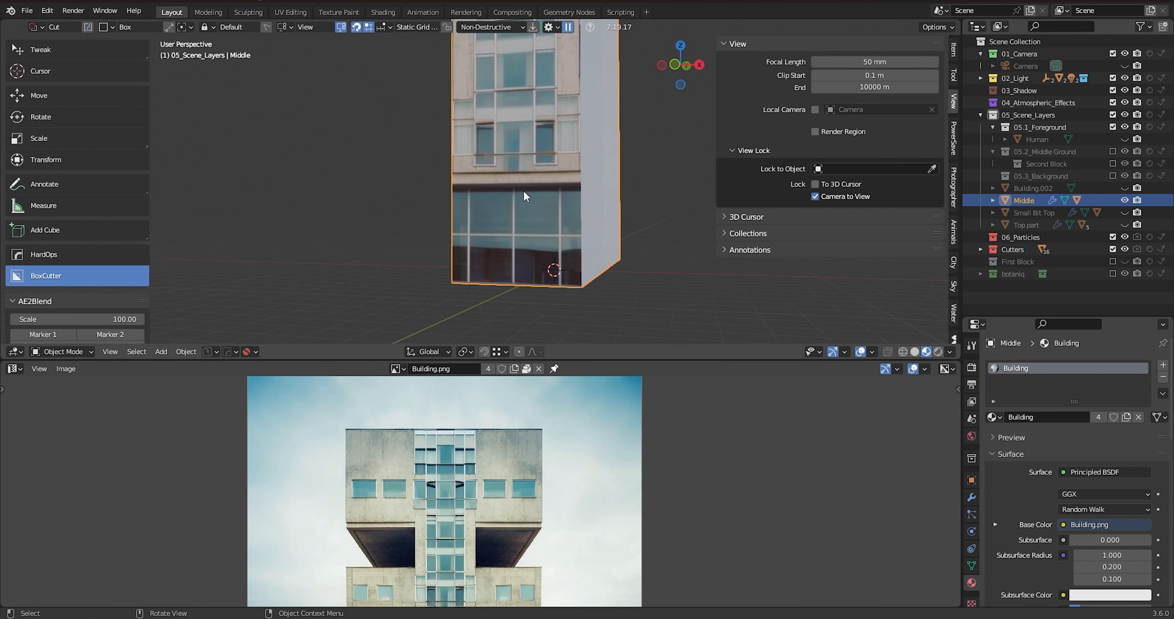
scroll(511, 176, up, 3)
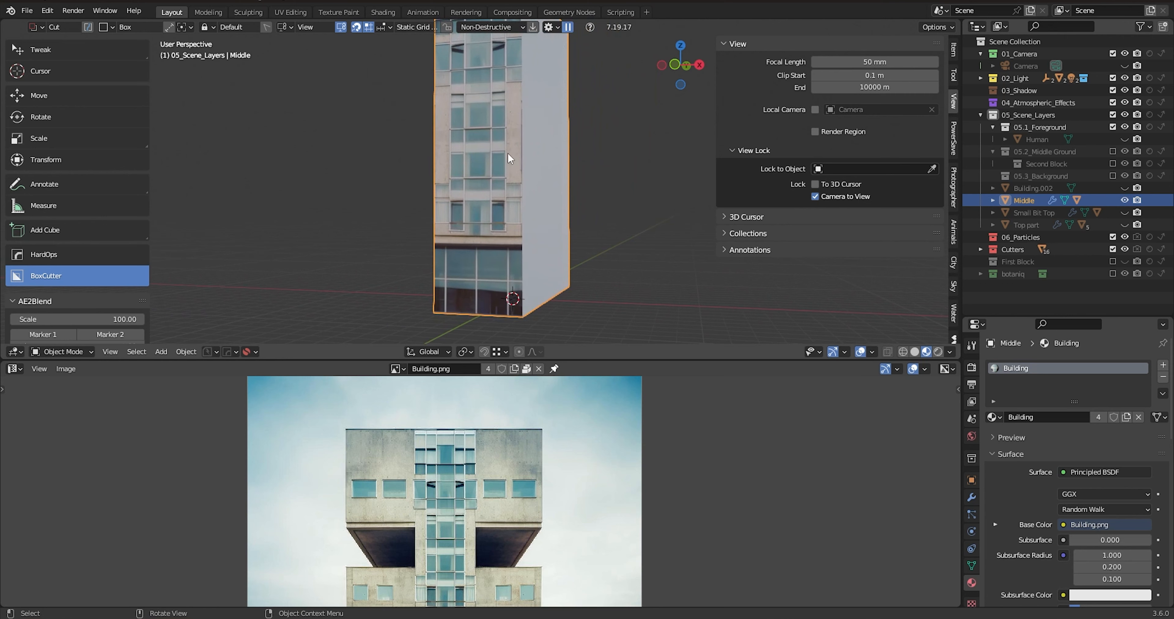
- Apply the modifiers on the Middle column with Smart Apply
key(q)
mouse_move(487, 191)
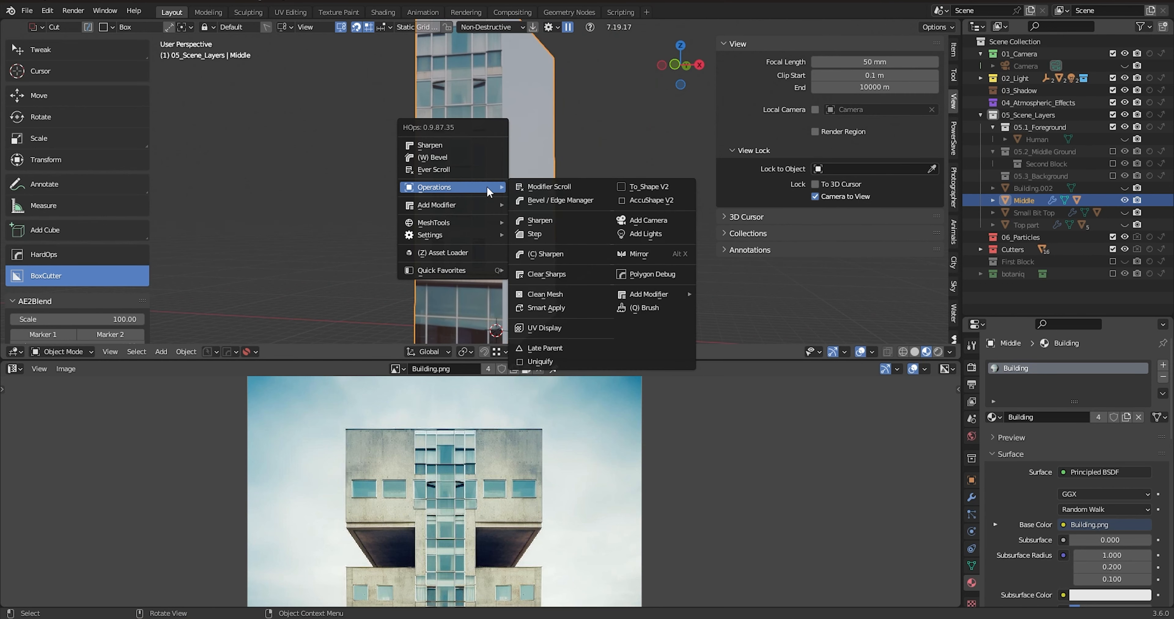
click(535, 309)
- Raise the bottom face of Middle about 3.7 m along Z, removing the ground-floor glazing from the column
key(Tab)
click(582, 207)
middle_drag(582, 206, 527, 187)
key(g)
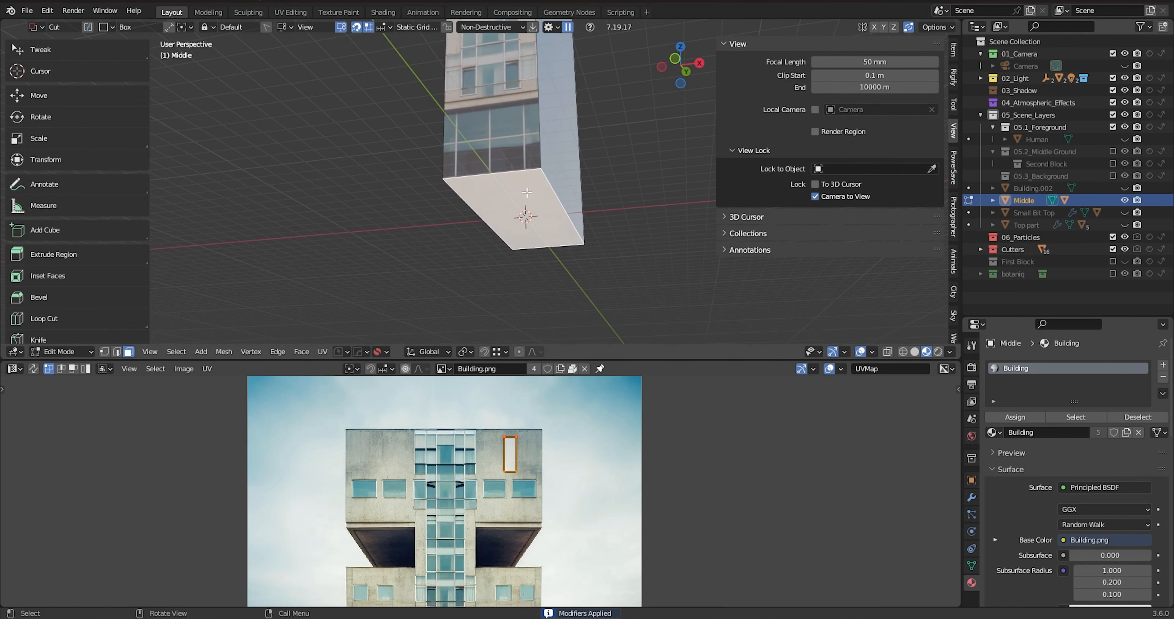
key(z)
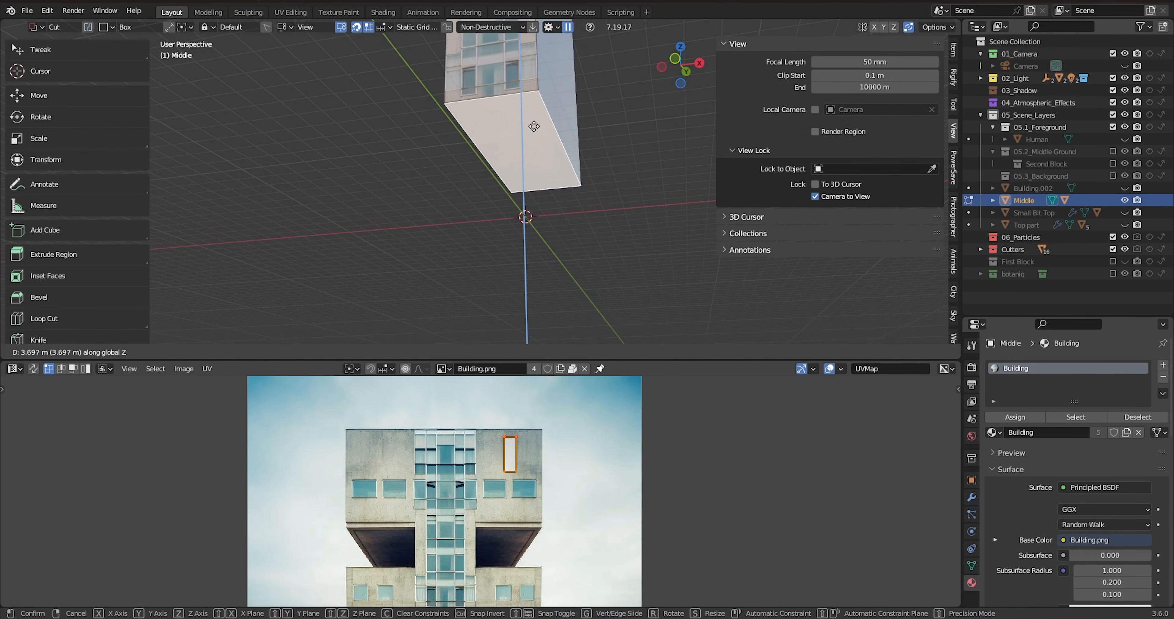
click(534, 126)
- Fine-tune the bottom face of Middle by raising it about 0.056 m along Z, and return to Object Mode
middle_drag(528, 128, 520, 150)
scroll(520, 150, up, 4)
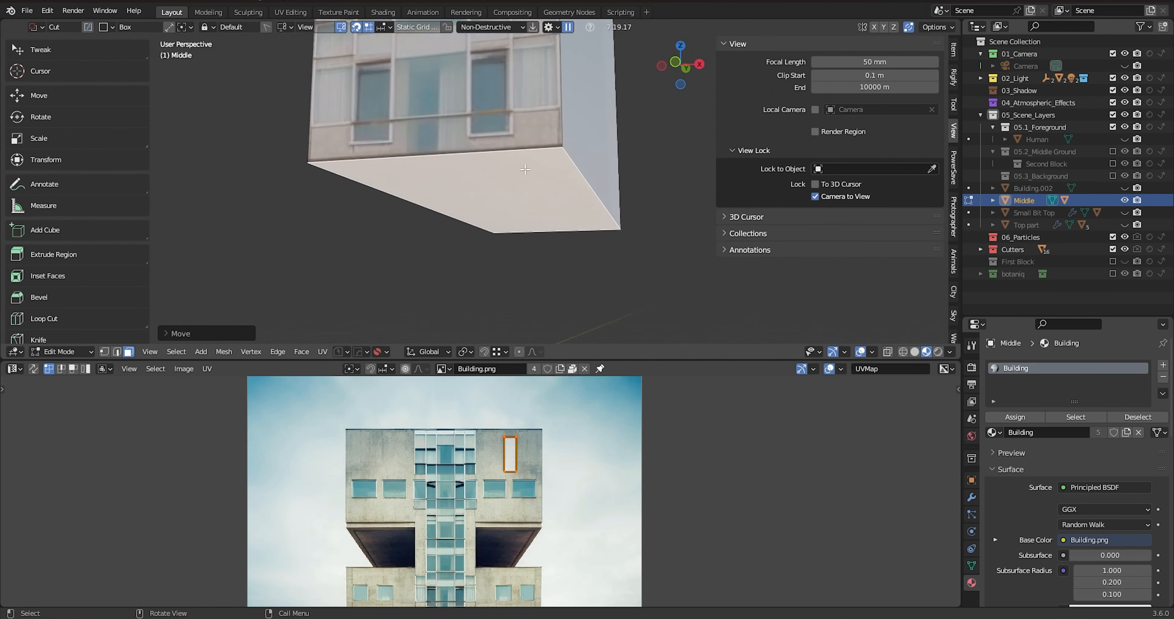
key(g)
key(z)
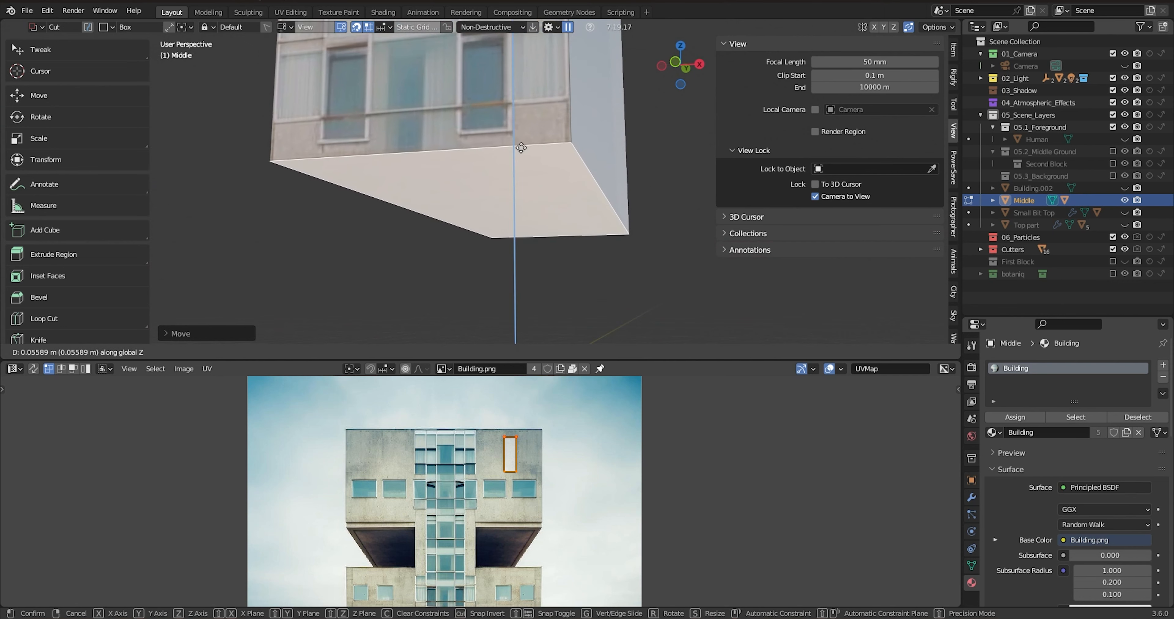
click(520, 147)
key(Tab)
click(397, 131)
- Unwrap the two side faces of Middle with Cube Projection
scroll(449, 191, down, 5)
middle_drag(449, 191, 351, 254)
scroll(461, 173, down, 3)
key(Tab)
click(564, 212)
middle_drag(564, 212, 579, 222)
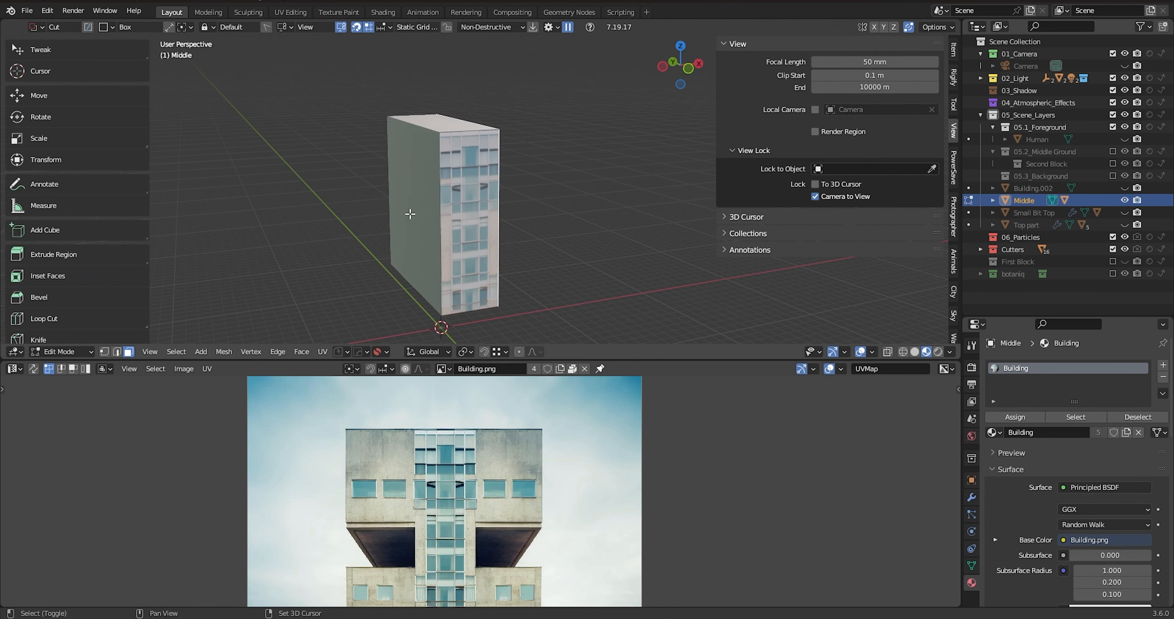
key(u)
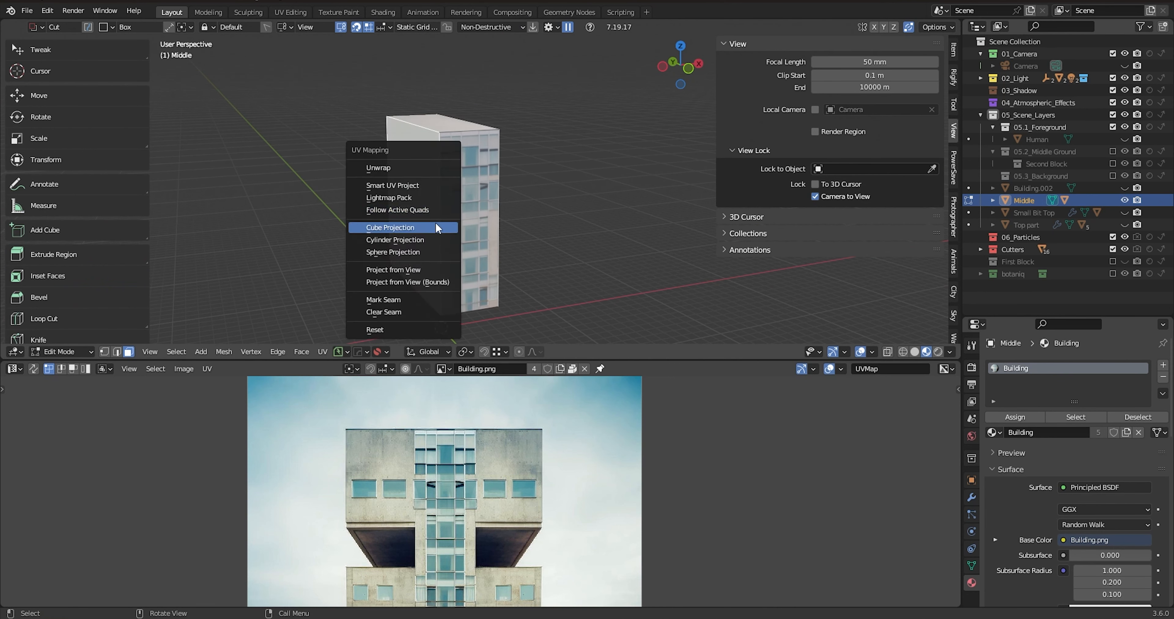
click(440, 227)
- Scale down the side faces' UVs and position them on the plain concrete beside the upper window column, then return to Object Mode
middle_drag(532, 536, 546, 456)
key(s)
click(527, 455)
key(g)
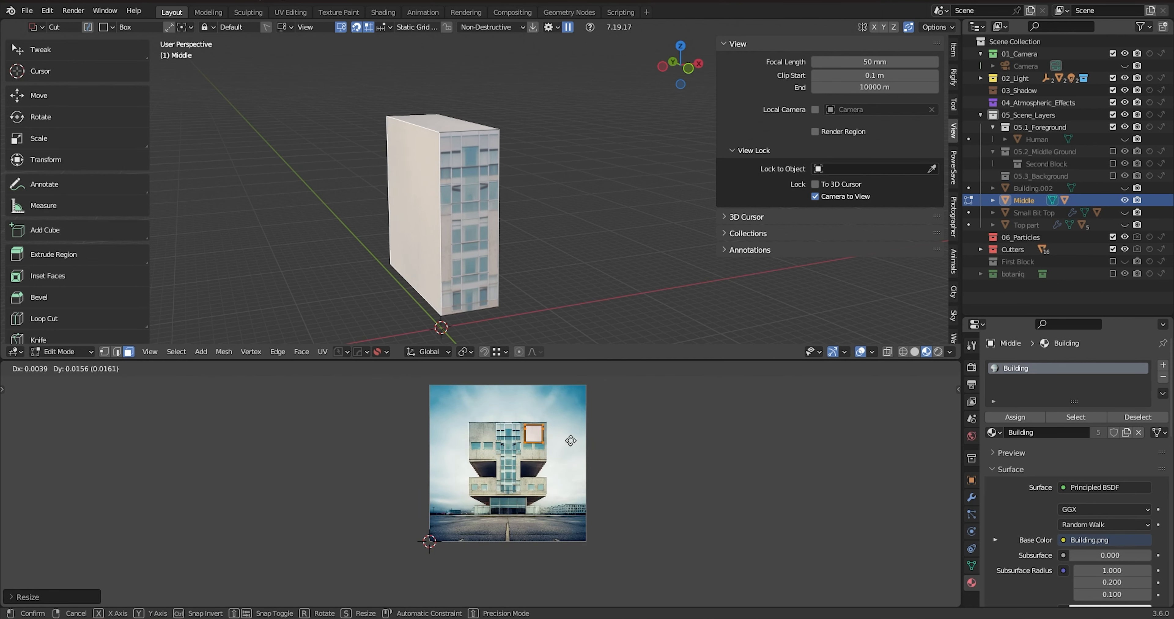
click(553, 449)
scroll(552, 449, up, 8)
middle_drag(552, 450, 642, 575)
key(g)
click(633, 543)
key(Tab)
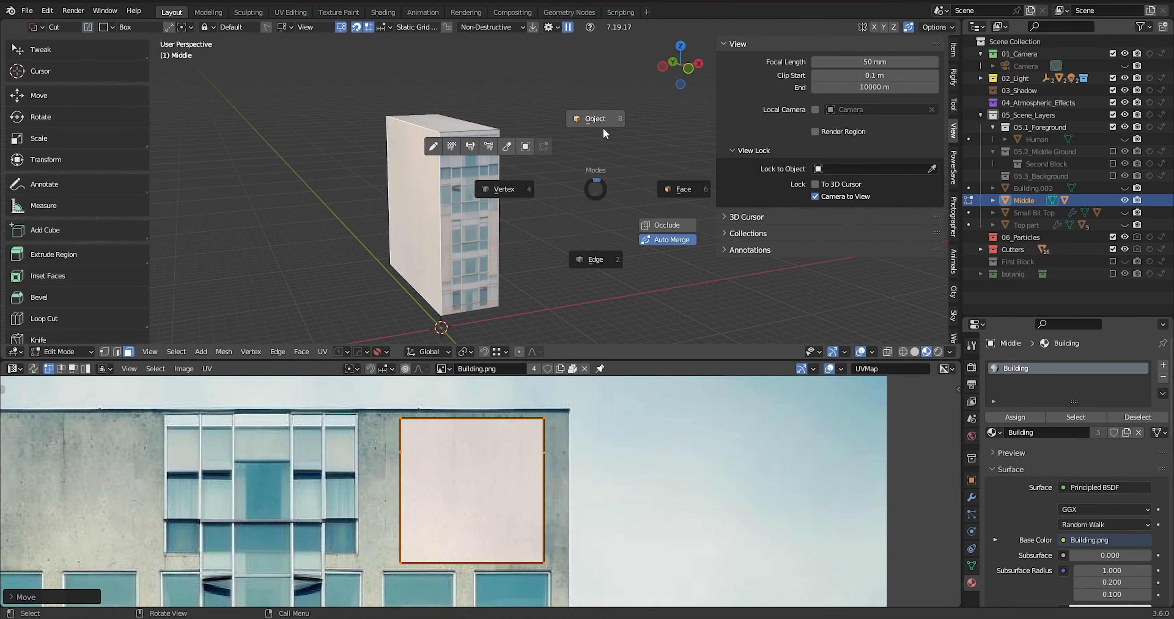
click(602, 126)
- Inspect the retextured side of Middle and show Building.002 to compare the column with the full building
click(584, 192)
middle_drag(567, 218, 490, 238)
scroll(509, 241, up, 3)
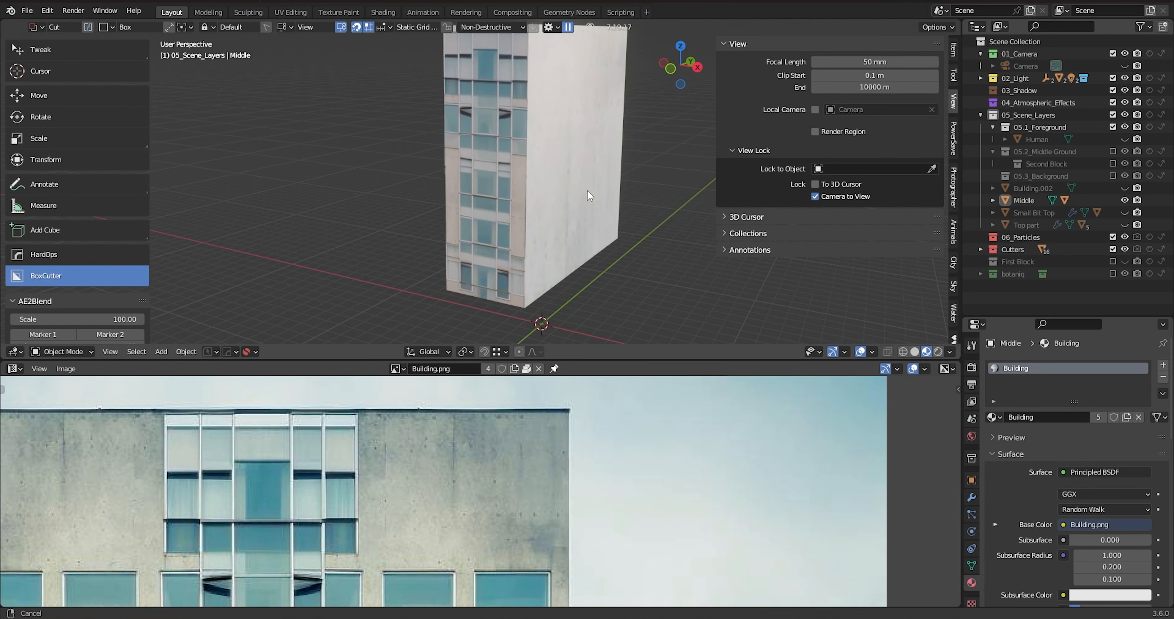
shift+middle_drag(587, 183, 577, 233)
click(576, 233)
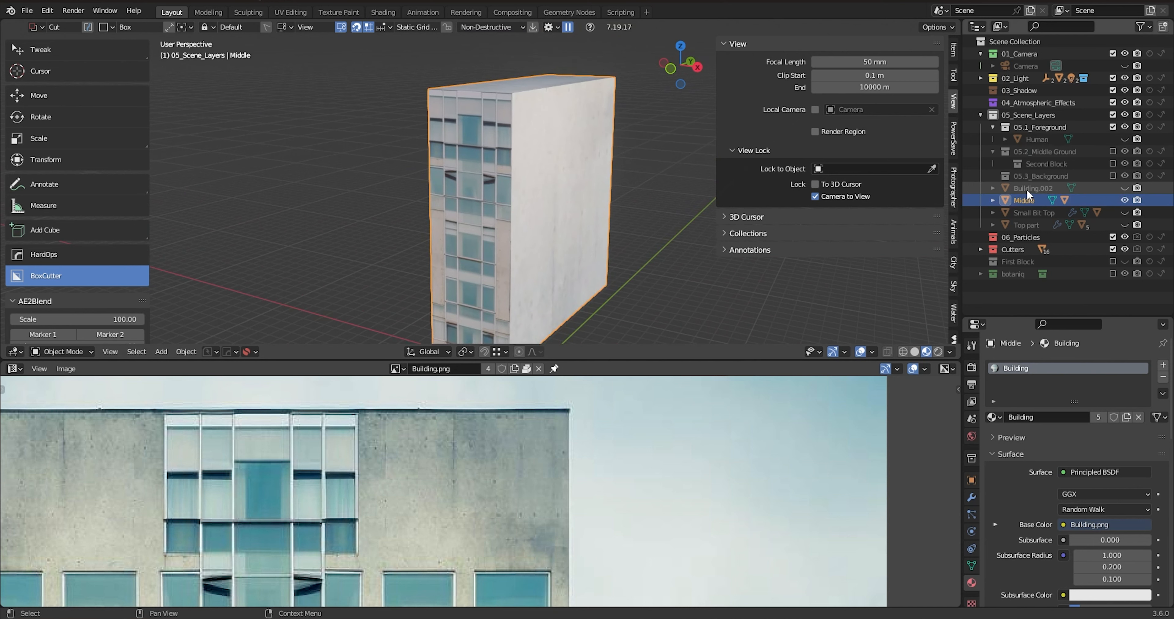
click(1125, 188)
click(1125, 188)
click(1125, 188)
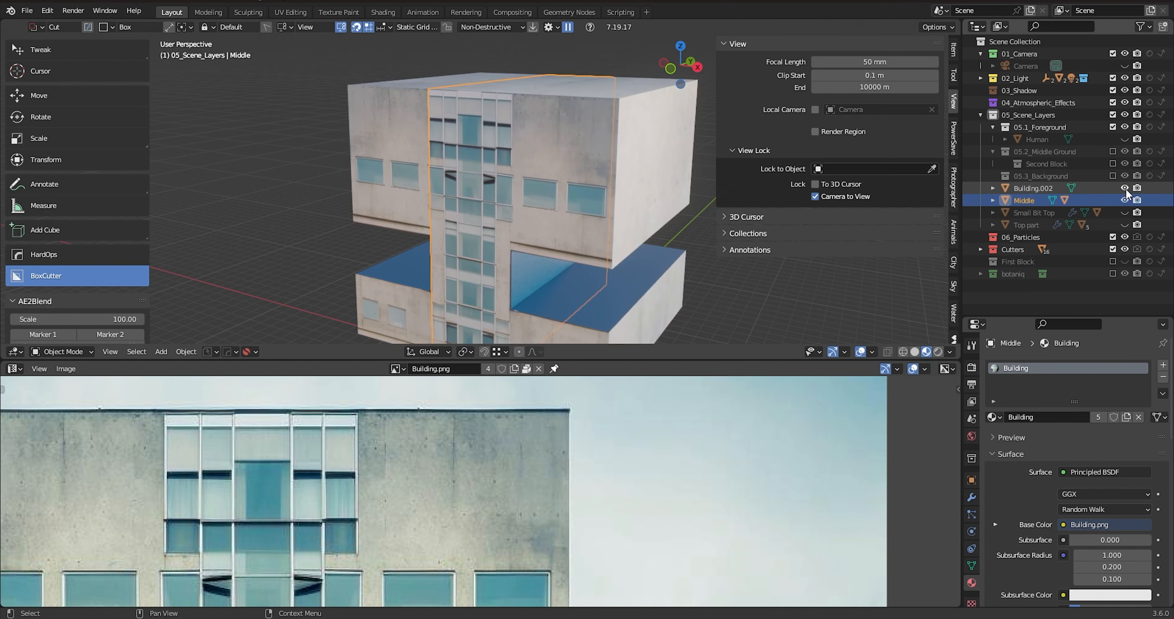
middle_drag(647, 249, 620, 224)
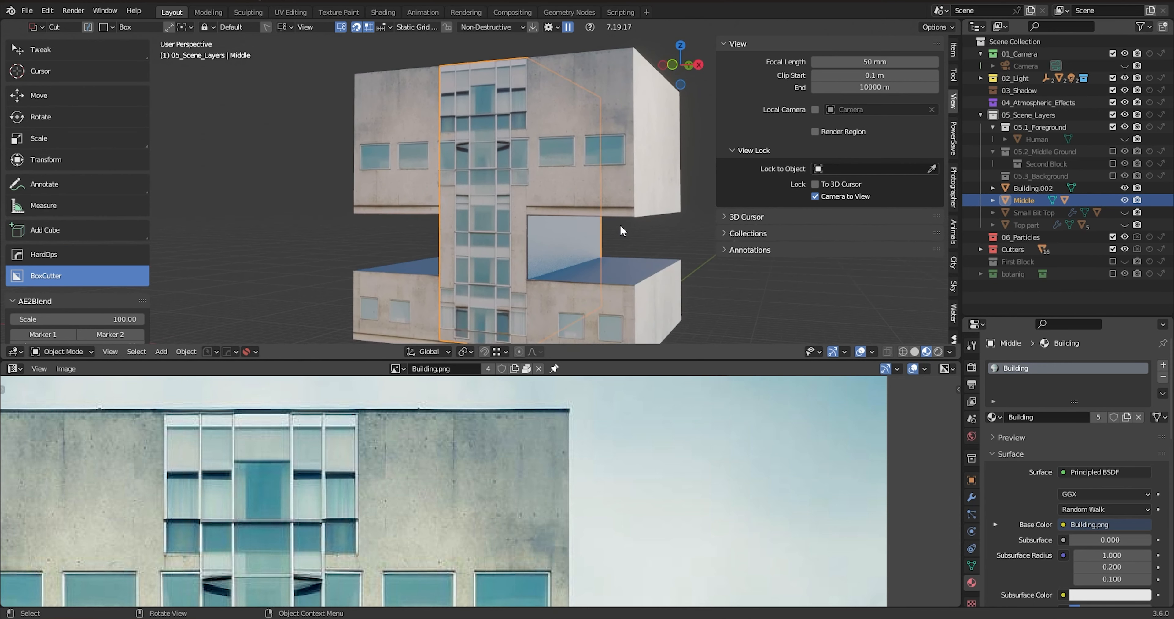
click(625, 209)
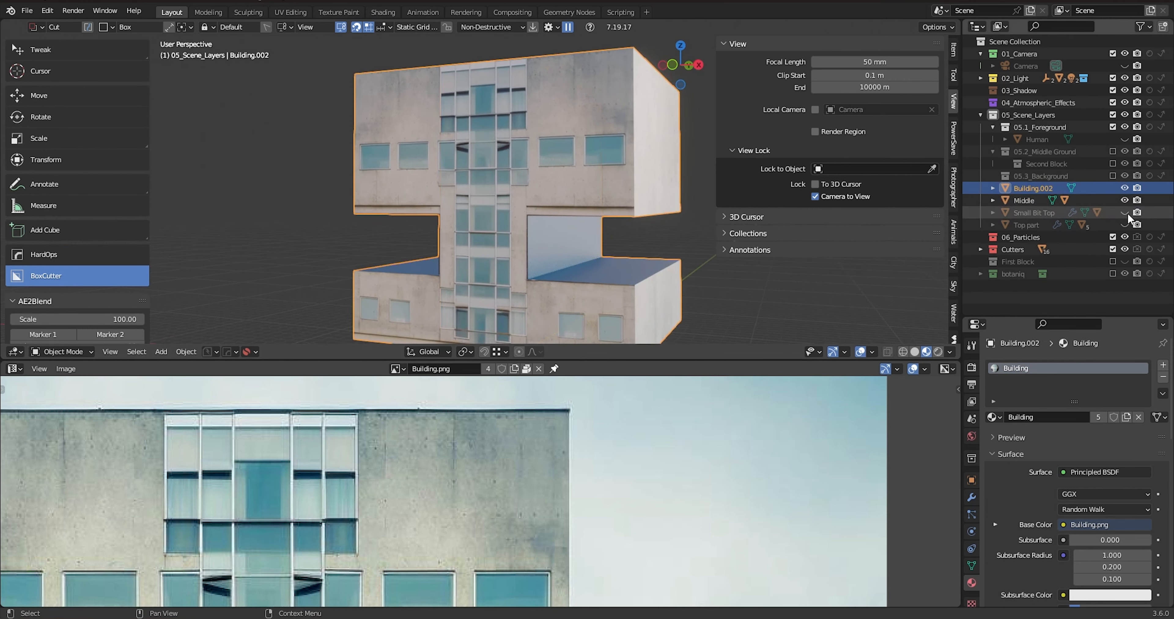
- Check Middle together with Small Bit Top and Top part with Building.002 hidden, and isolate Middle again
drag(1126, 213, 1124, 225)
click(1125, 188)
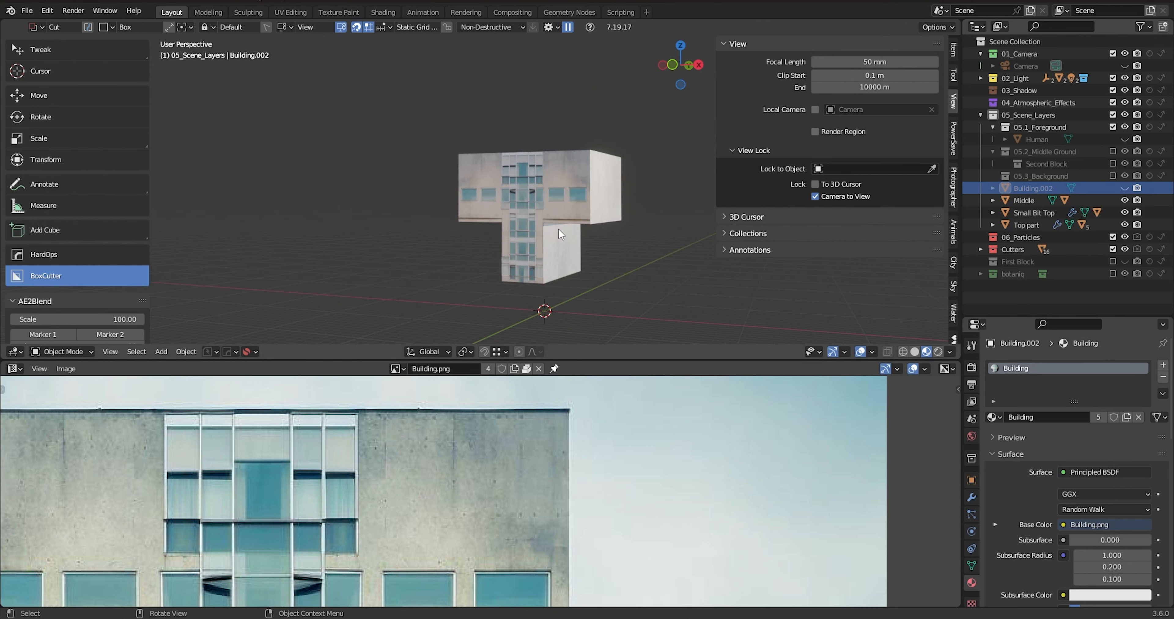
click(1115, 200)
drag(1125, 213, 1124, 225)
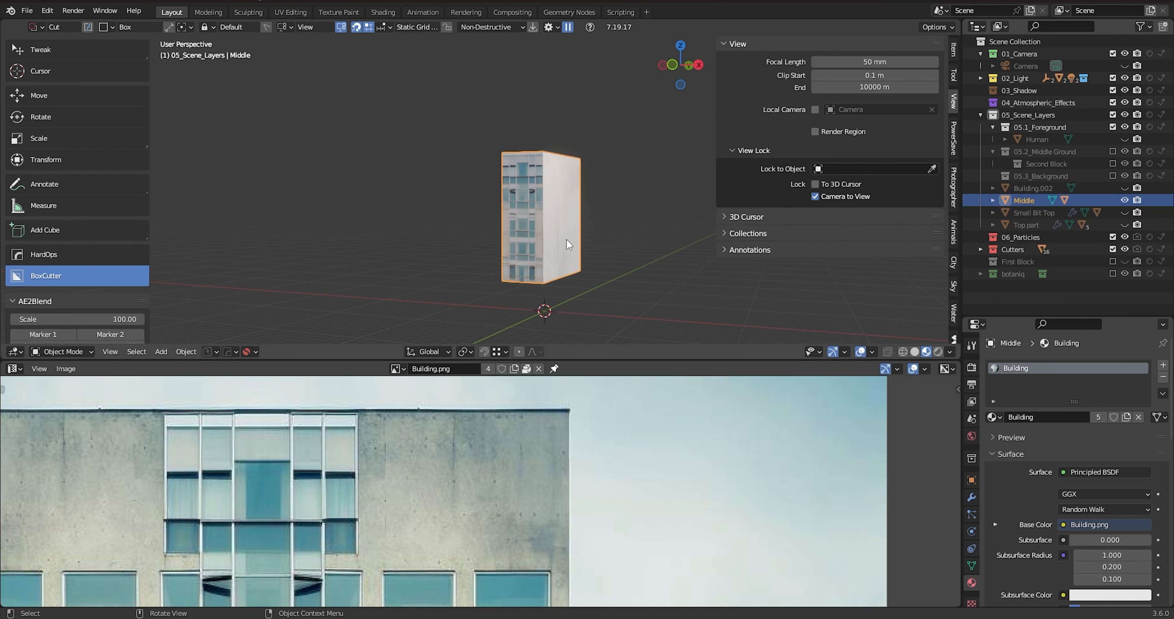
- Examine the isolated Middle column from several distances and angles
scroll(566, 242, up, 3)
scroll(556, 258, down, 8)
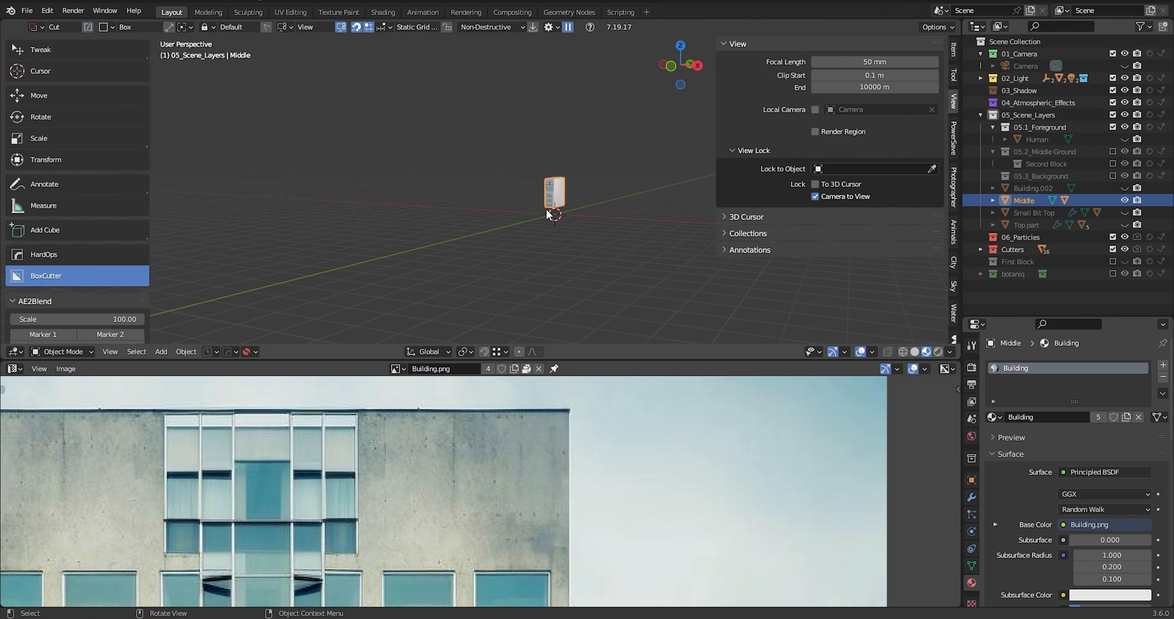
scroll(551, 195, up, 5)
scroll(550, 196, up, 3)
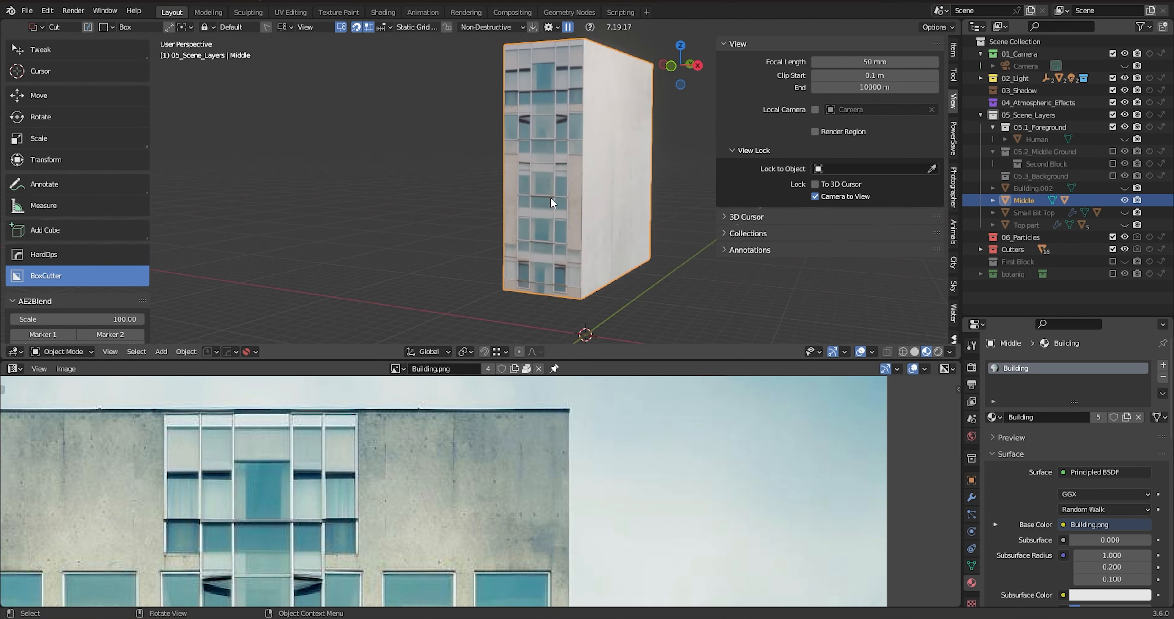
scroll(551, 197, up, 3)
scroll(551, 198, down, 5)
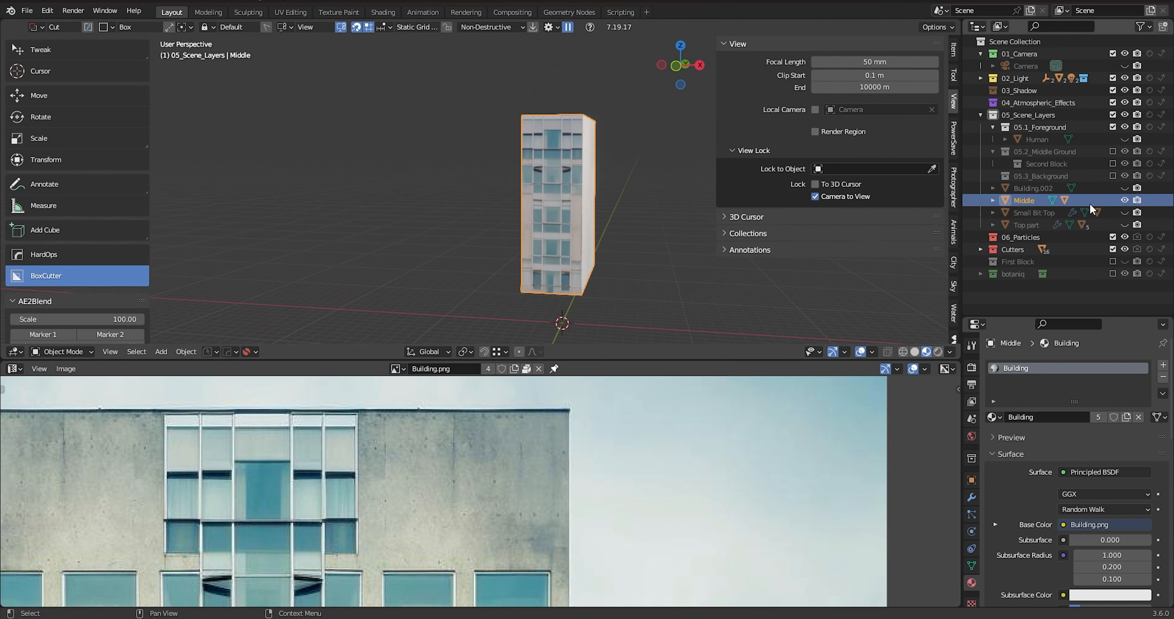
scroll(552, 173, up, 3)
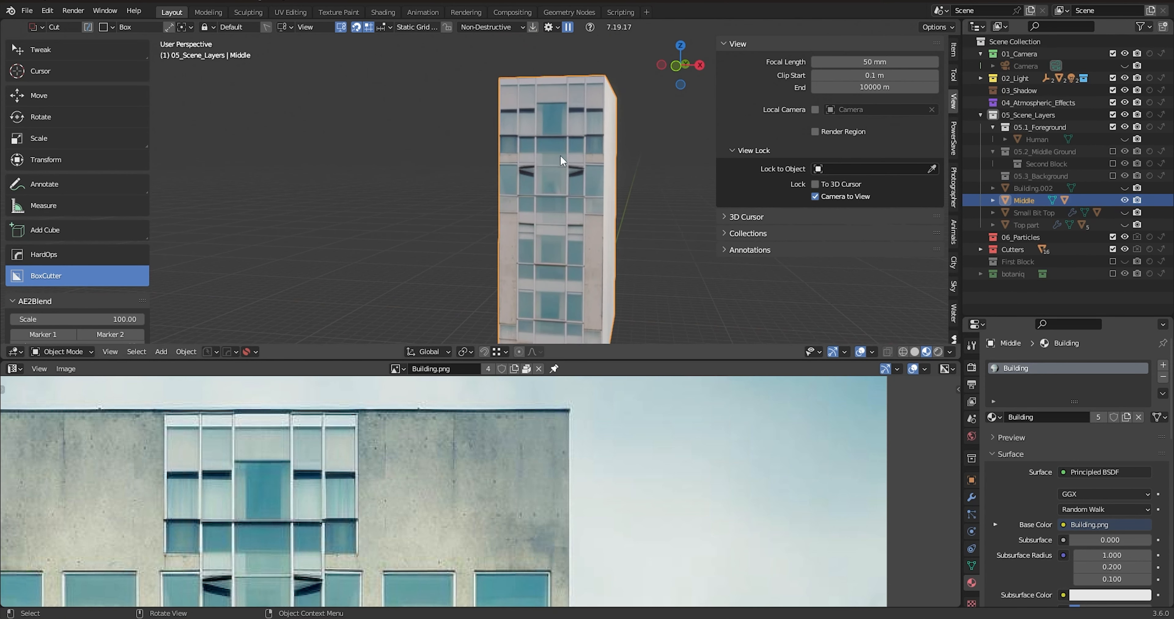
- Hide Middle, show only Top part in the scene, and select it
click(1124, 200)
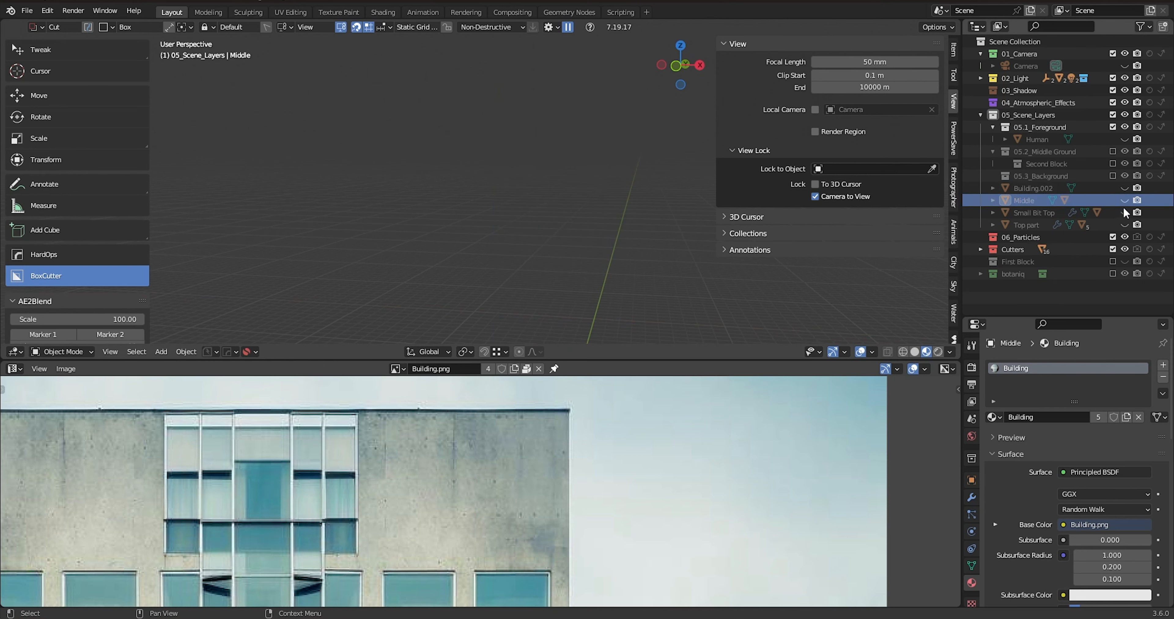
click(1124, 212)
click(1124, 212)
click(1124, 224)
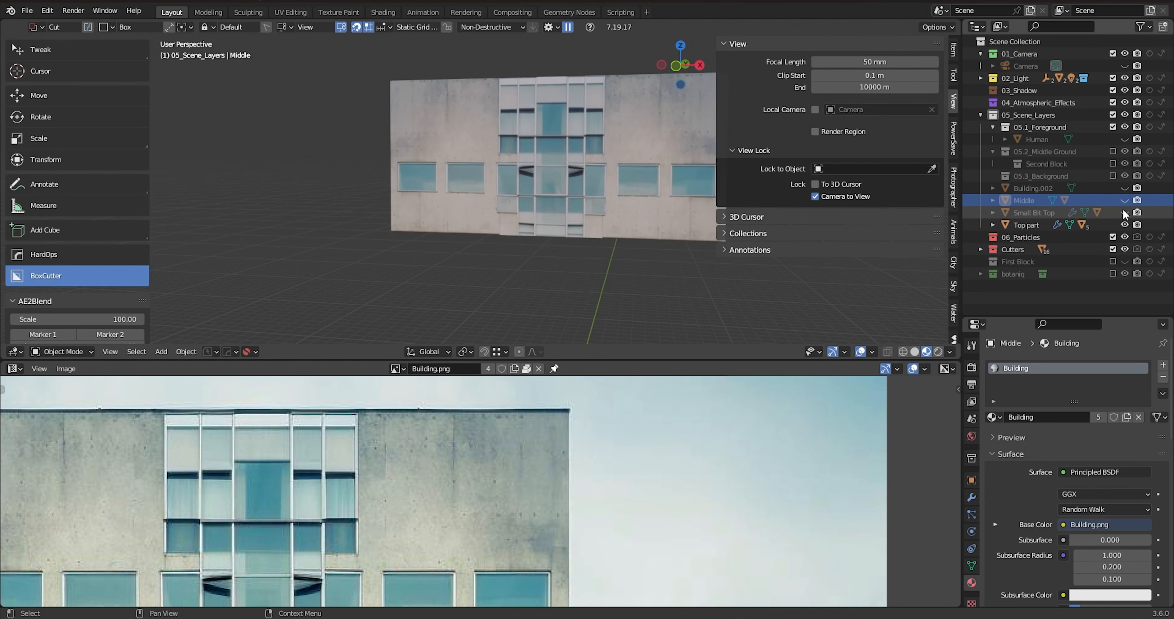
shift+middle_drag(573, 186, 527, 217)
click(496, 143)
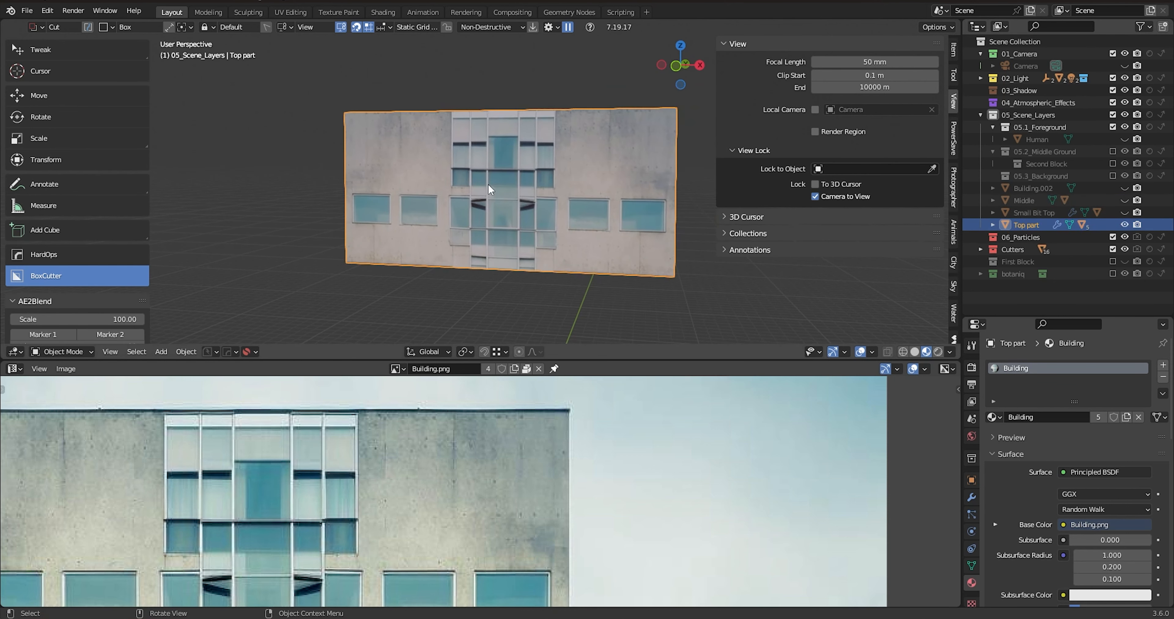
- View Top part from the front and hide the viewport's toolbar and sidebar
scroll(488, 185, up, 3)
scroll(488, 187, down, 2)
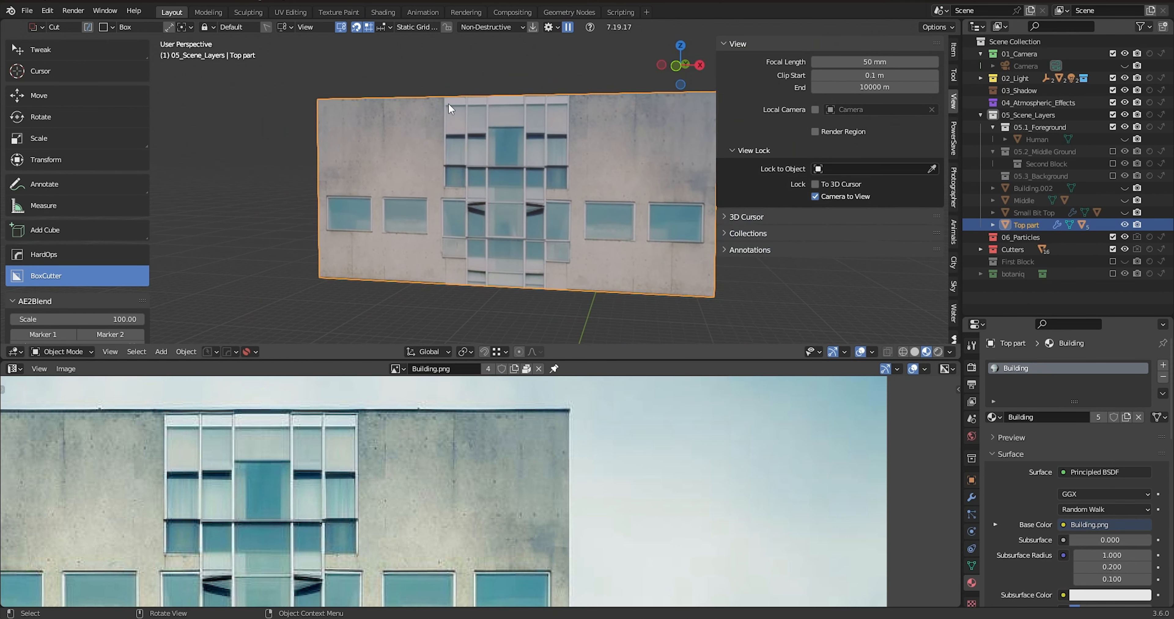
scroll(434, 234, up, 1)
key(KP_1)
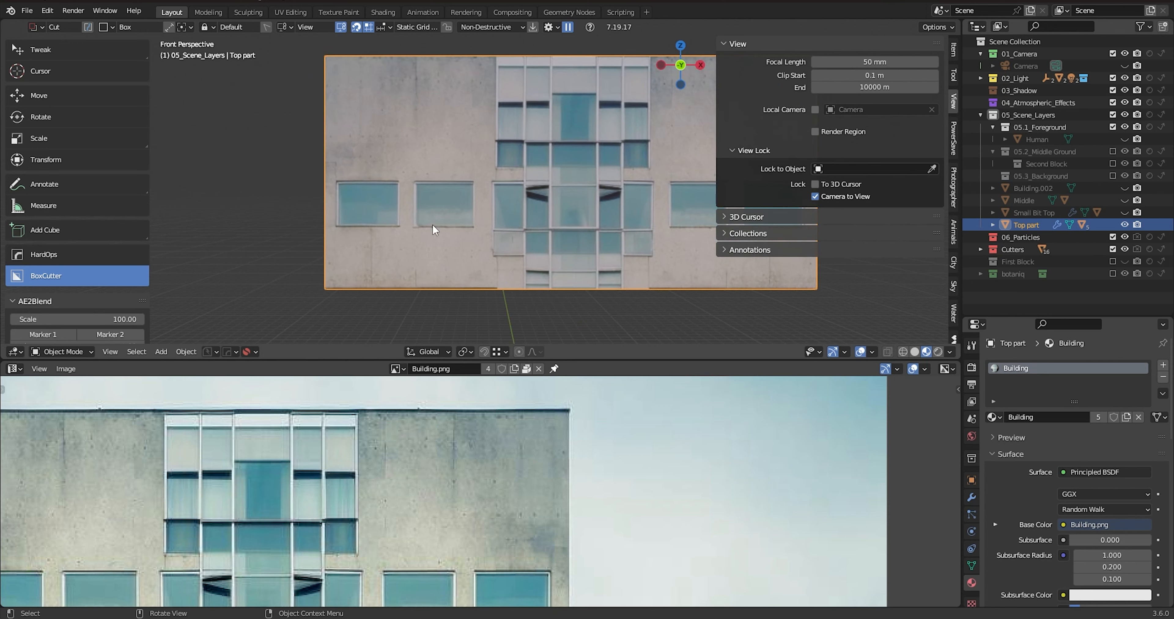
shift+middle_drag(406, 217, 267, 226)
key(t)
key(n)
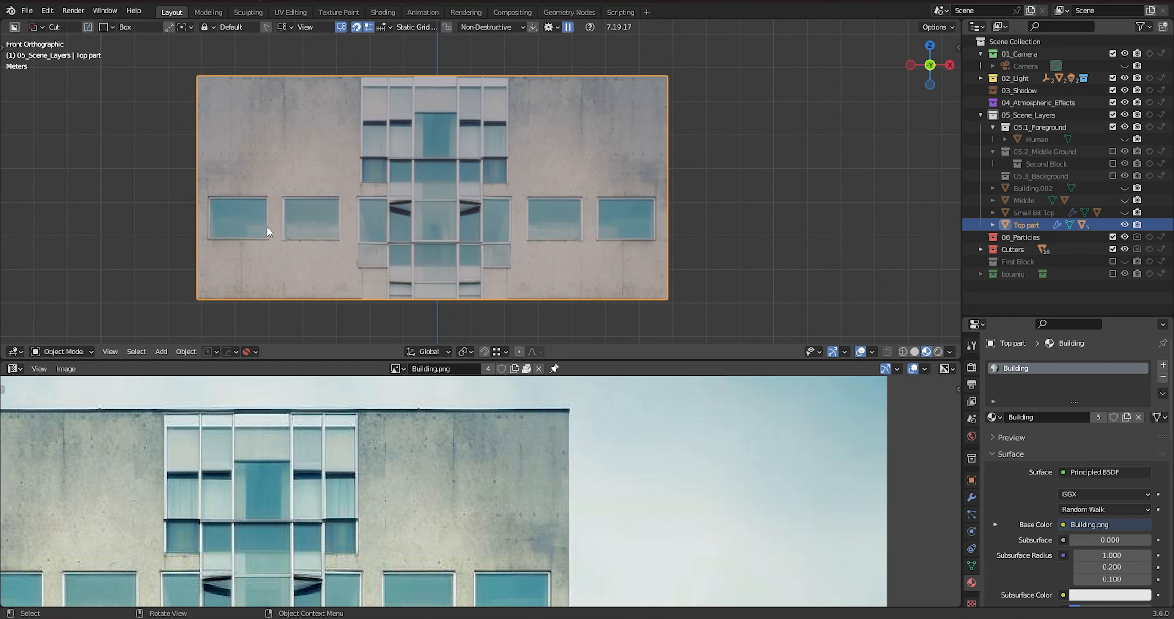
scroll(267, 226, down, 2)
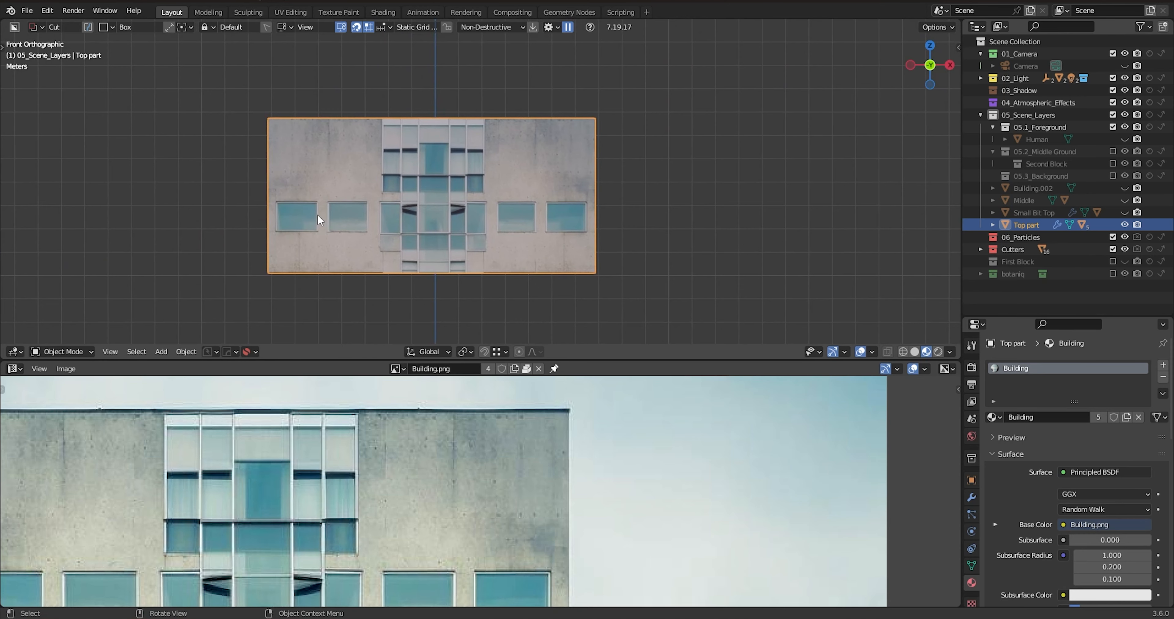
scroll(317, 214, up, 2)
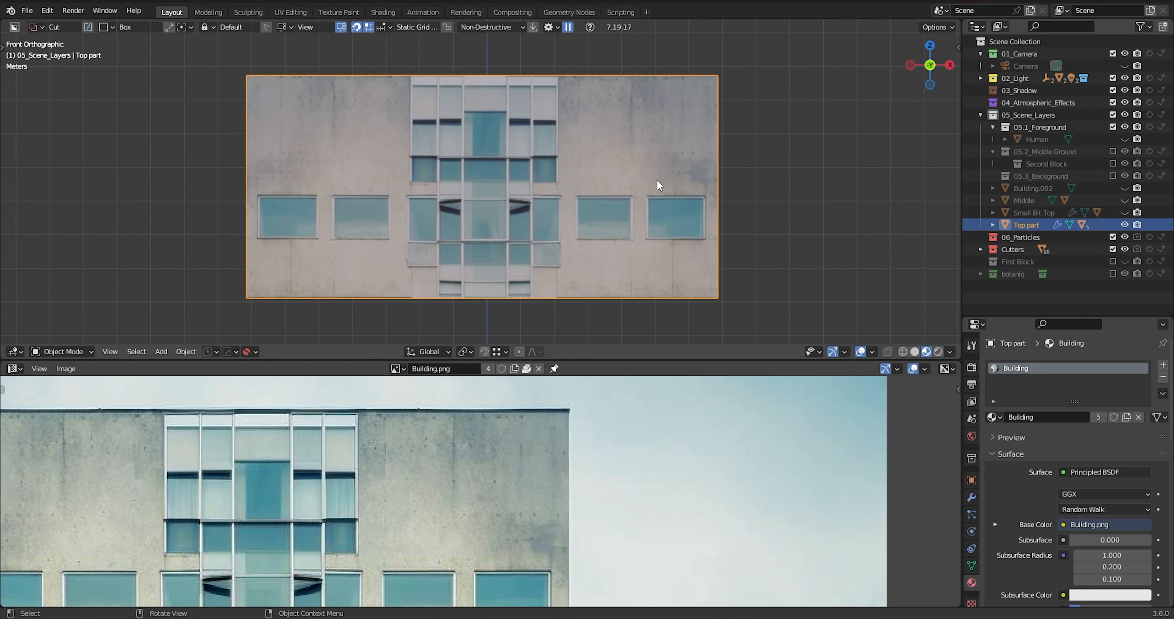
- Set BoxCutter to Knife mode and knife a box around the outer left window of Top part
key(d)
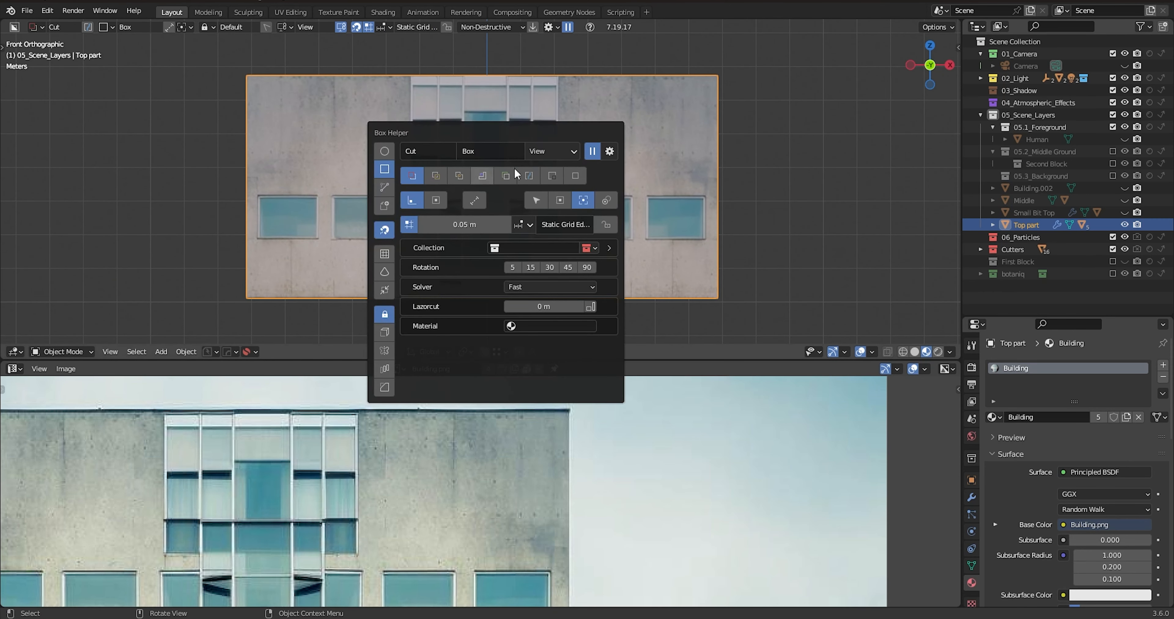
click(528, 176)
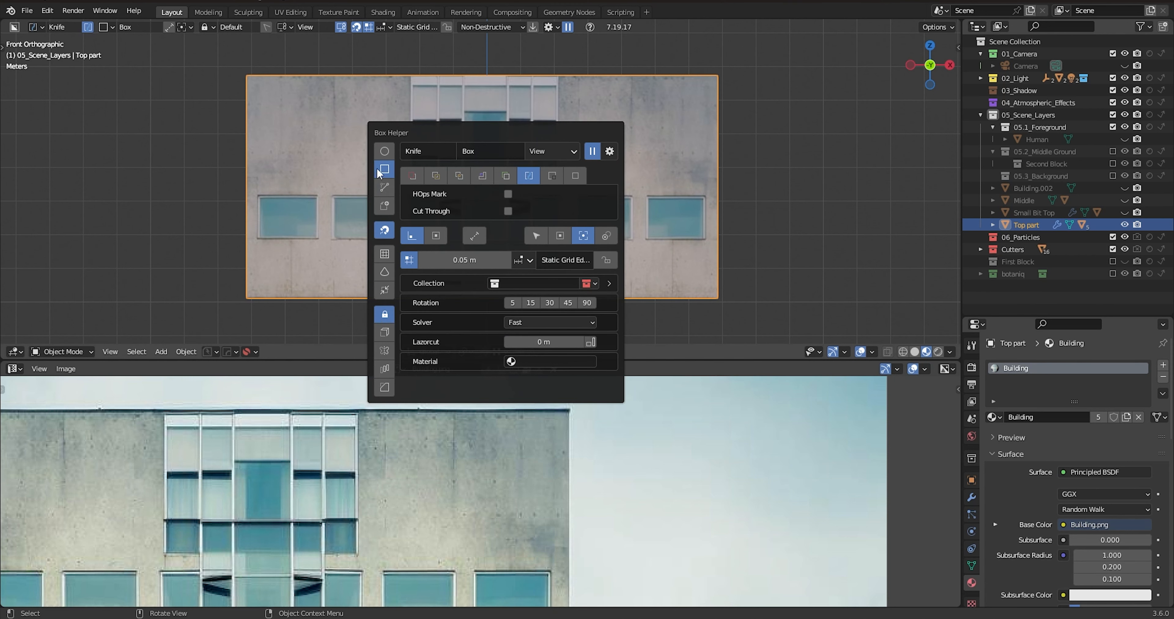
scroll(249, 190, up, 6)
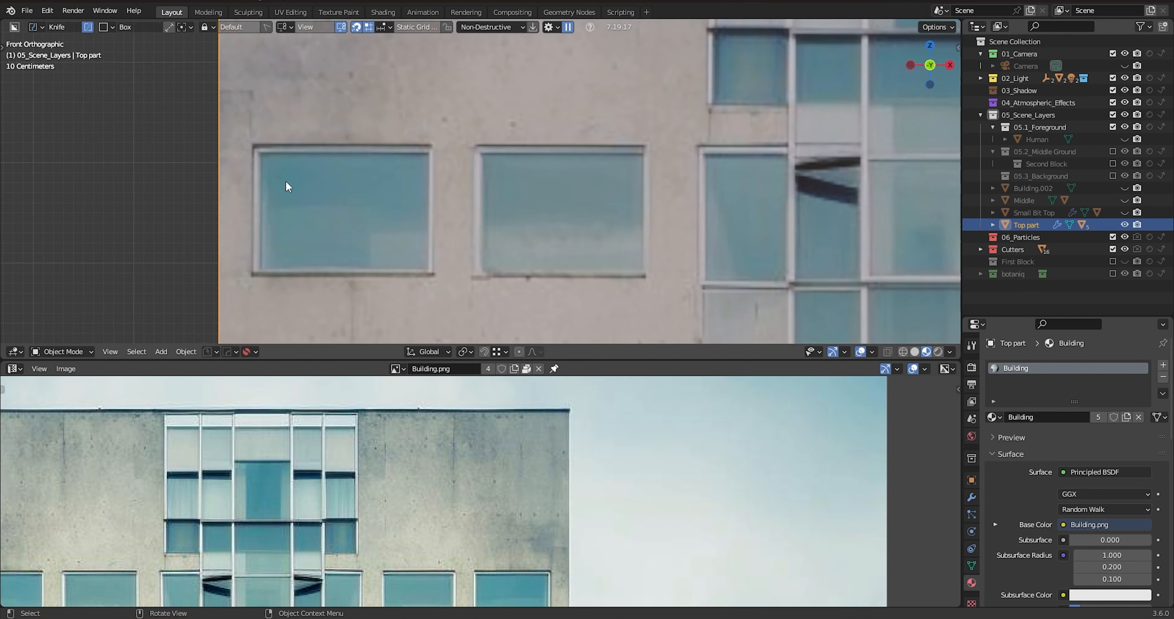
scroll(288, 187, up, 3)
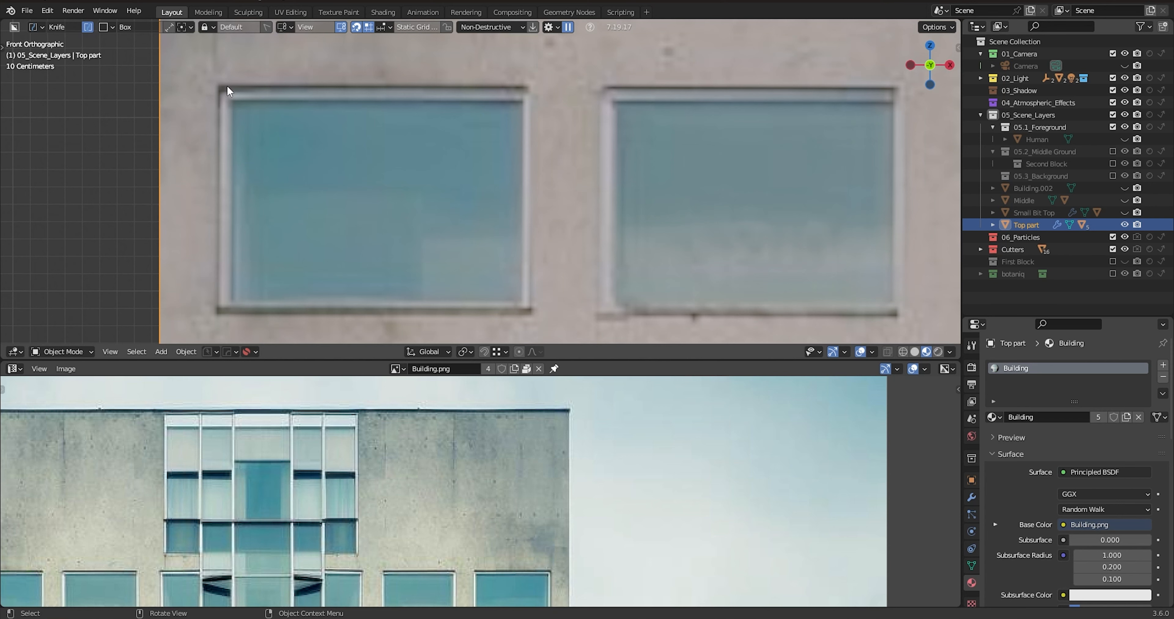
mouse_move(219, 85)
mouse_down()
mouse_move(320, 190)
mouse_move(480, 294)
mouse_move(527, 307)
mouse_up()
- Knife a box about 1.73 by 1.31 m around the second window from the left on Top part
shift+middle_drag(721, 197, 509, 199)
drag(395, 95, 577, 261)
right_click(577, 260)
mouse_move(390, 89)
mouse_down()
mouse_move(437, 150)
mouse_move(688, 315)
mouse_up()
scroll(698, 292, down, 3)
shift+middle_drag(803, 262, 557, 190)
scroll(710, 172, down, 2)
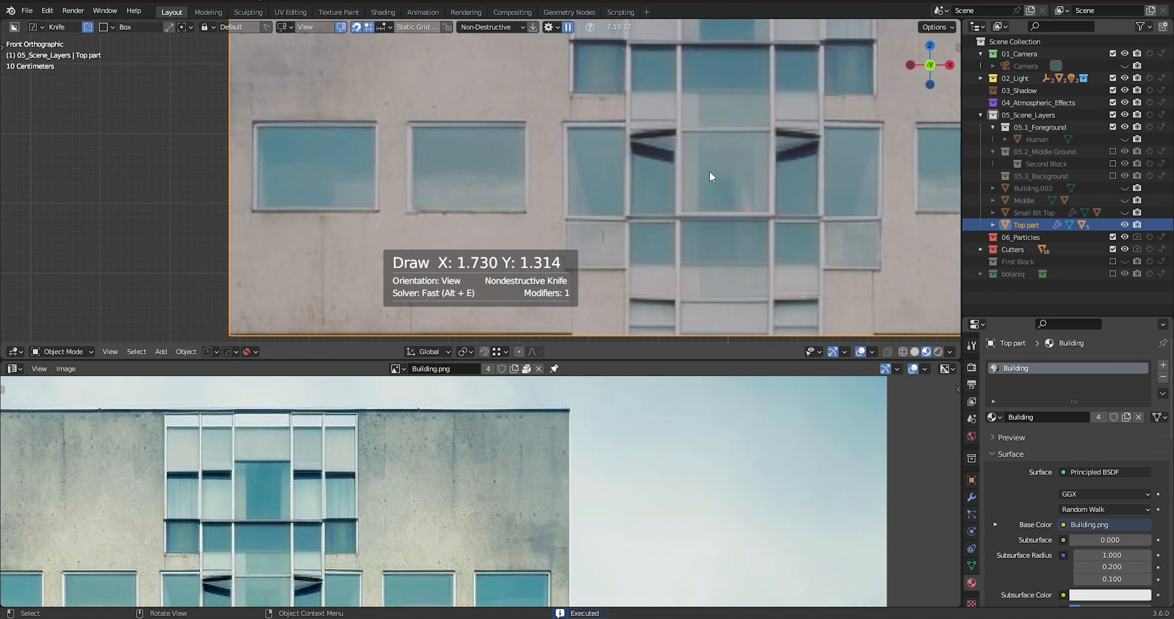
shift+middle_drag(770, 203, 199, 178)
scroll(322, 150, up, 1)
shift+middle_drag(361, 128, 333, 174)
scroll(333, 174, up, 2)
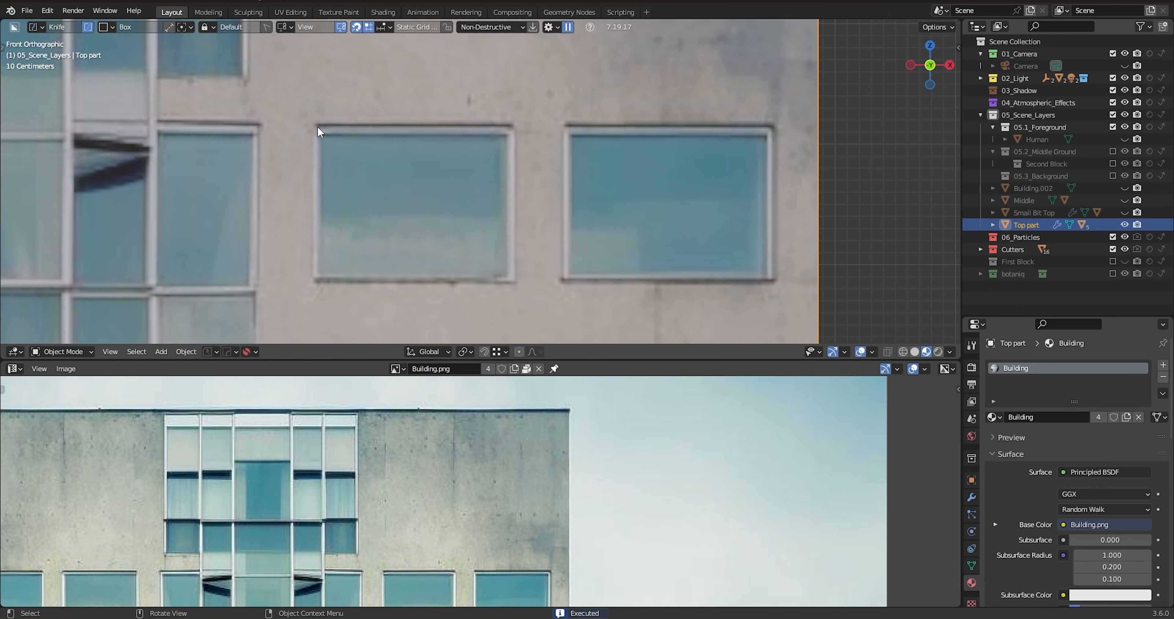
drag(316, 124, 489, 264)
key(Escape)
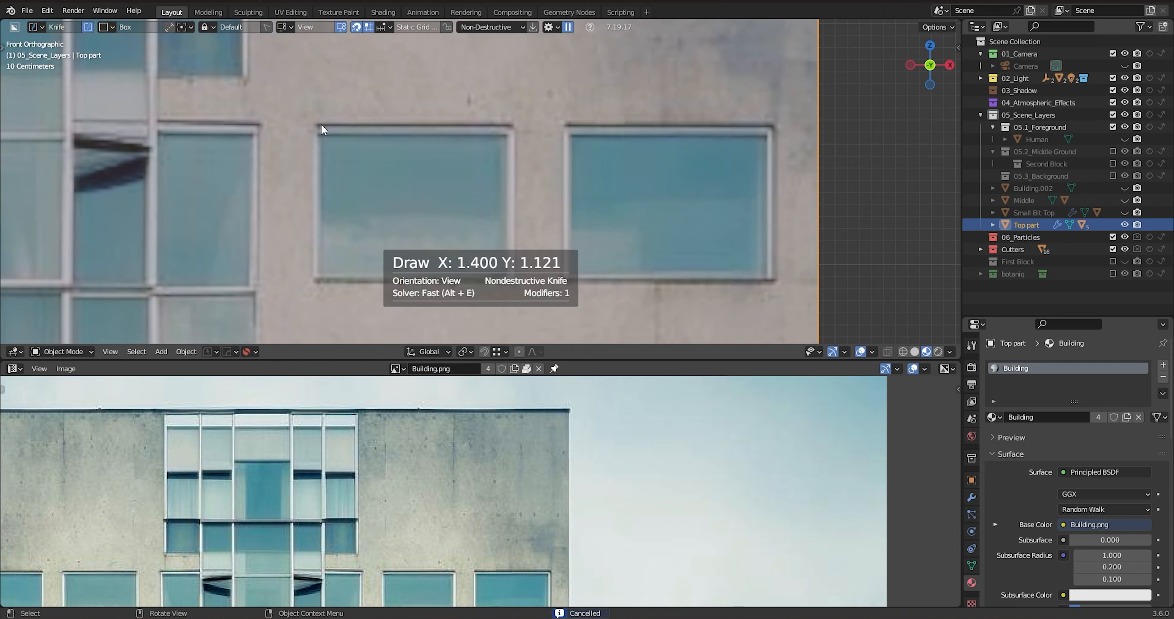
drag(316, 126, 519, 286)
key(Escape)
- Knife boxes around the two right-hand windows of Top part, the outer one about 1.76 by 1.30 m
mouse_move(320, 131)
mouse_down()
mouse_move(410, 220)
mouse_move(513, 283)
mouse_up()
mouse_move(564, 124)
mouse_down()
mouse_move(683, 241)
mouse_move(774, 281)
mouse_up()
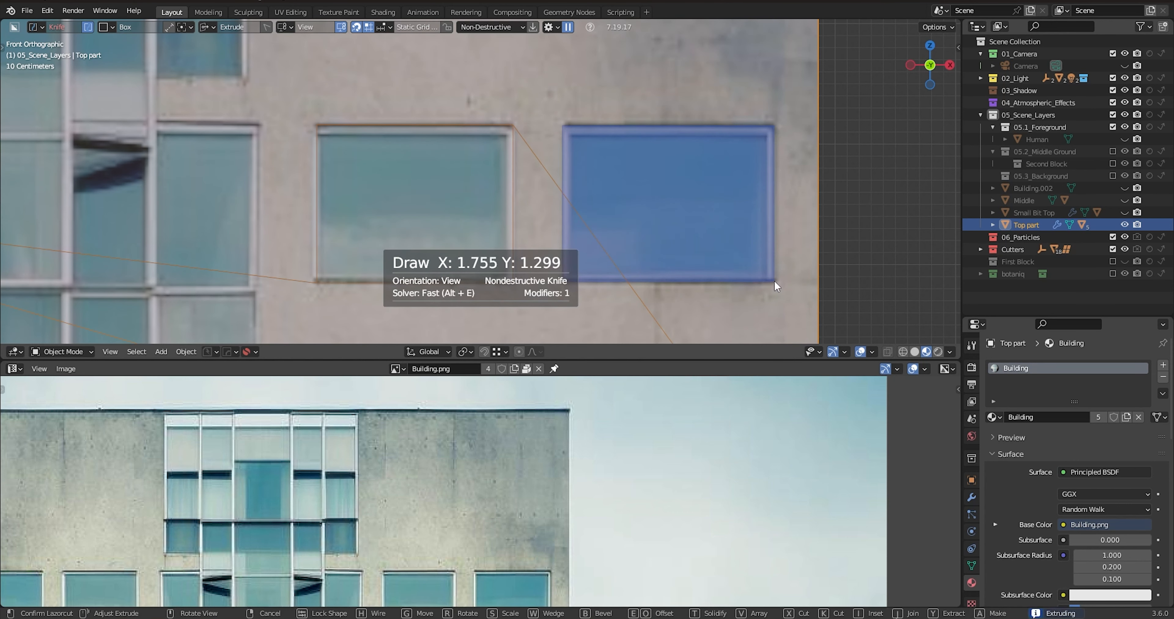
scroll(546, 163, down, 6)
shift+middle_drag(536, 146, 566, 132)
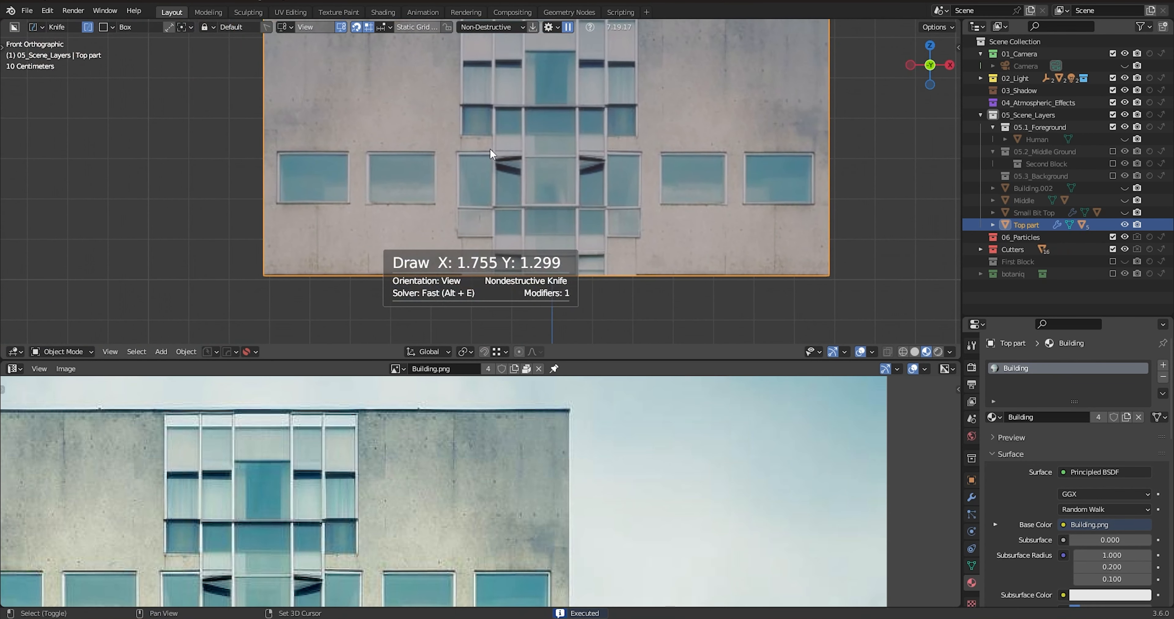
- Edit Top part's mesh and dissolve the diagonal edge crossing the second window from the left
key(Tab)
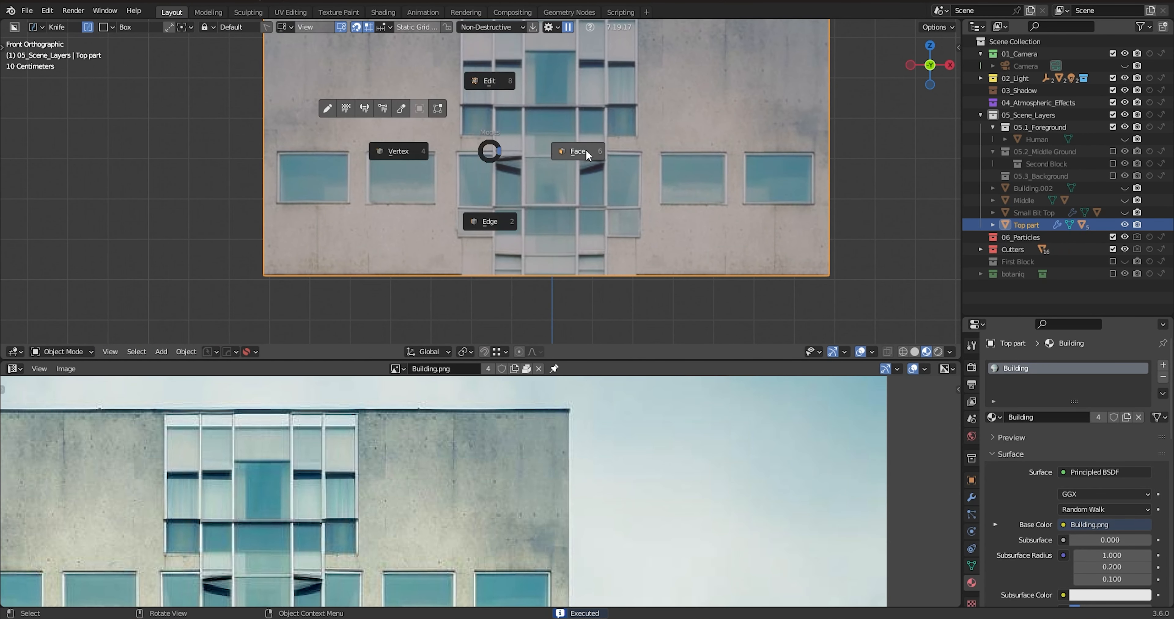
click(577, 151)
scroll(418, 206, up, 4)
scroll(418, 206, down, 1)
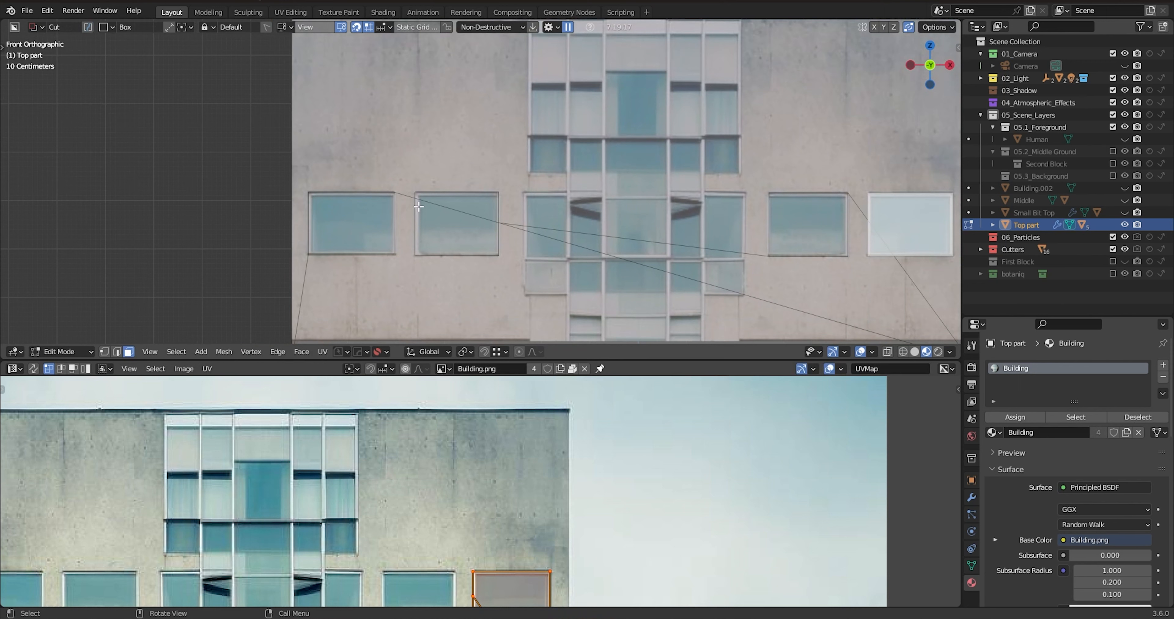
scroll(418, 206, up, 4)
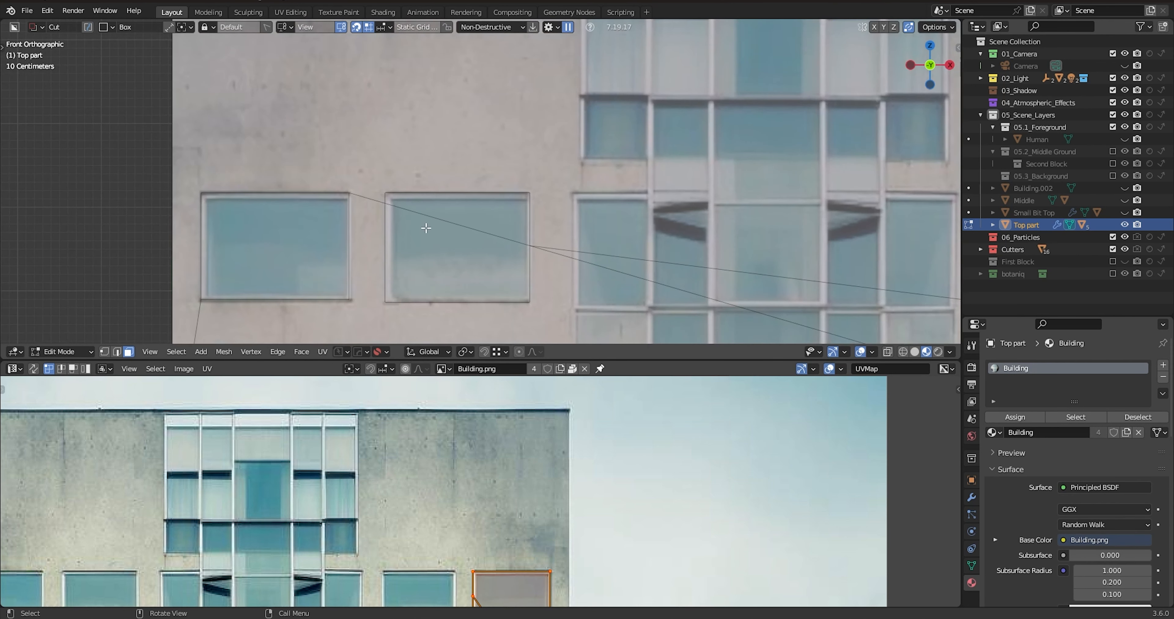
key(Tab)
click(474, 290)
click(509, 220)
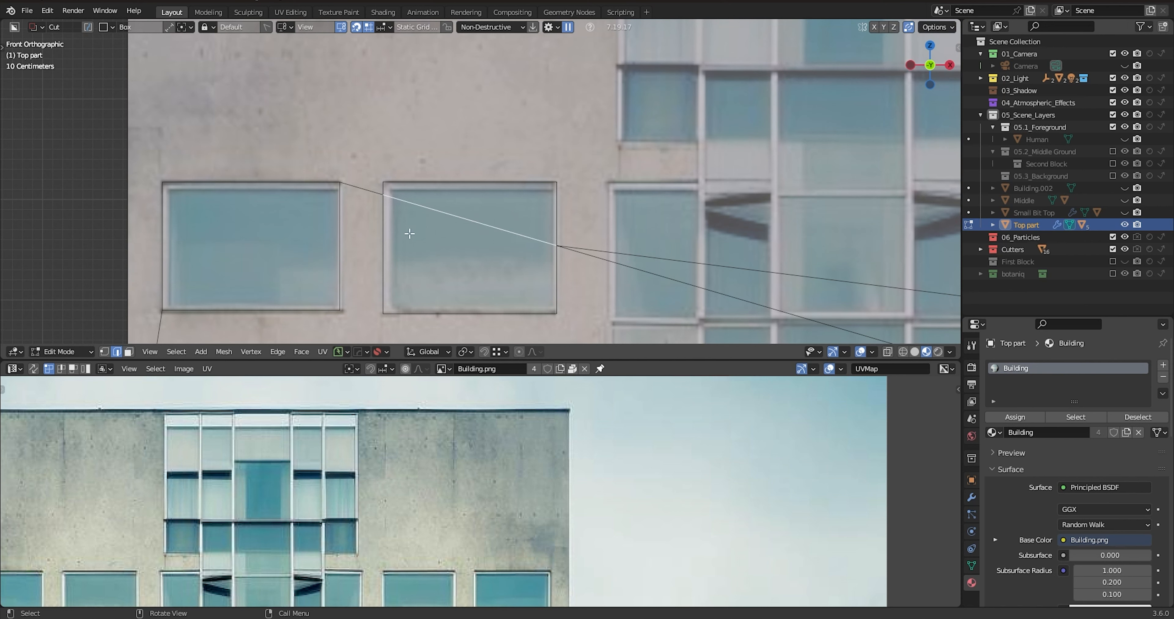
key(x)
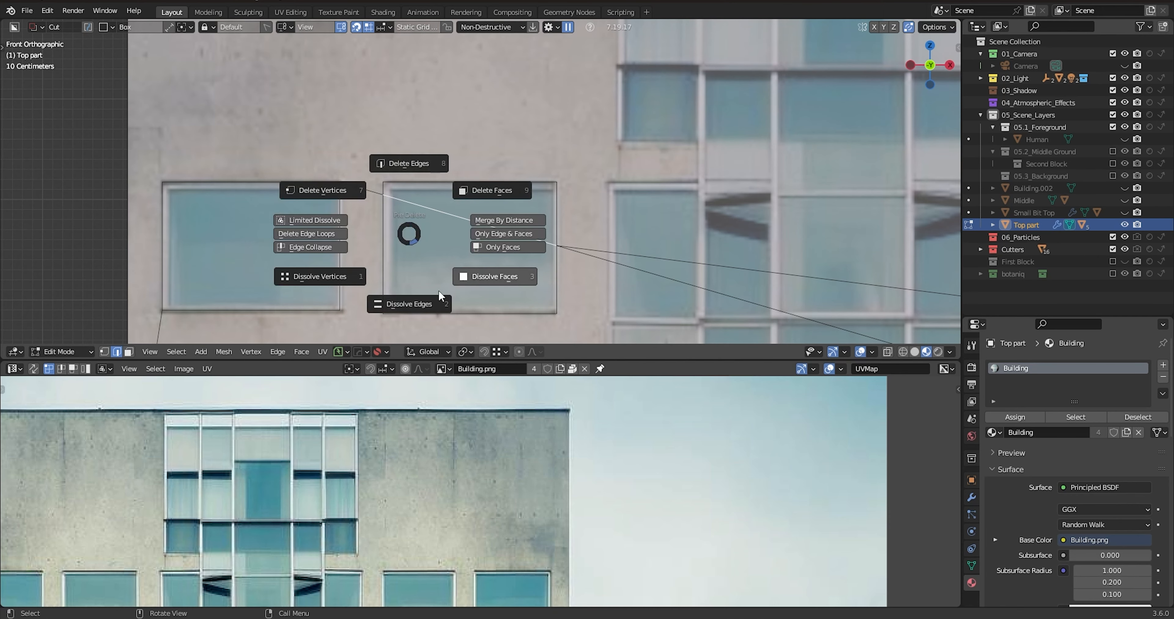
click(409, 304)
- Dissolve the diagonal edge crossing the outer right window of Top part
scroll(502, 243, down, 2)
scroll(504, 241, up, 1)
shift+middle_drag(506, 241, 185, 195)
shift+middle_drag(844, 197, 747, 205)
scroll(668, 223, up, 3)
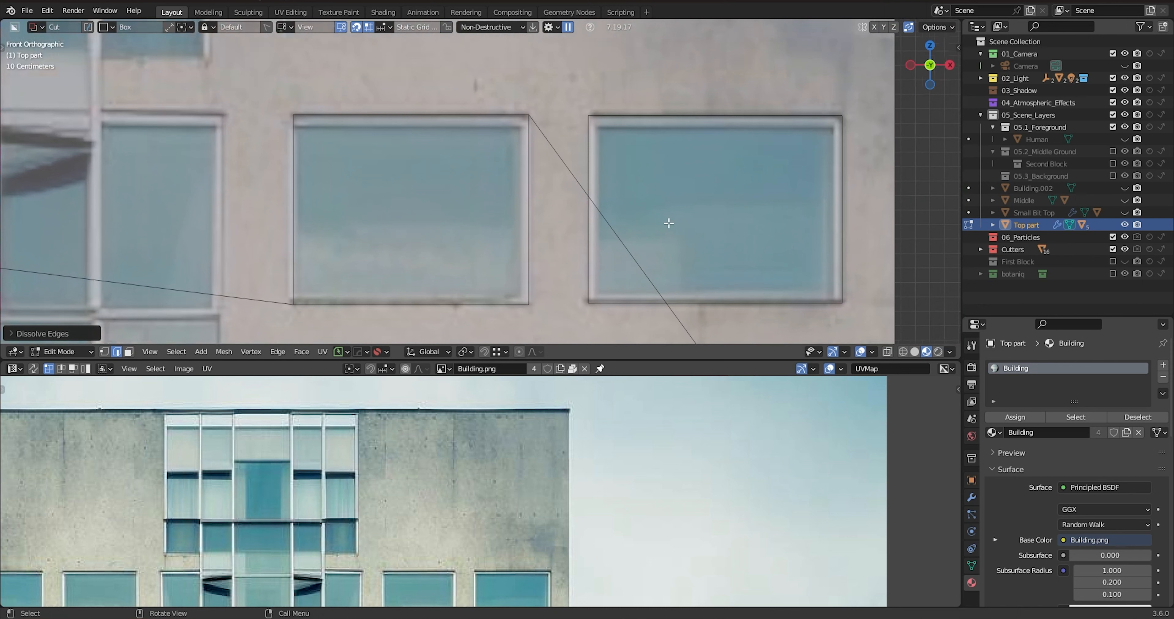
key(x)
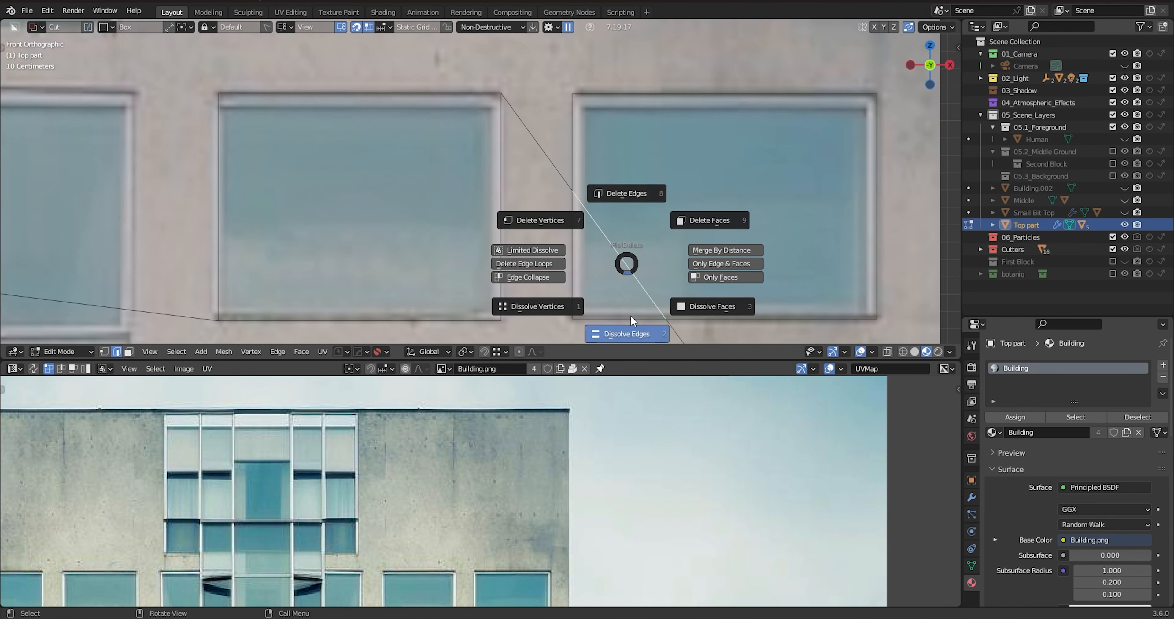
click(627, 268)
- Check the remaining diagonal edges around the window cuts, picking the ones beside and below the outer right window
scroll(631, 270, down, 5)
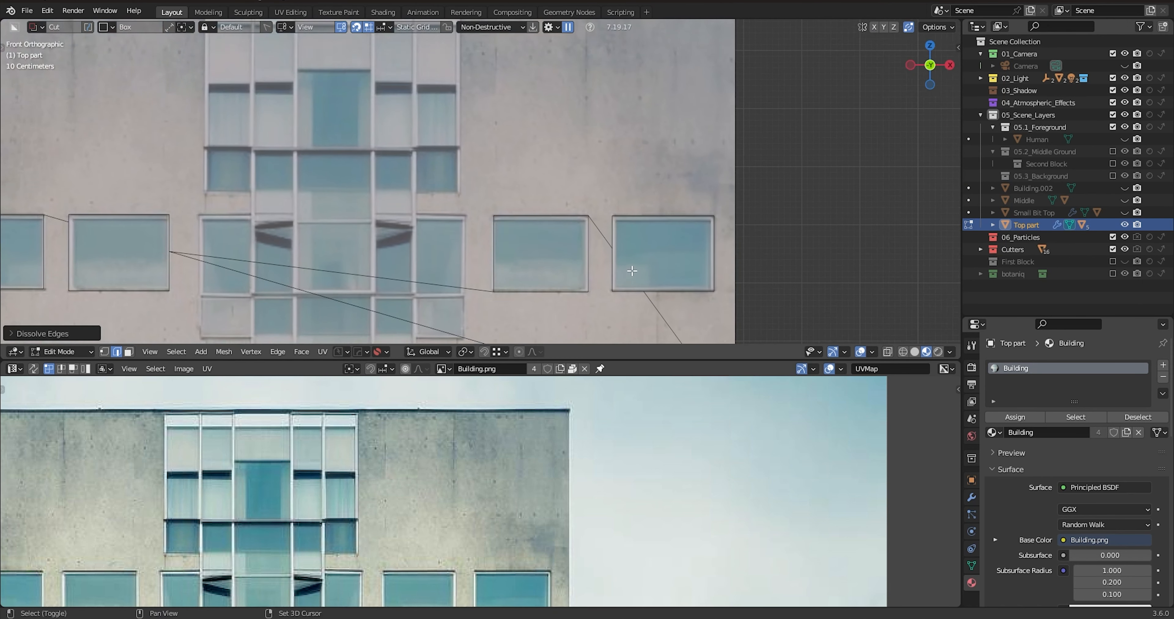
shift+middle_drag(633, 271, 673, 230)
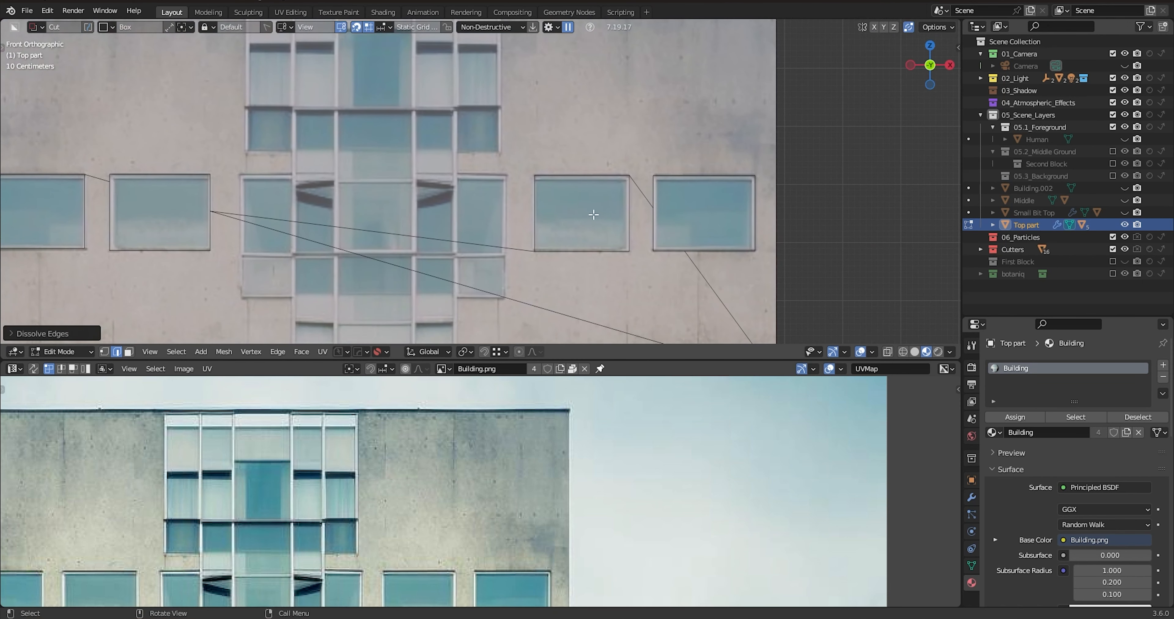
scroll(594, 222, down, 3)
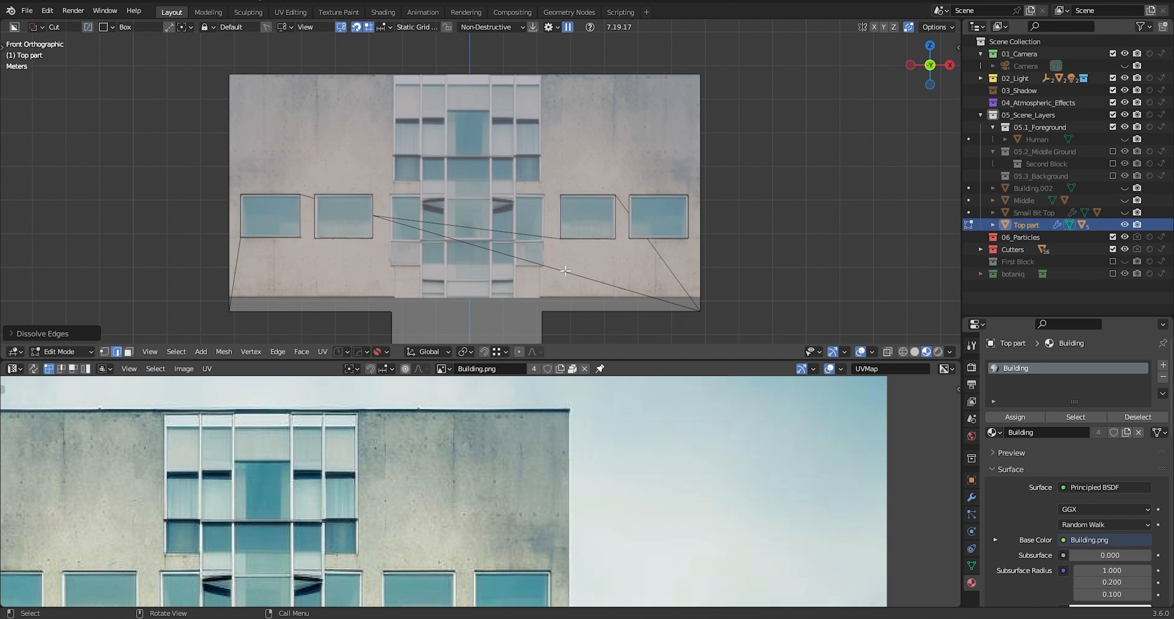
click(582, 277)
click(624, 213)
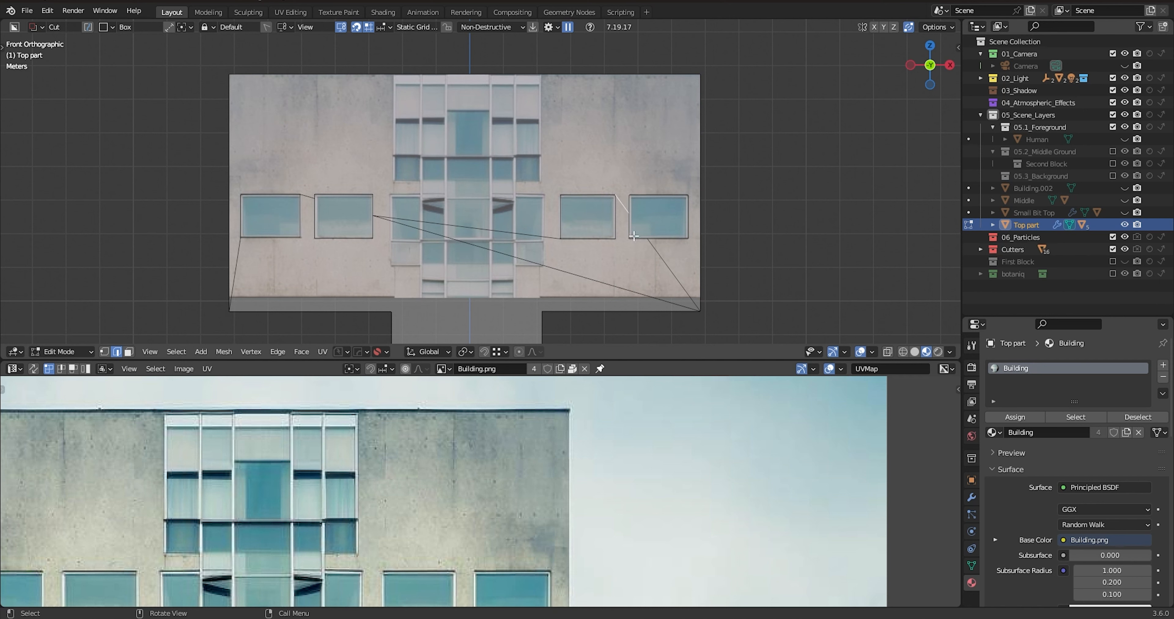
click(662, 261)
scroll(463, 215, up, 1)
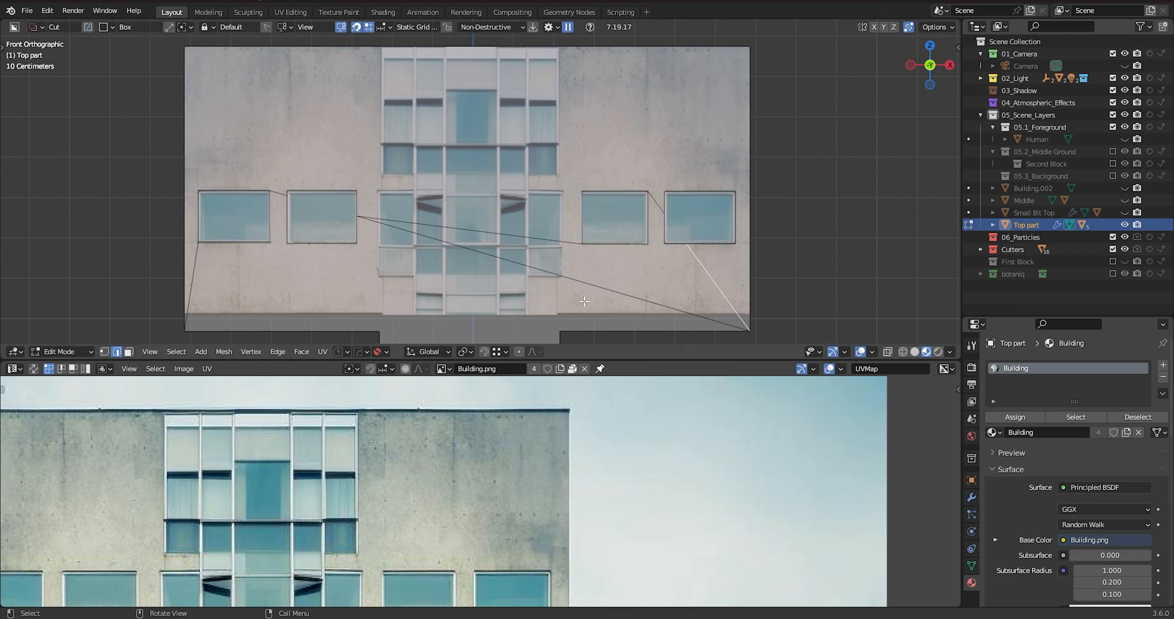
- Select the four window faces on Top part's front wall in face selection mode
key(Tab)
click(306, 229)
click(256, 226)
shift+click(320, 229)
shift+click(600, 218)
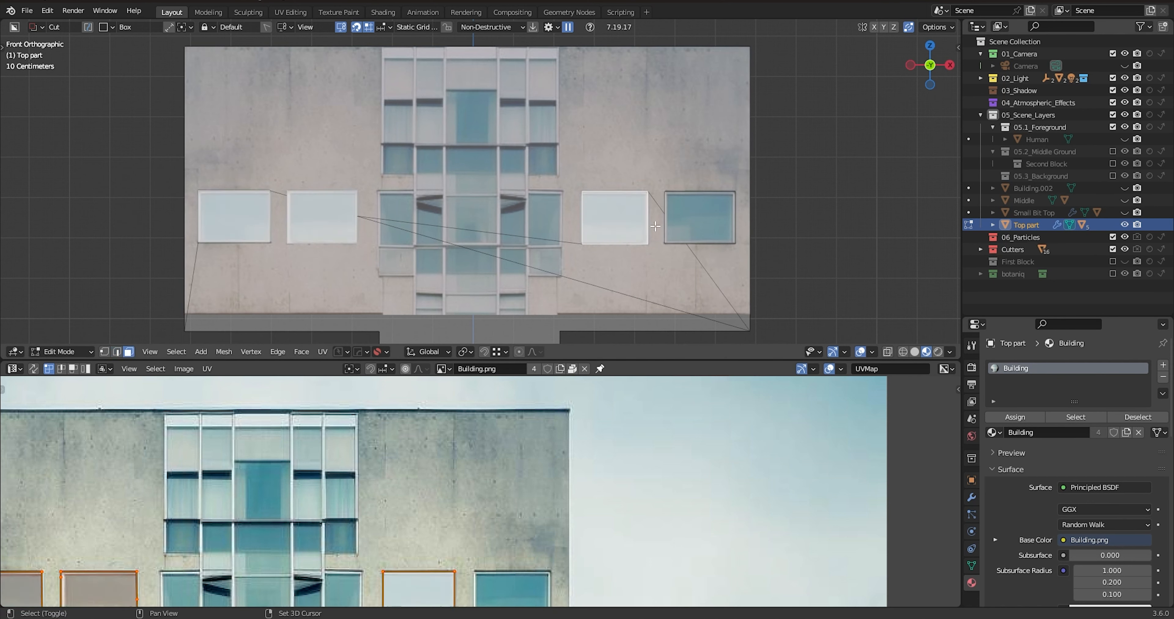
shift+click(720, 221)
- Inset the four window faces of Top part by about 0.09 m
key(i)
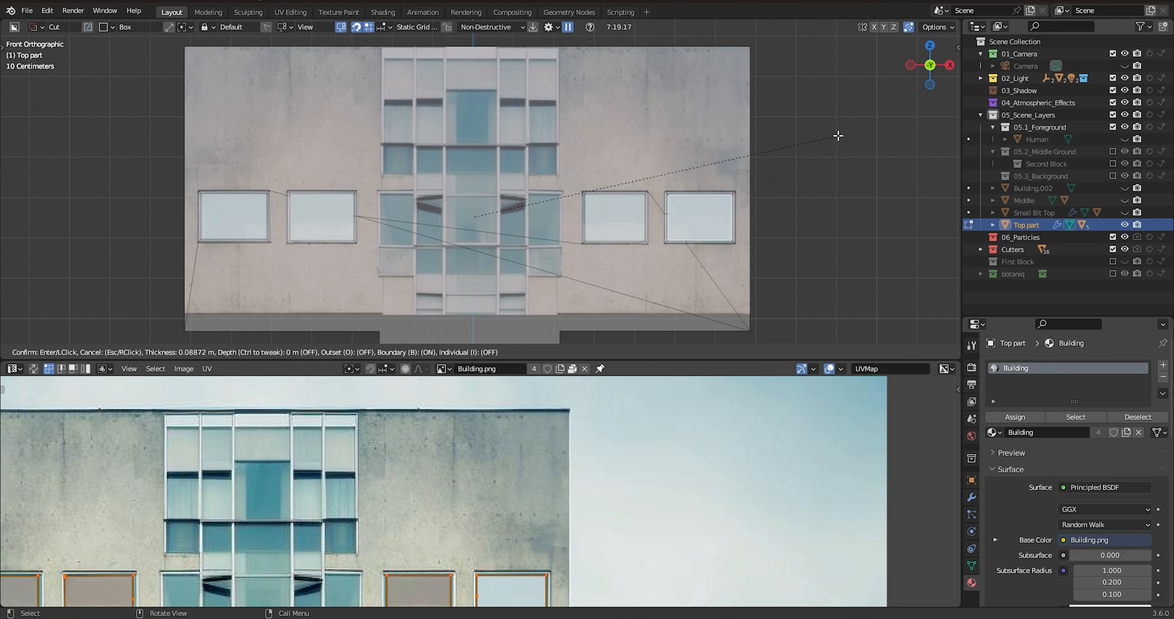
click(839, 136)
middle_drag(553, 233, 515, 238)
scroll(590, 191, up, 3)
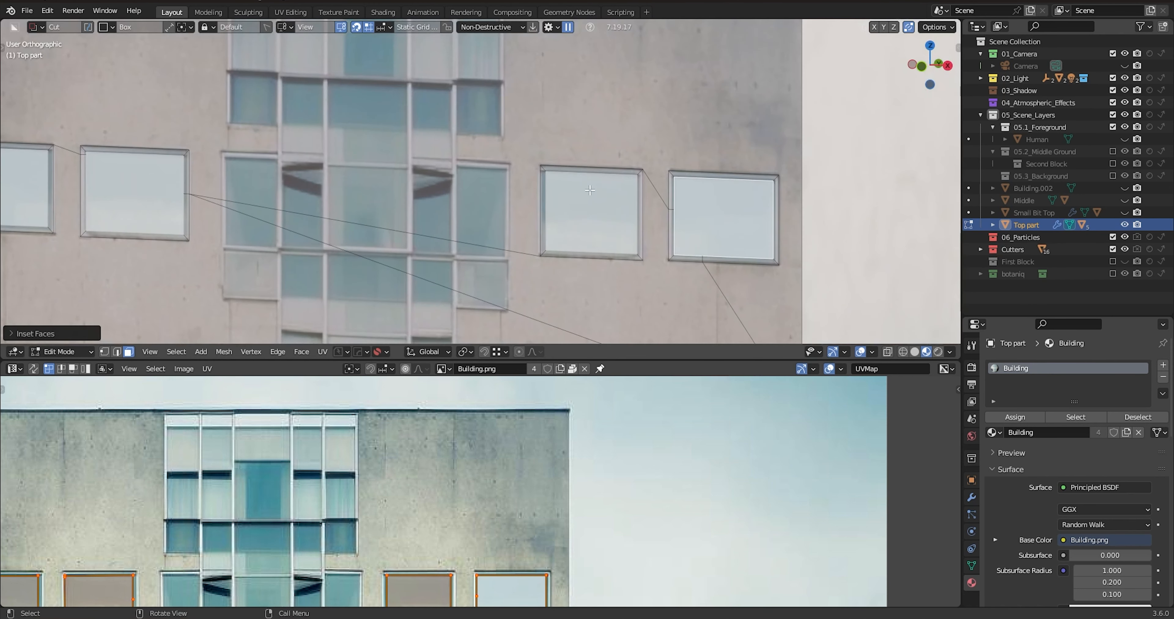
- Select the frame rings around all four windows and extrude them along Y by about 0.14 m
click(594, 173)
alt+click(582, 175)
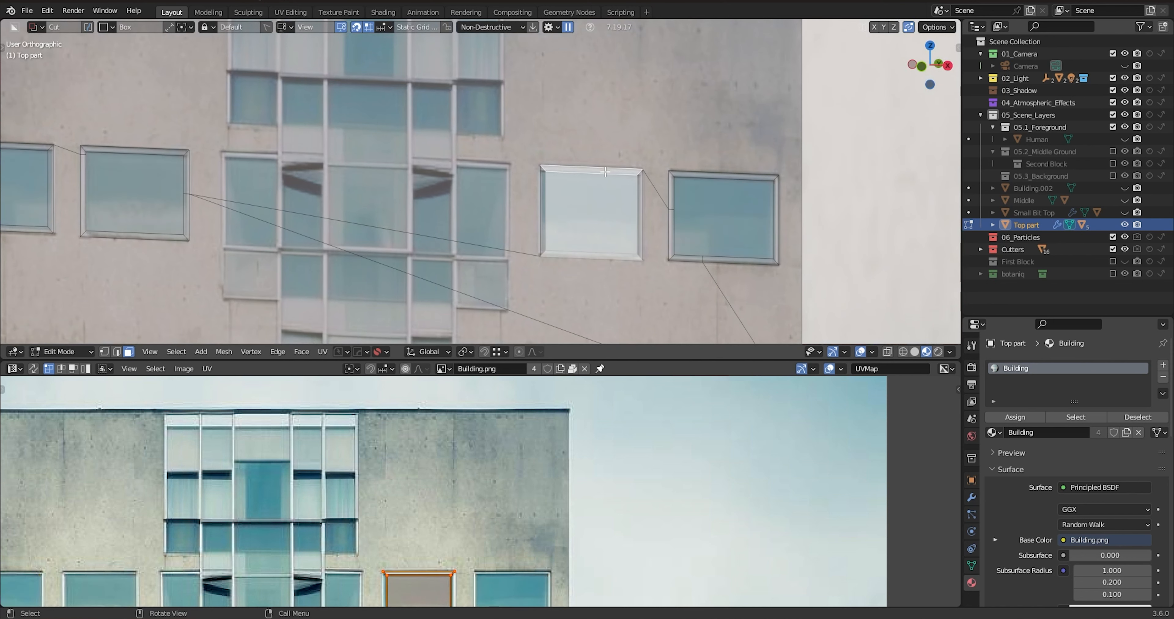
key(ctrl+z)
alt+click(543, 173)
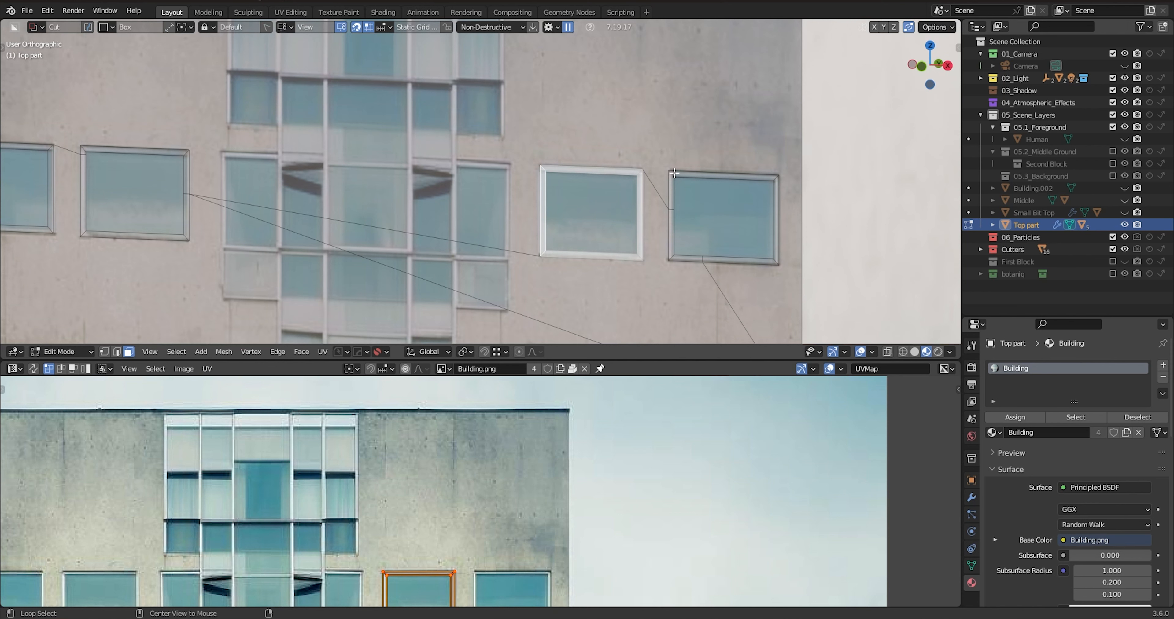
key(alt+shift)
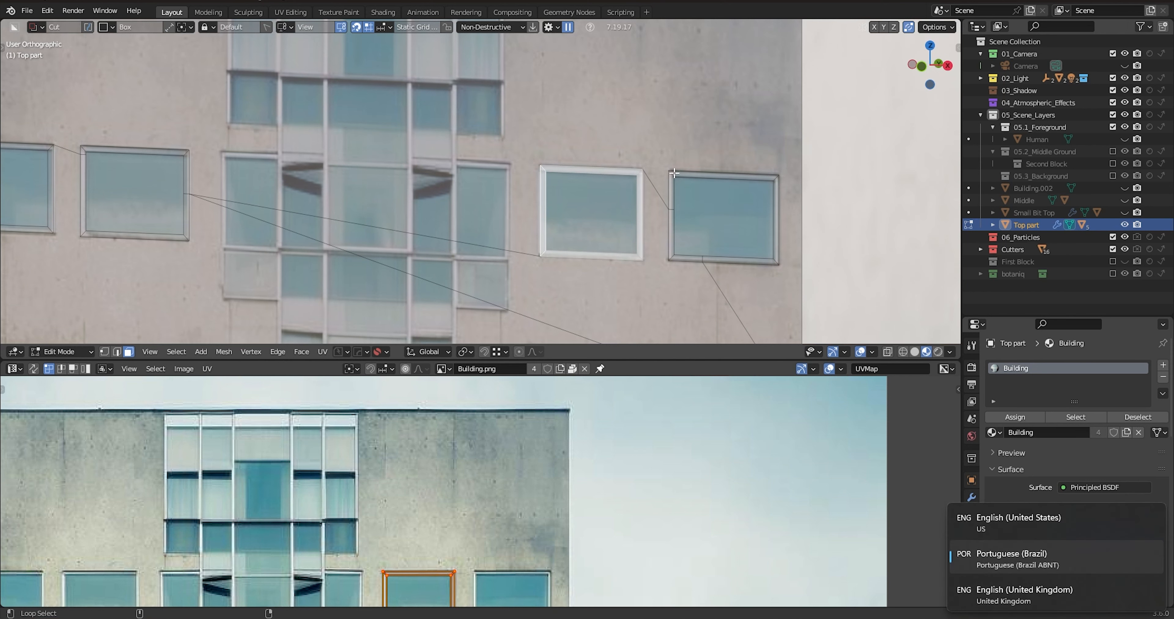
alt+shift+click(671, 175)
shift+middle_drag(360, 185, 640, 194)
scroll(488, 178, up, 6)
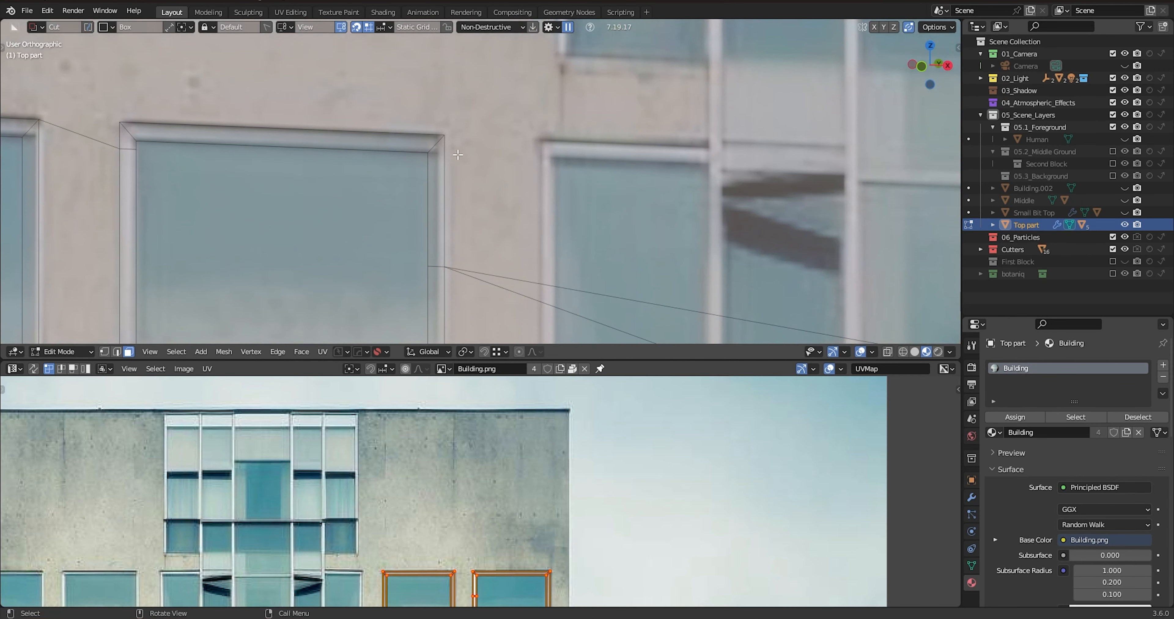
alt+shift+click(265, 182)
scroll(265, 182, down, 5)
shift+middle_drag(280, 191, 451, 244)
scroll(481, 172, up, 5)
alt+shift+click(474, 167)
scroll(474, 167, down, 6)
shift+middle_drag(635, 182, 557, 210)
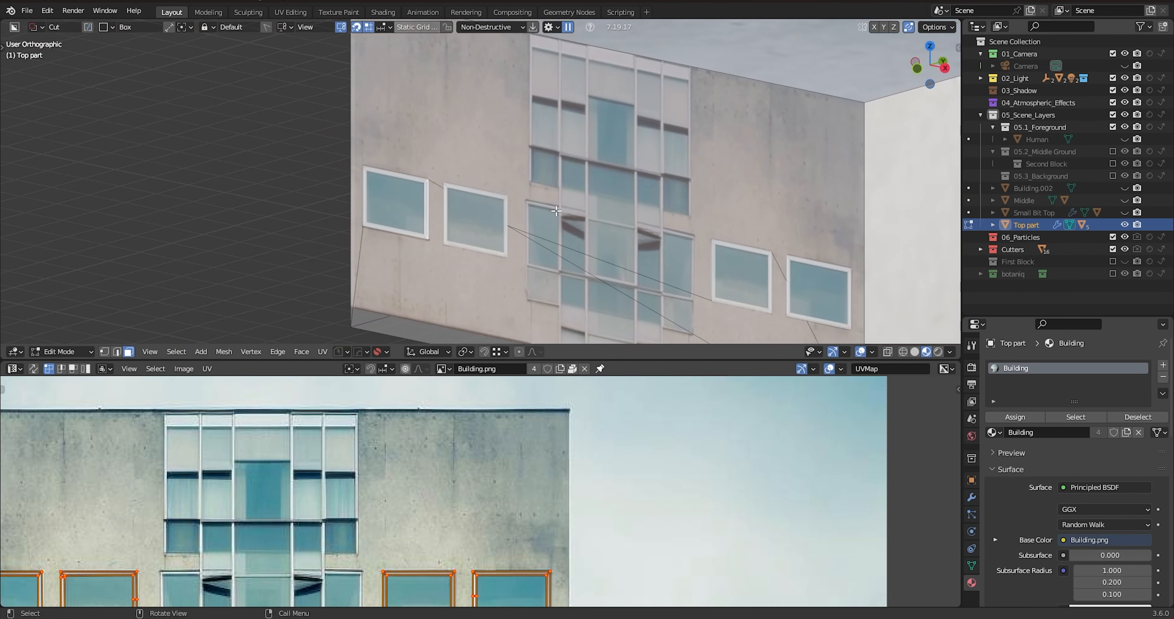
key(e)
key(y)
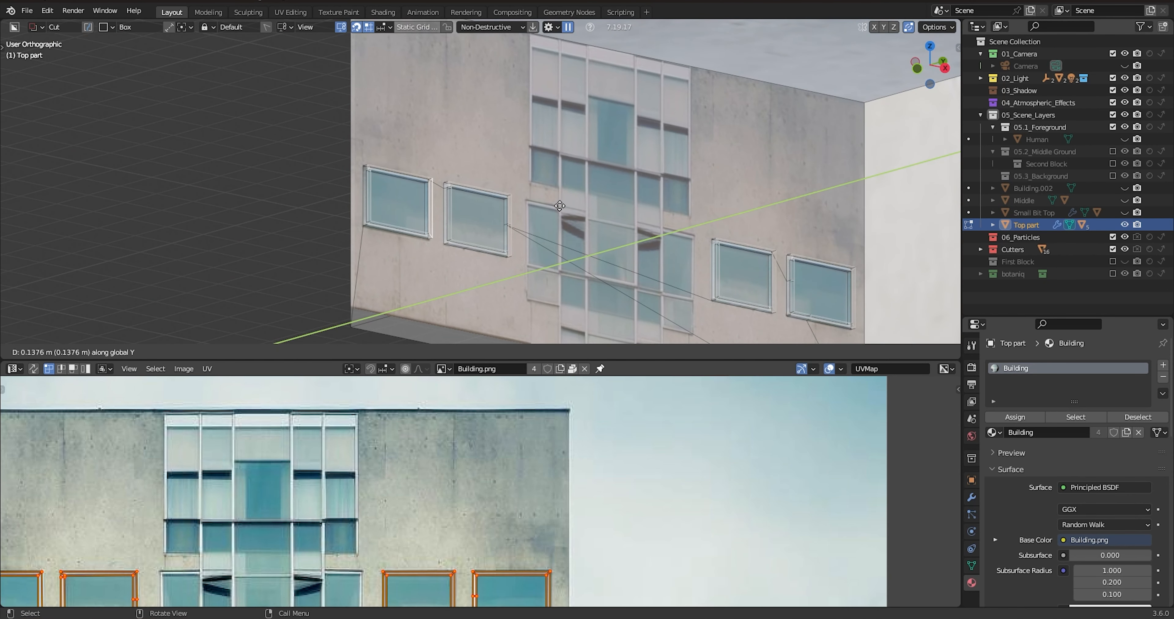
click(559, 206)
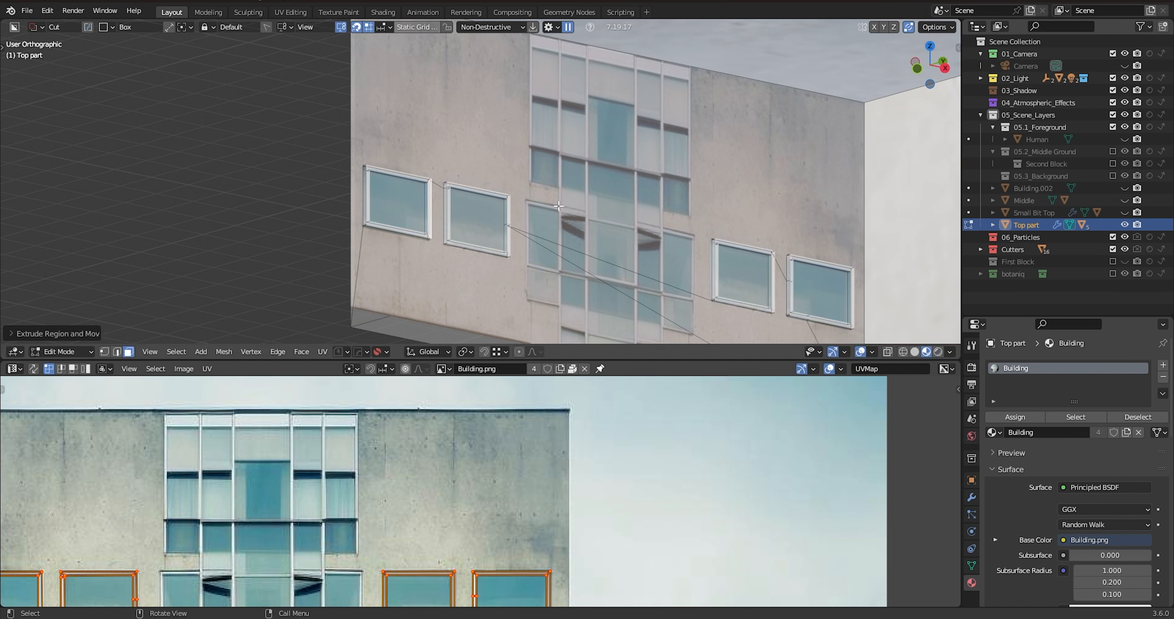
- Select the four inner window panes and extrude them along Y by about 0.29 m
click(408, 213)
shift+click(476, 220)
shift+click(747, 288)
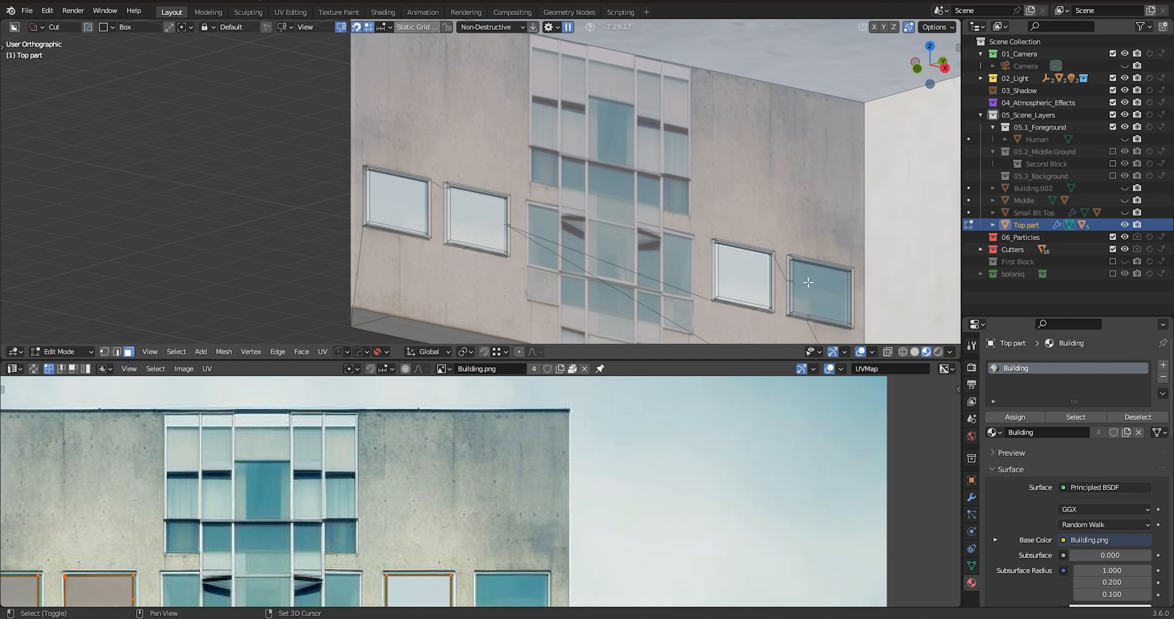
shift+click(809, 284)
key(e)
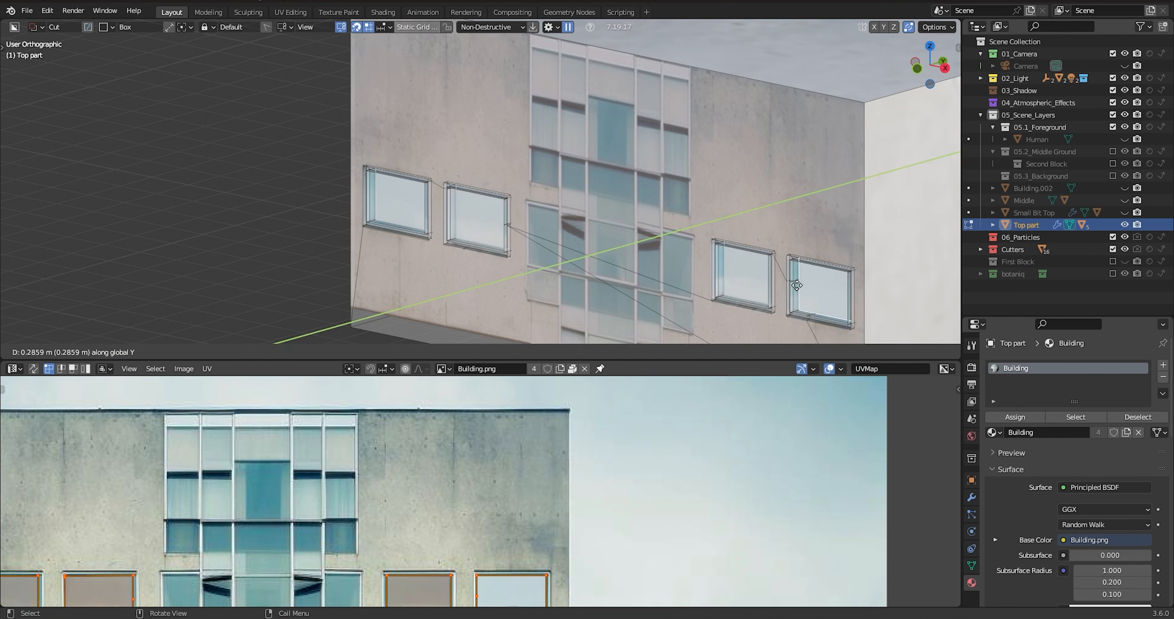
click(790, 286)
middle_drag(791, 287, 550, 241)
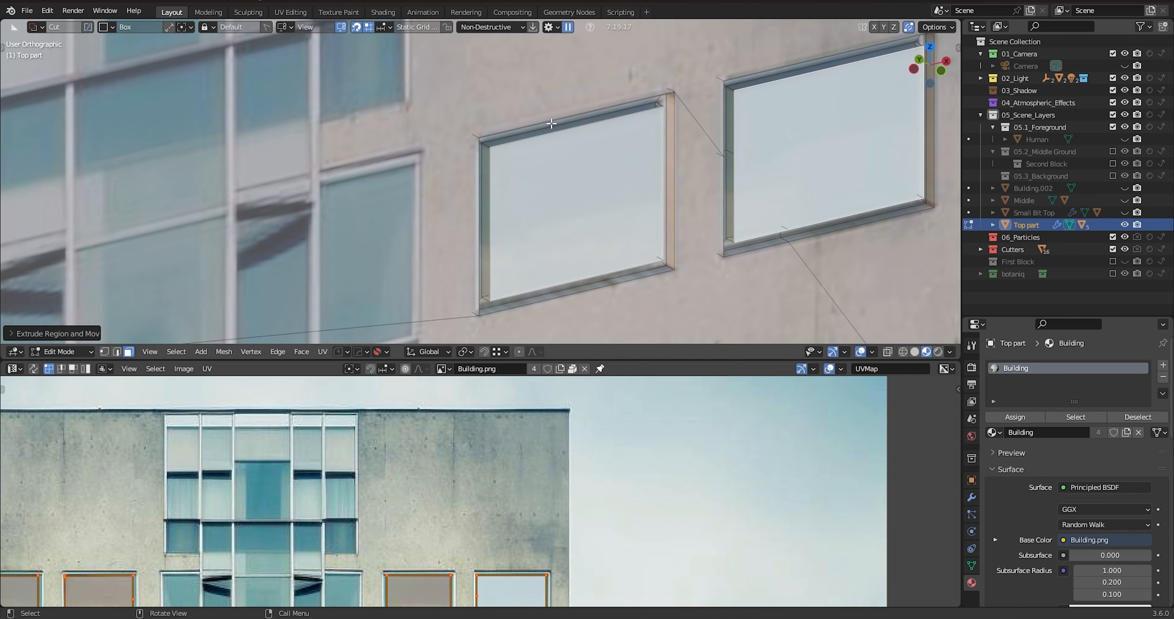
key(q)
mouse_move(621, 185)
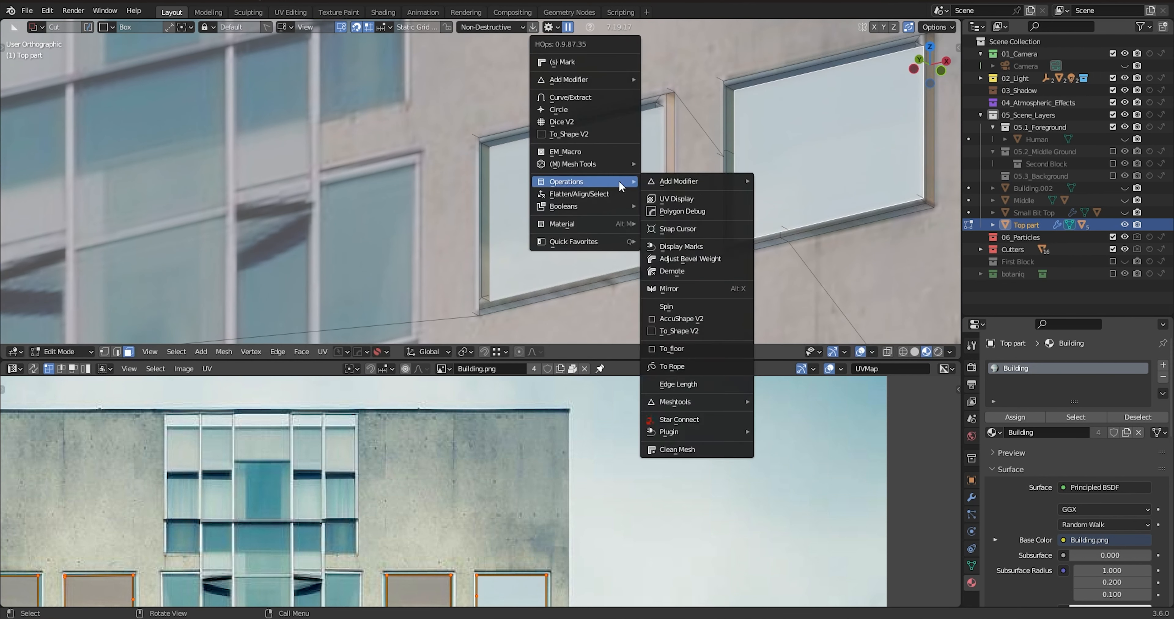
right_click(630, 242)
right_click(583, 185)
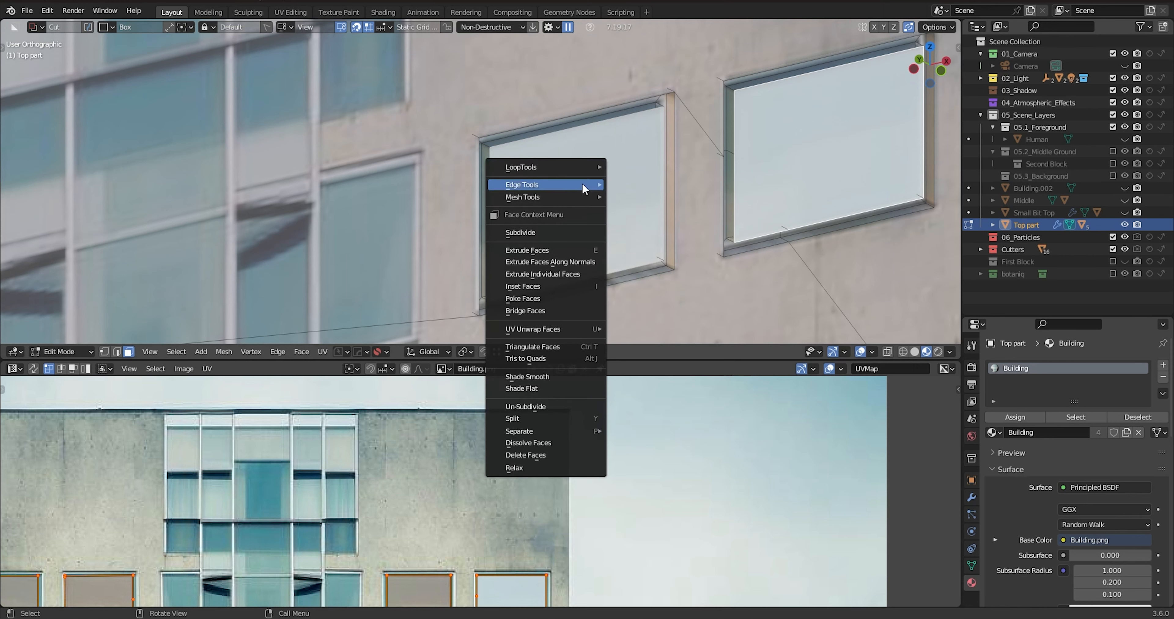
scroll(545, 160, down, 3)
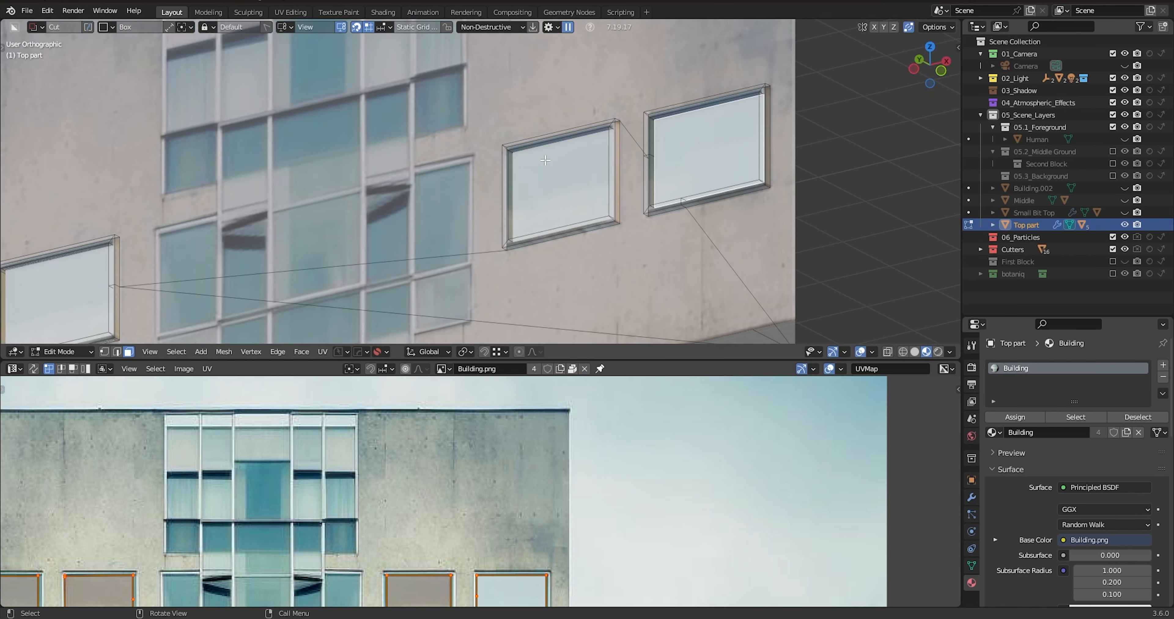
- Undo the pane and frame extrusions and the inset, back to the four selected window faces
key(ctrl+z)
key(ctrl+z)
key(ctrl+z)
key(ctrl+z)
key(ctrl+z)
key(ctrl+z)
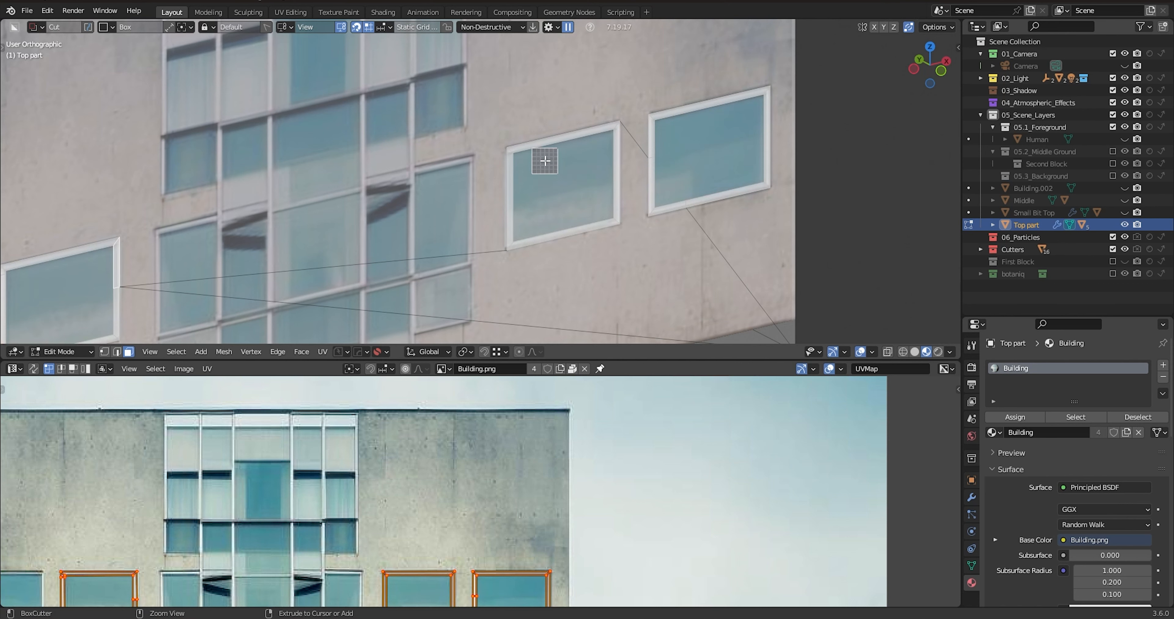
key(ctrl+z)
key(ctrl+z)
key(ctrl+z)
key(ctrl+z)
key(ctrl+z)
key(ctrl+z)
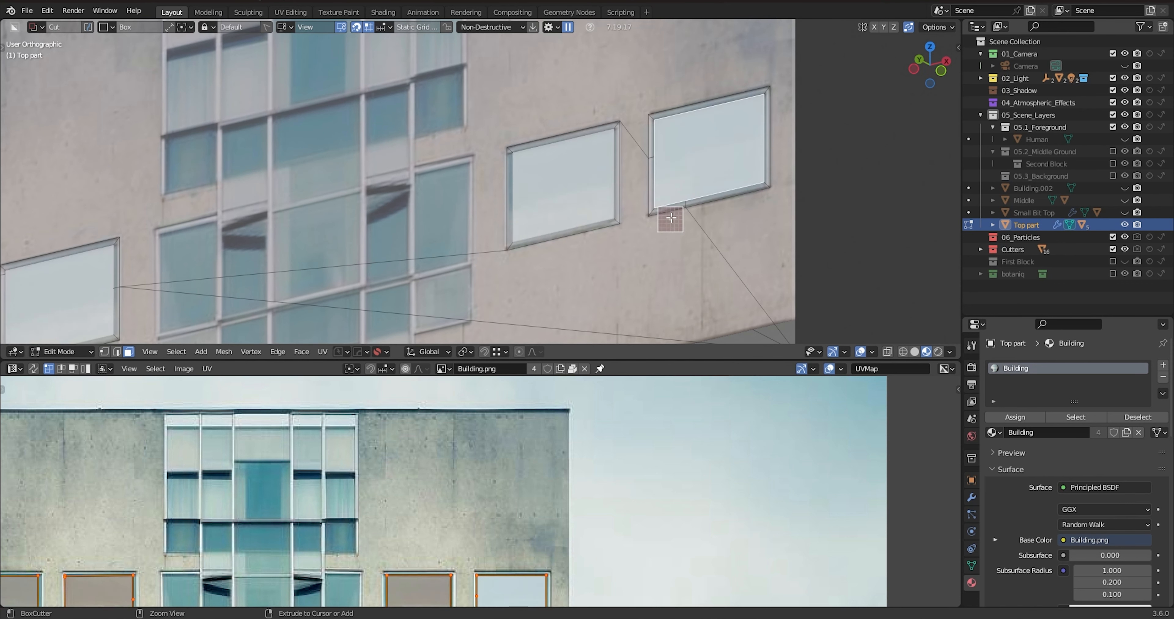
key(ctrl+z)
- Switch to the Tweak tool and extrude the four window faces along Y into the wall by about 0.11 m
scroll(671, 218, down, 3)
middle_drag(465, 260, 571, 190)
key(alt+w)
scroll(431, 218, up, 1)
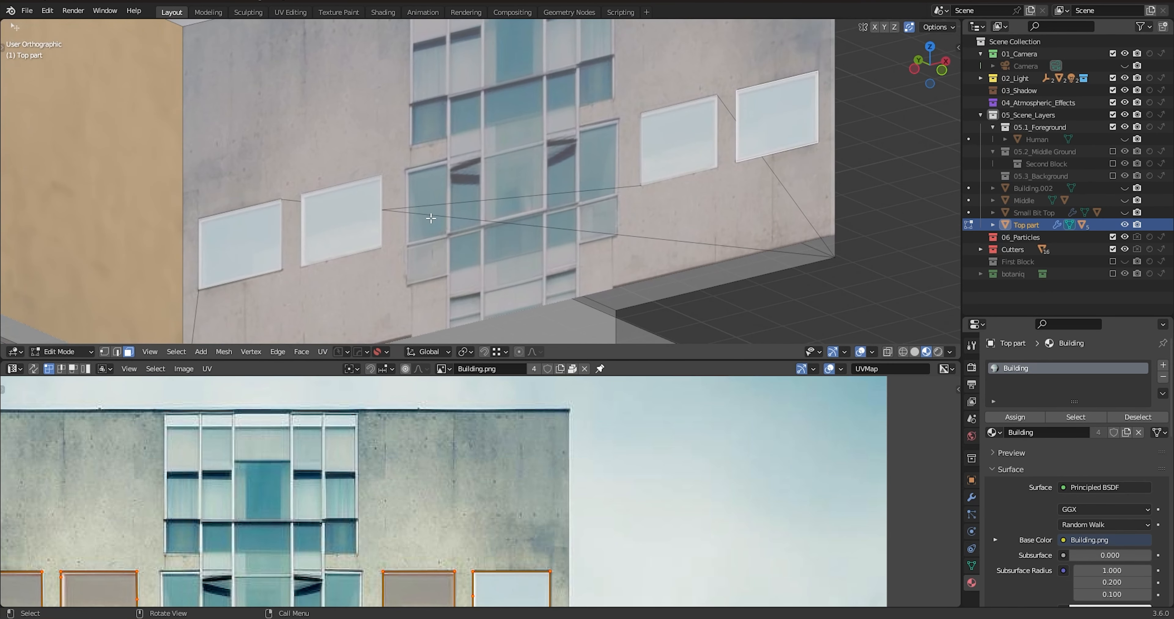
scroll(376, 232, up, 4)
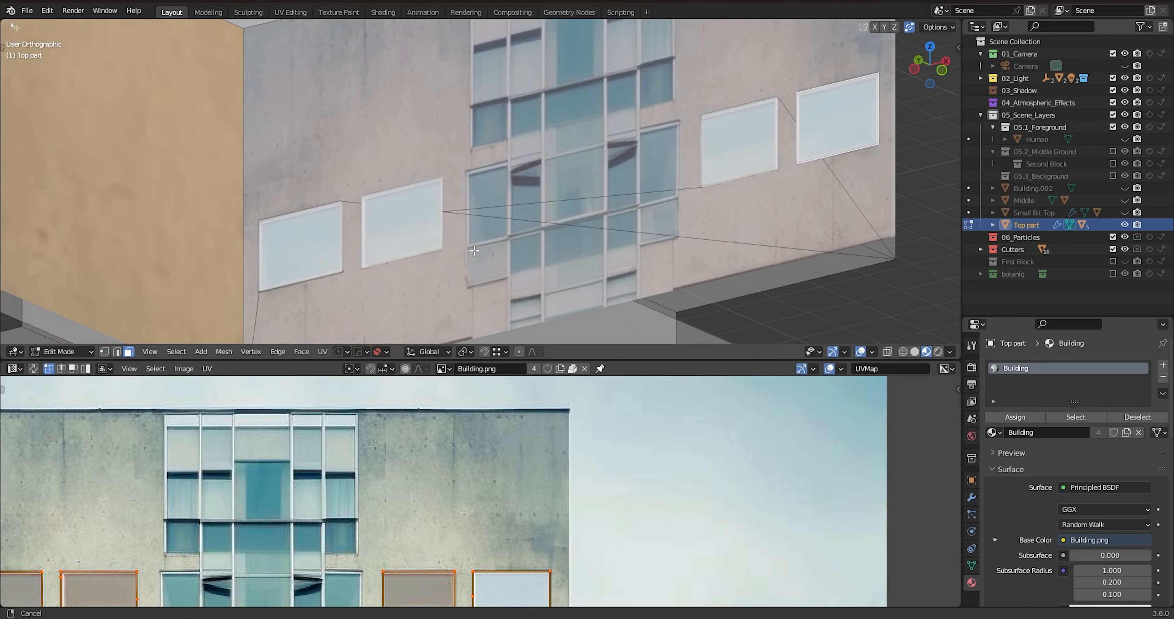
scroll(501, 165, down, 3)
shift+middle_drag(490, 205, 476, 221)
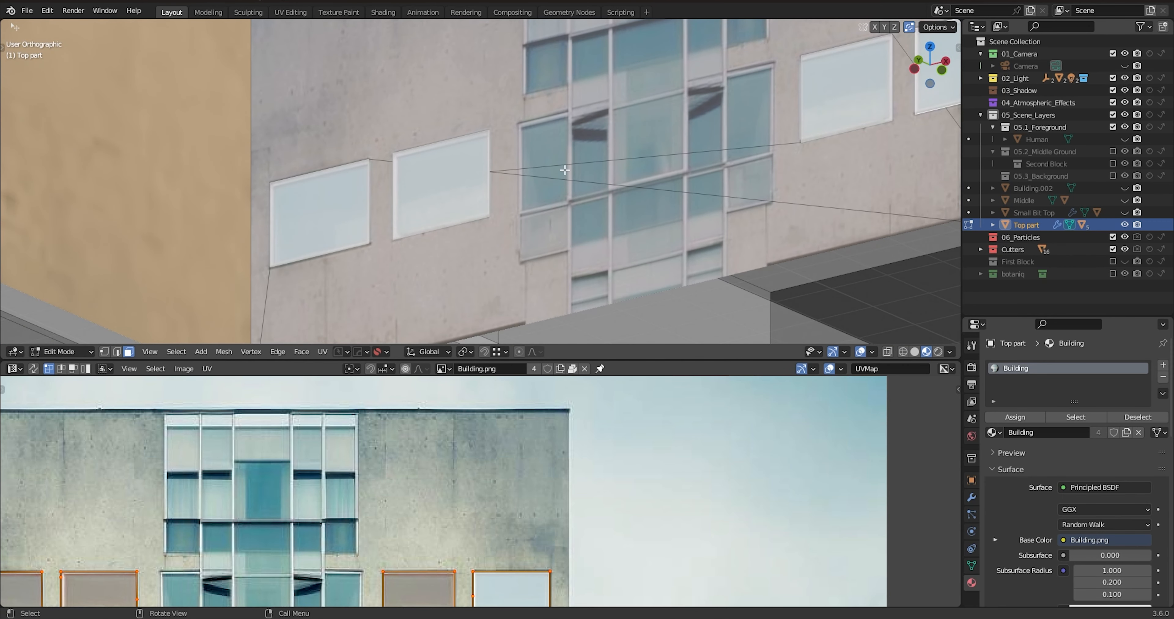
key(g)
key(y)
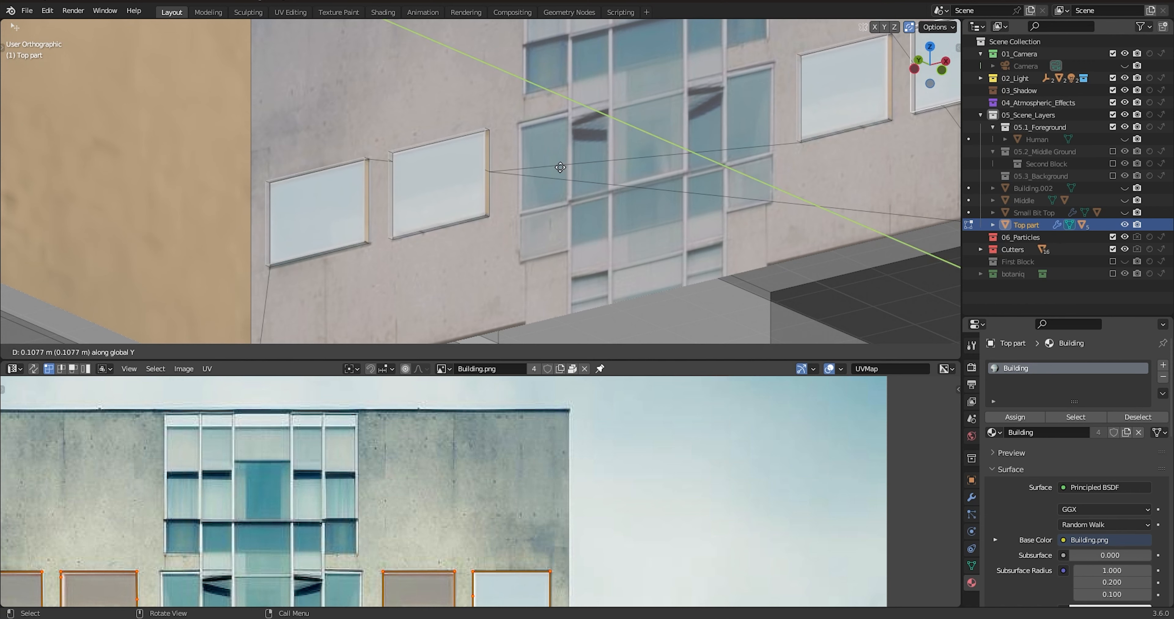
click(560, 168)
middle_drag(545, 232, 518, 230)
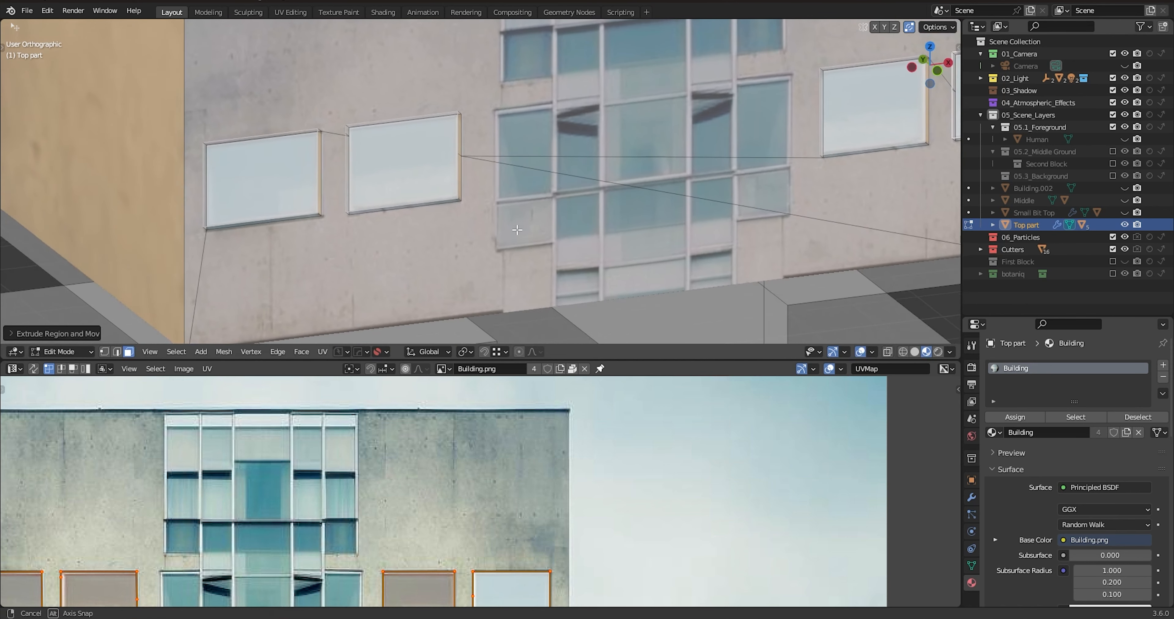
- Inset the recessed window faces by about 0.18 m and extrude the inner panes along Y by about 0.18 m
key(i)
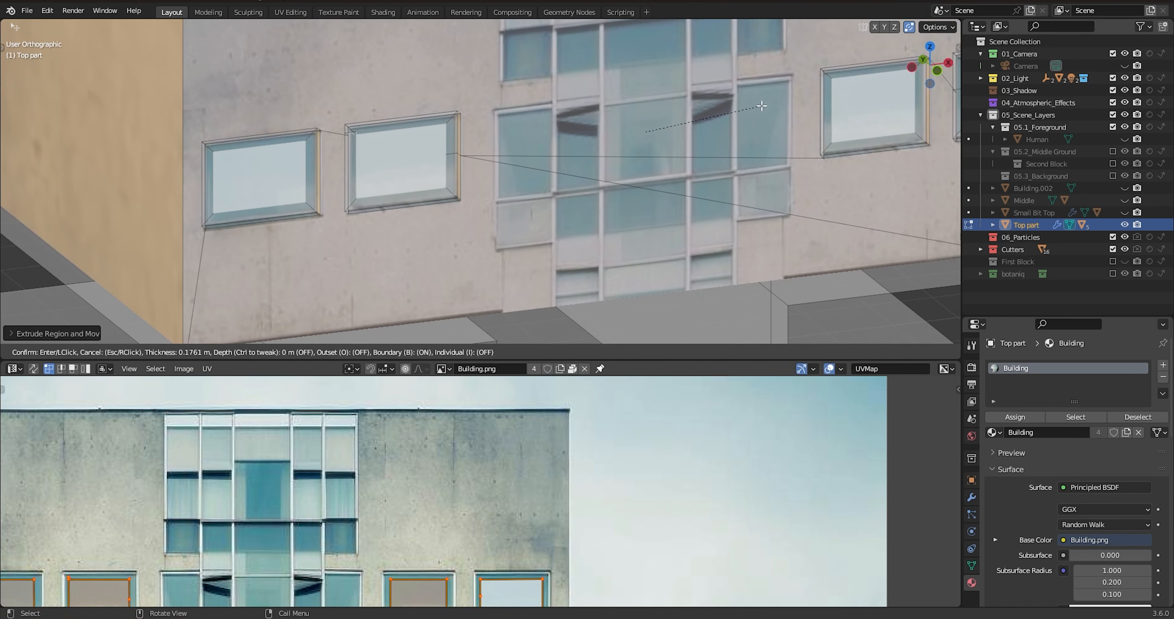
click(761, 107)
key(g)
key(z)
key(z)
key(y)
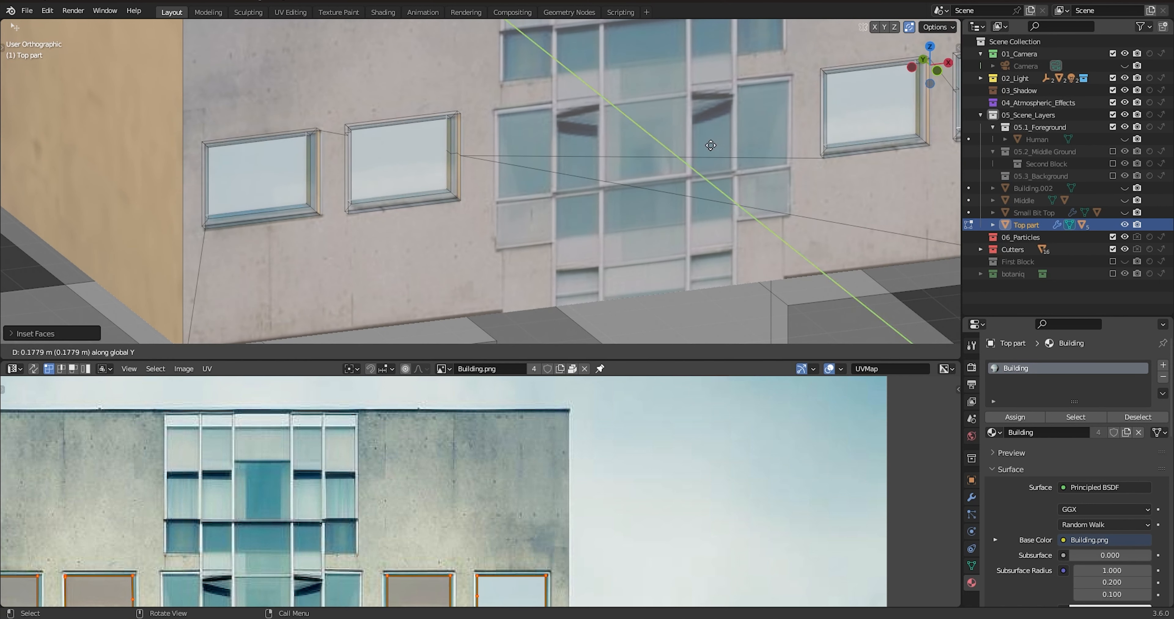
click(710, 144)
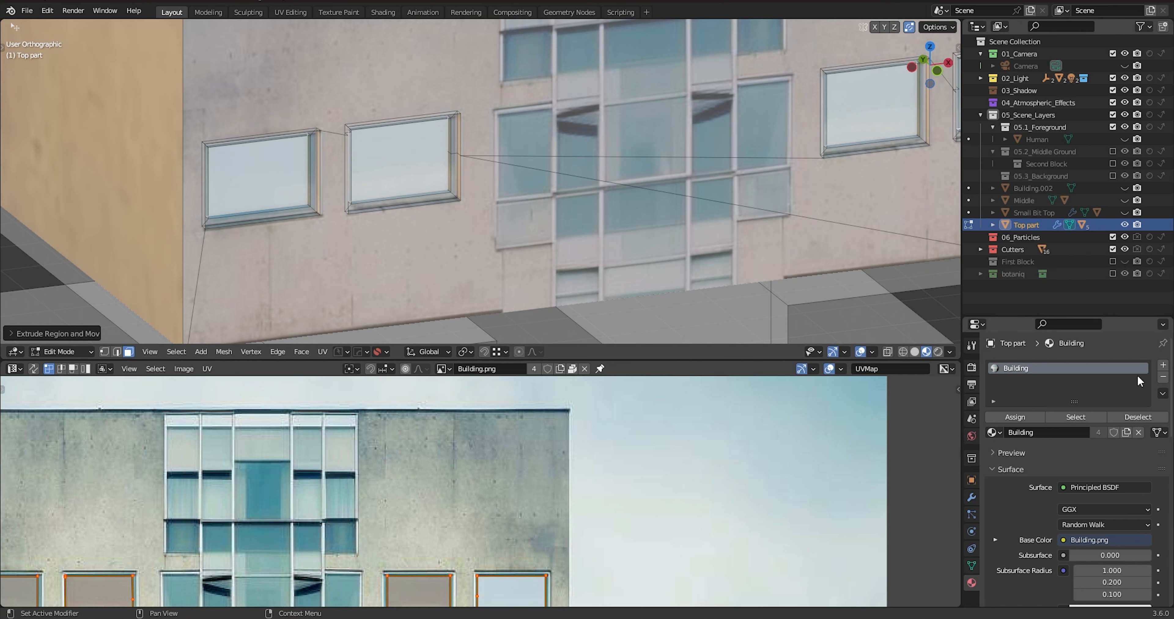
- Add a second material slot to Top part and assign it to the four selected window panes
click(1163, 367)
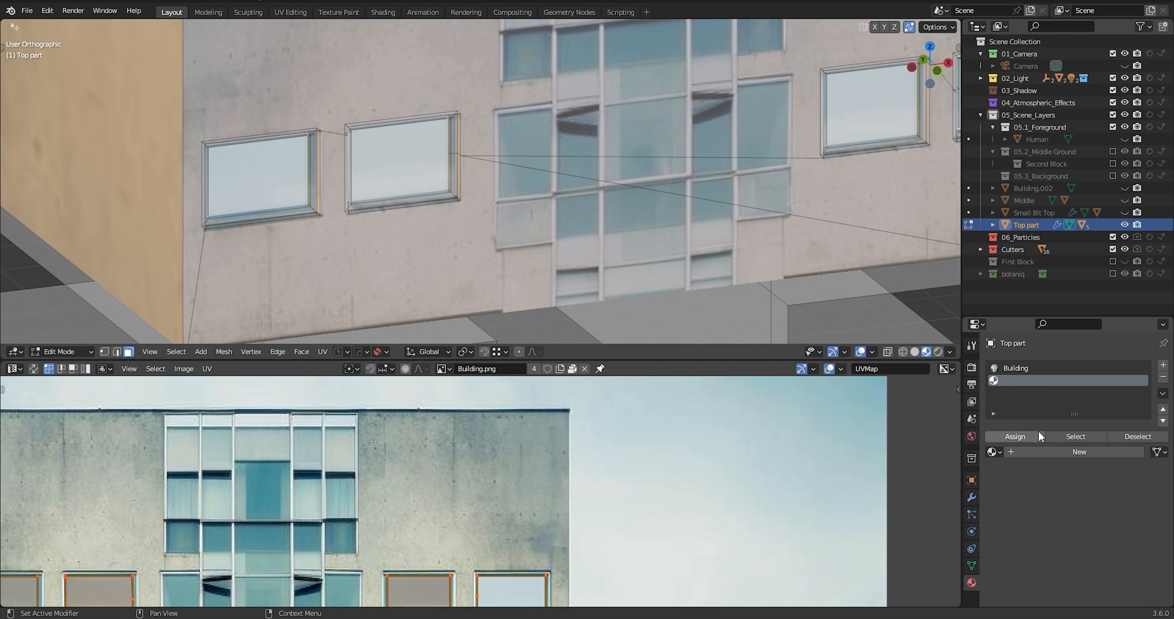
click(1024, 437)
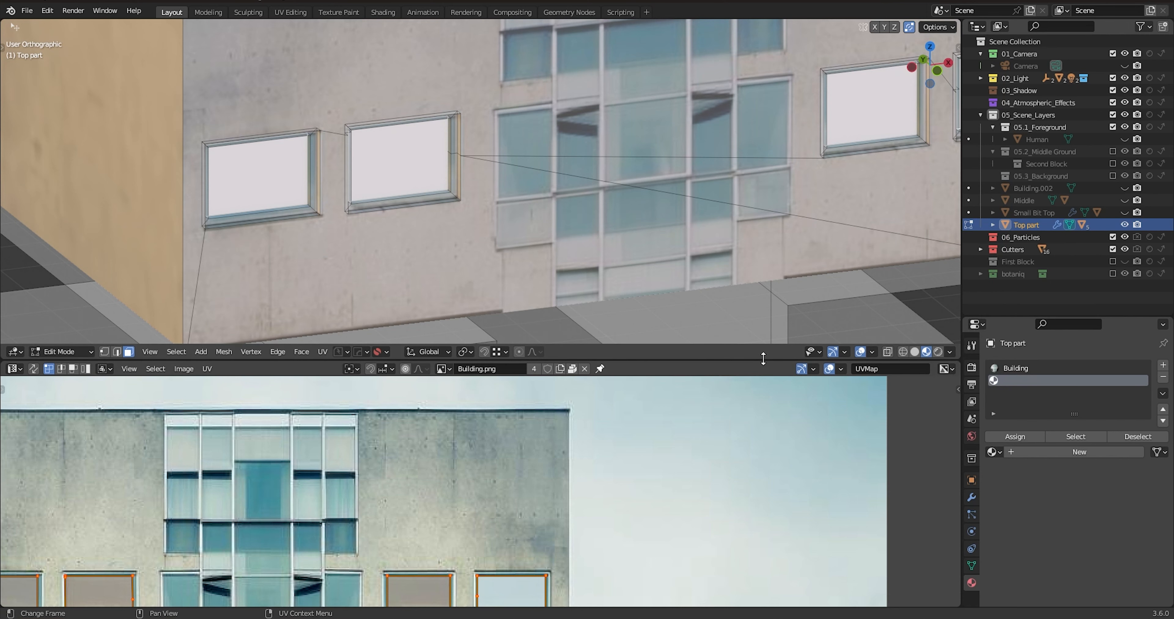
drag(762, 359, 762, 371)
- Choose sy_glass_JL from the KO-Special-Mats pack in KIT OPS and add it as the window panes' material
key(n)
key(t)
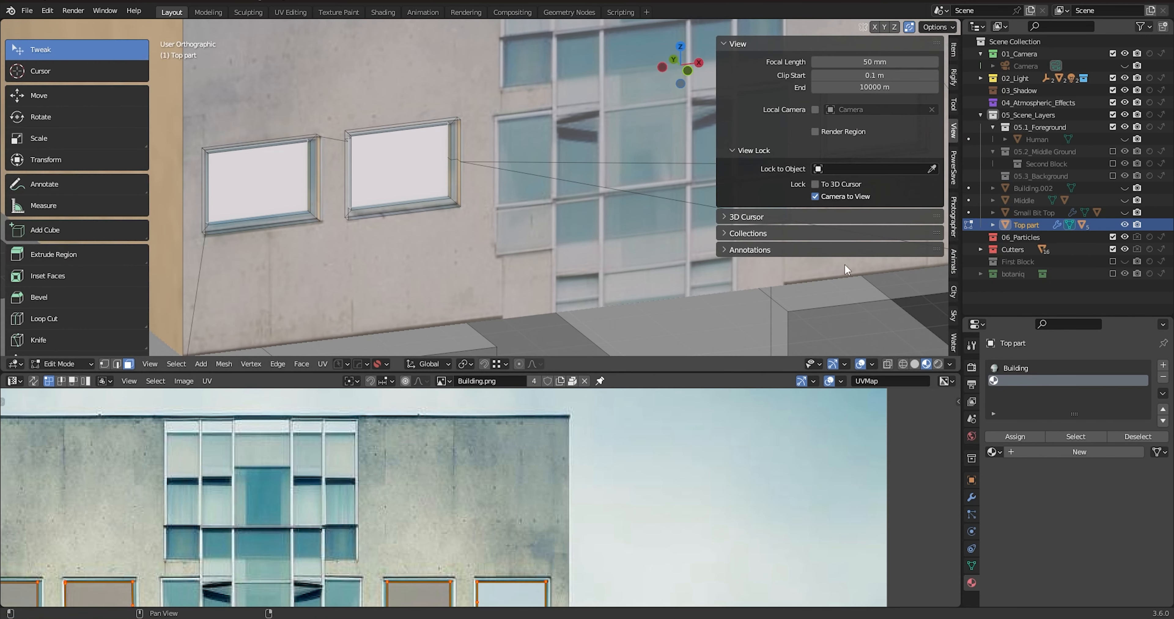
click(954, 341)
scroll(947, 281, down, 4)
scroll(953, 261, down, 4)
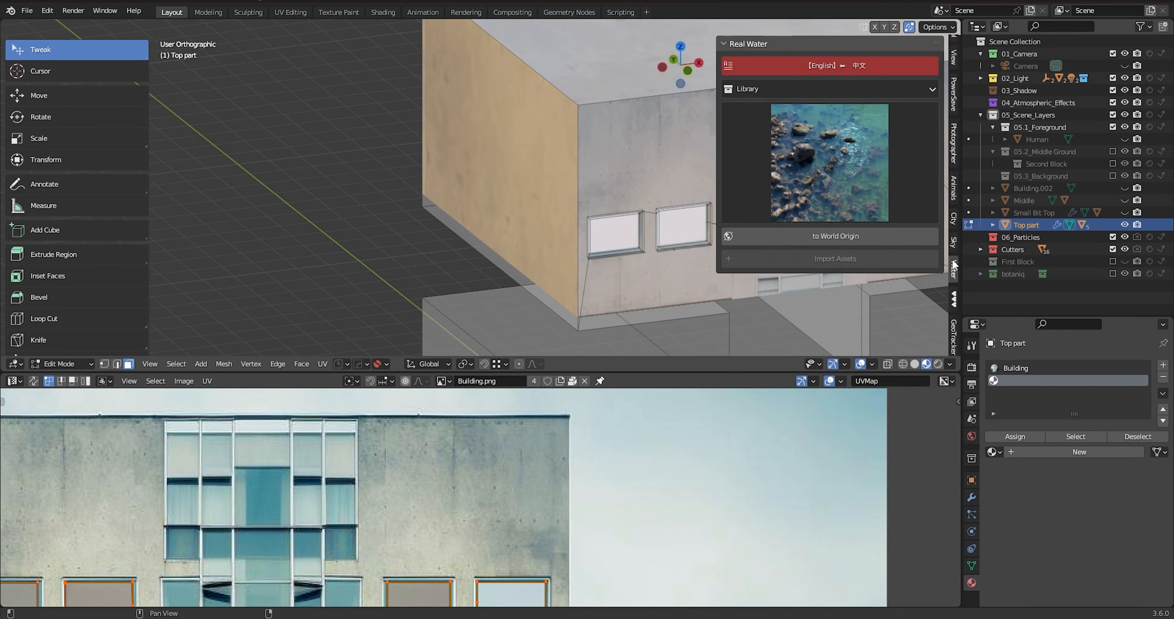
click(953, 298)
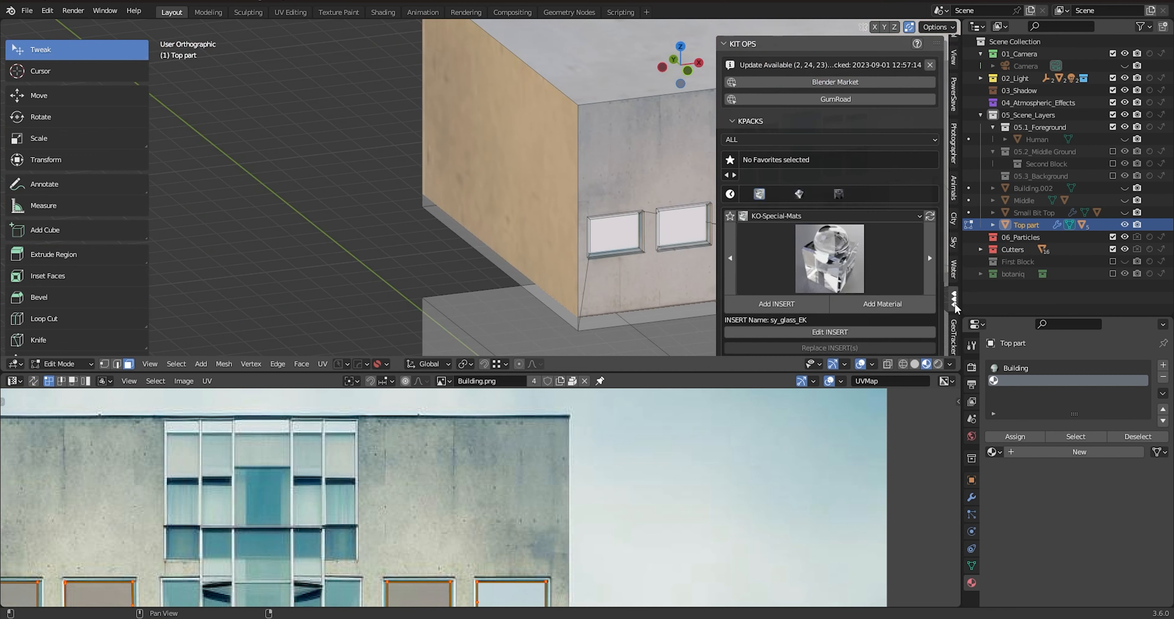
click(860, 257)
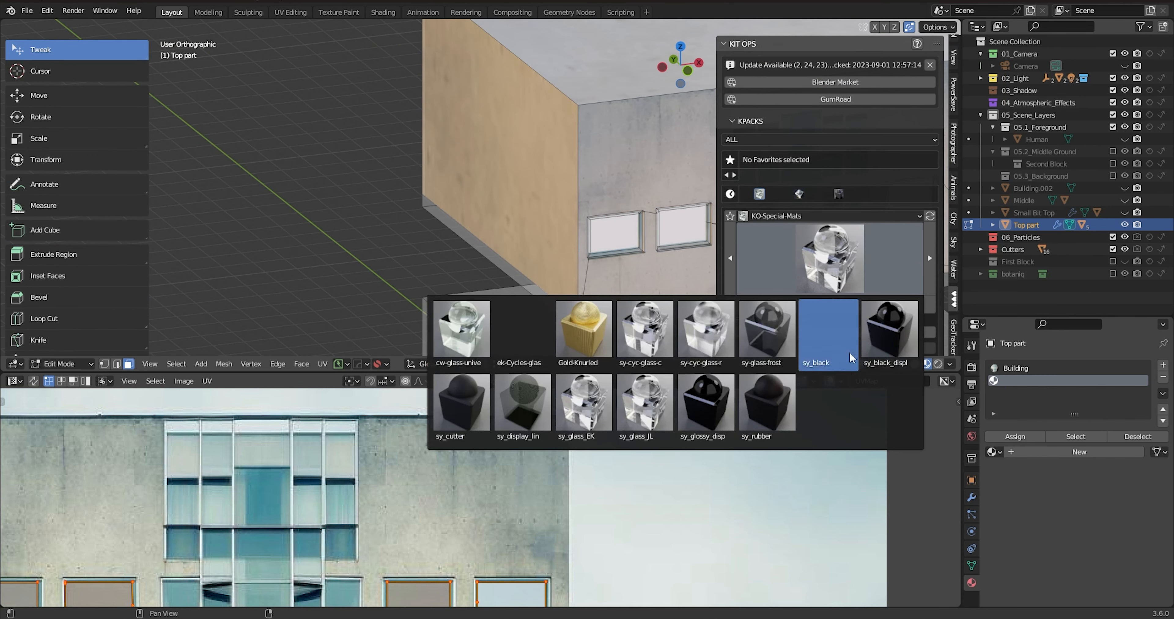
click(666, 393)
mouse_move(511, 205)
middle_down()
mouse_move(409, 213)
mouse_move(500, 219)
middle_up()
click(894, 306)
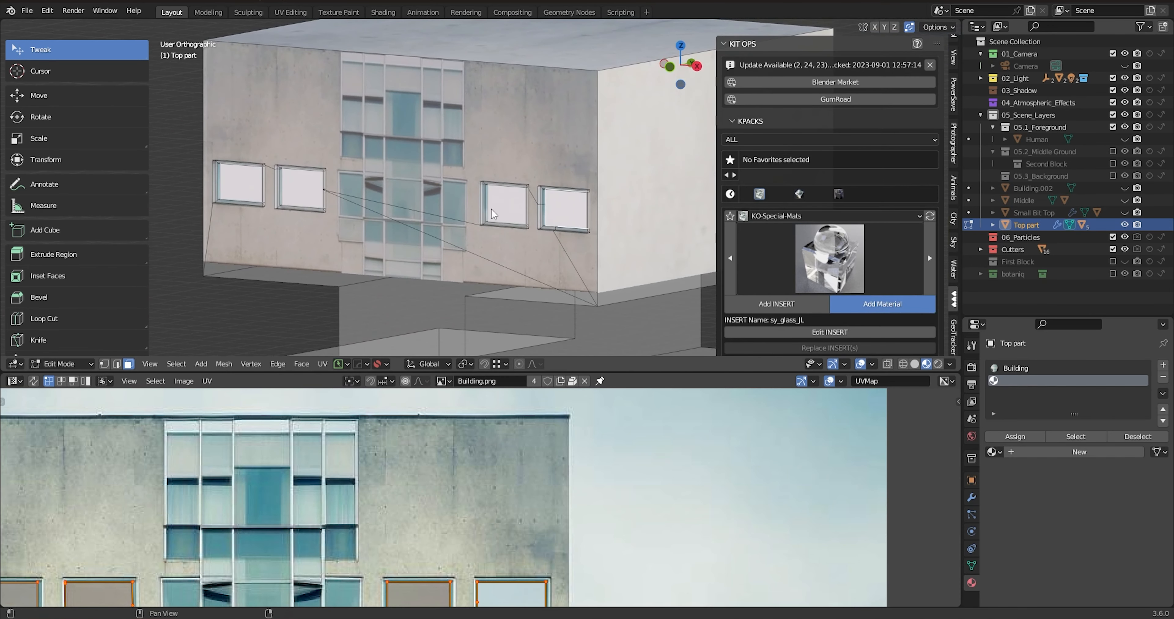
- Return Top part to Object Mode and check the glass material on its four recessed windows
scroll(506, 204, up, 2)
scroll(527, 213, up, 1)
key(Tab)
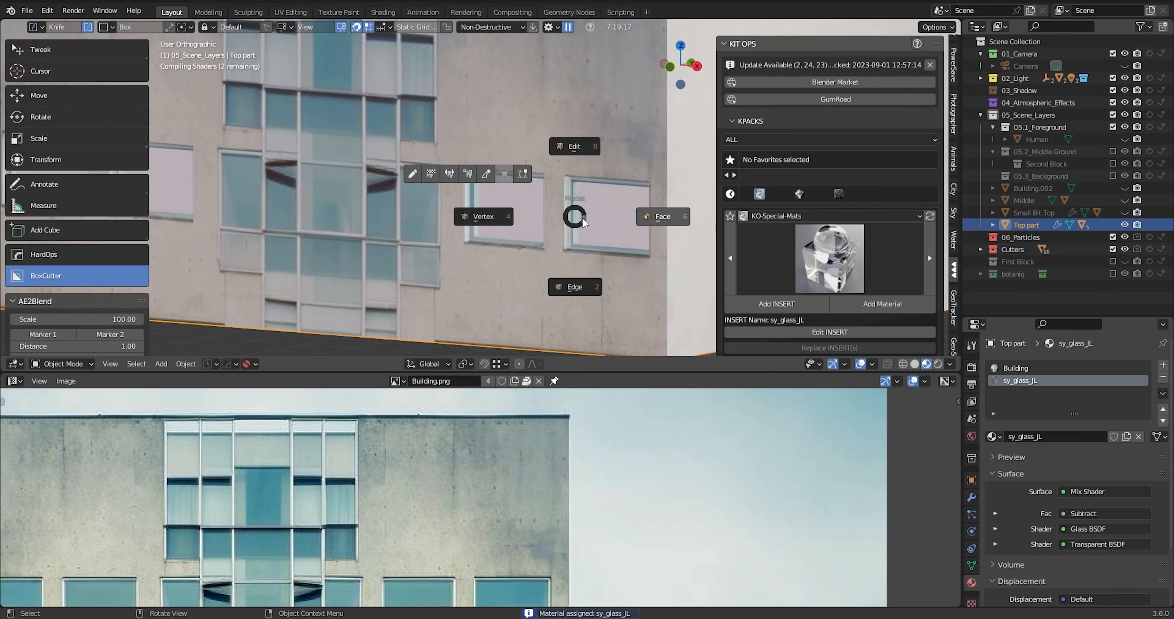
click(656, 218)
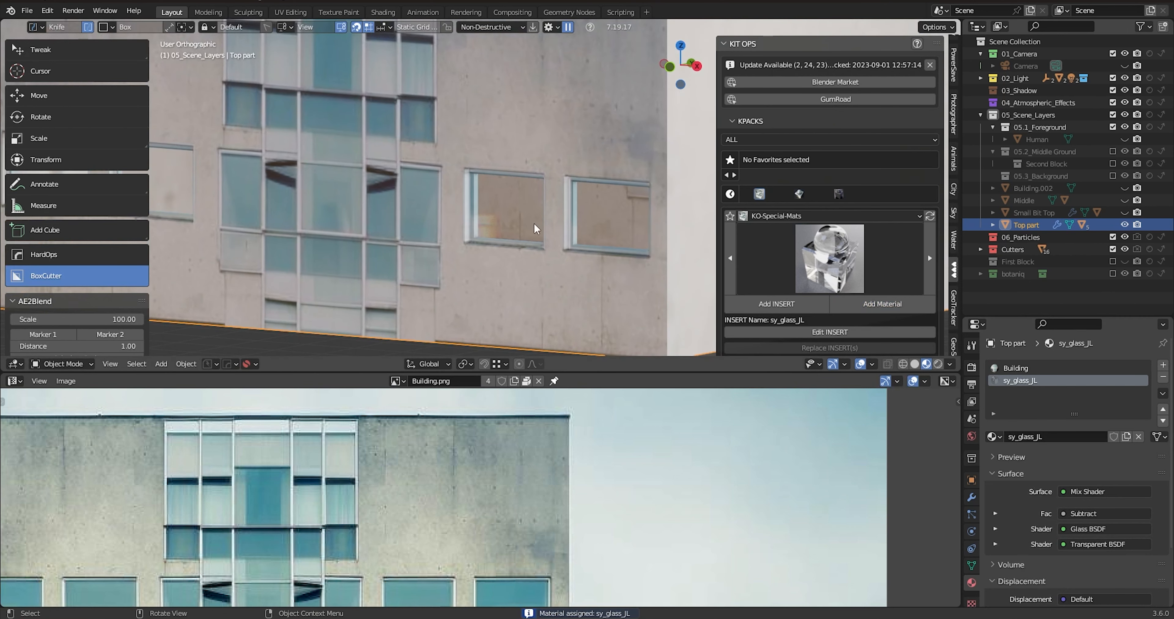
scroll(534, 222, down, 3)
key(Tab)
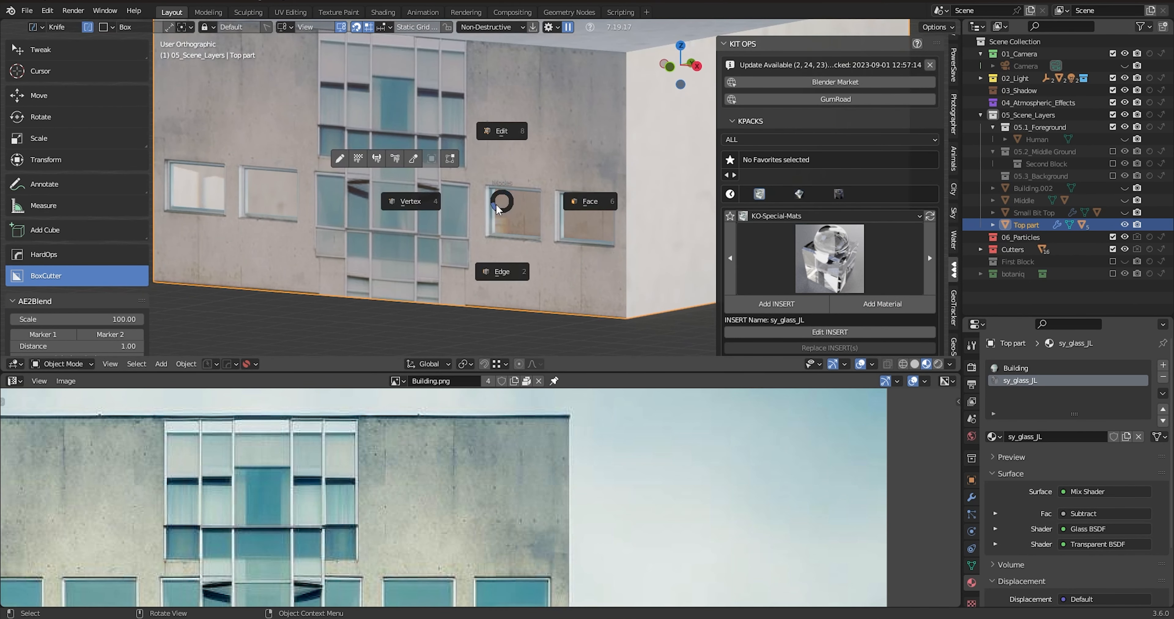
scroll(500, 202, down, 5)
drag(310, 157, 348, 166)
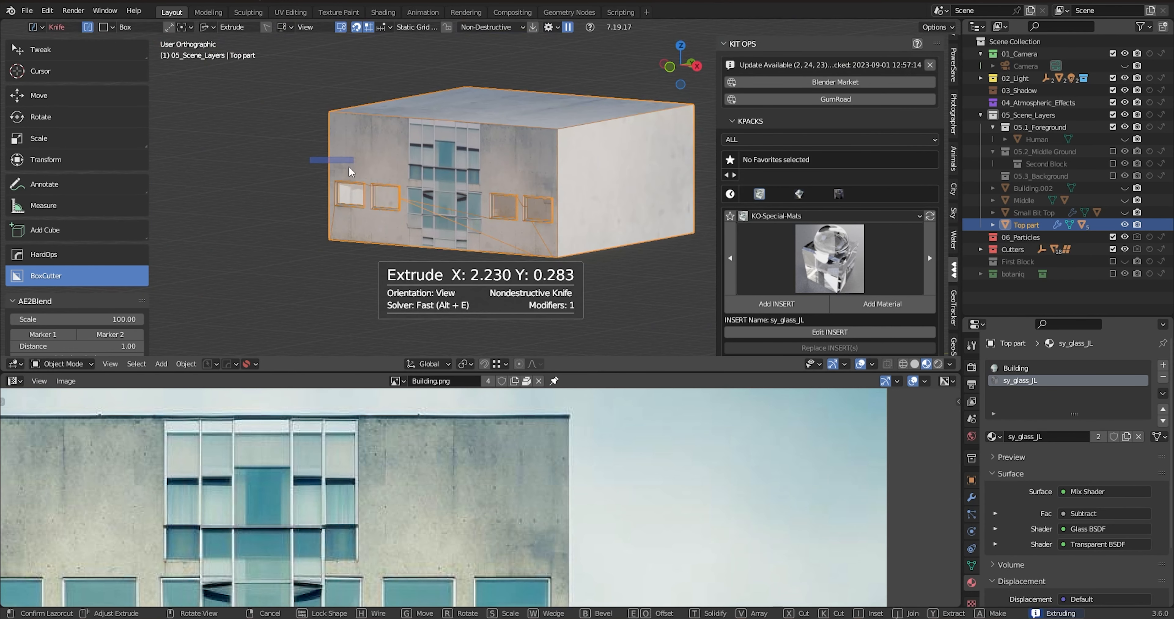
key(Escape)
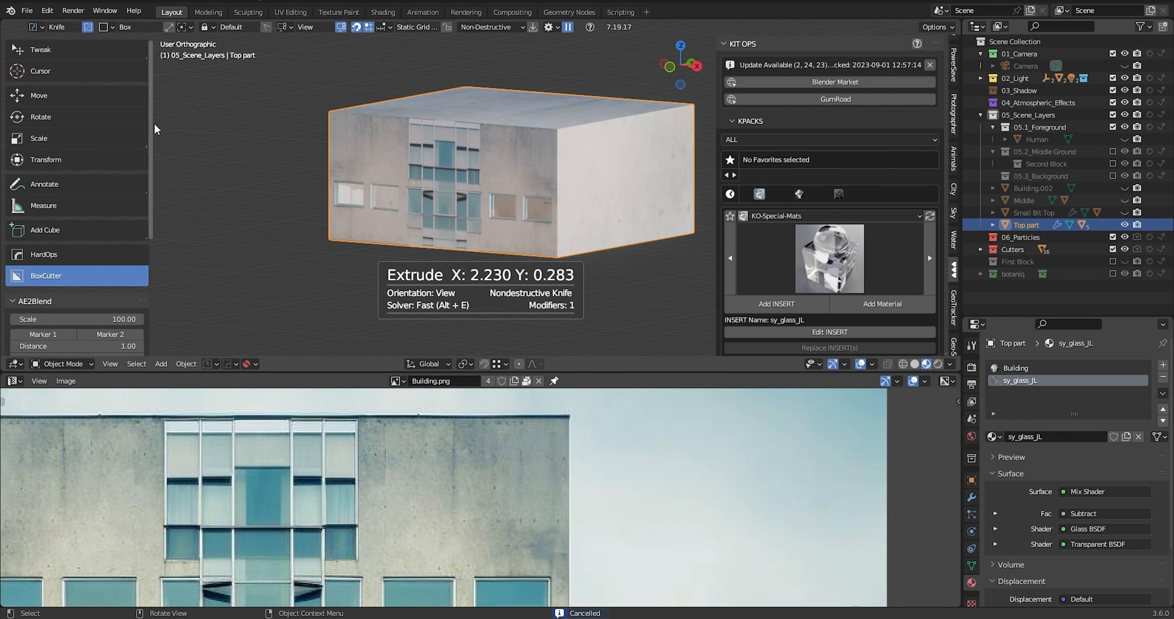
- Switch to the Tweak tool and set the 3D view to perspective to inspect the windows on Top part
key(w)
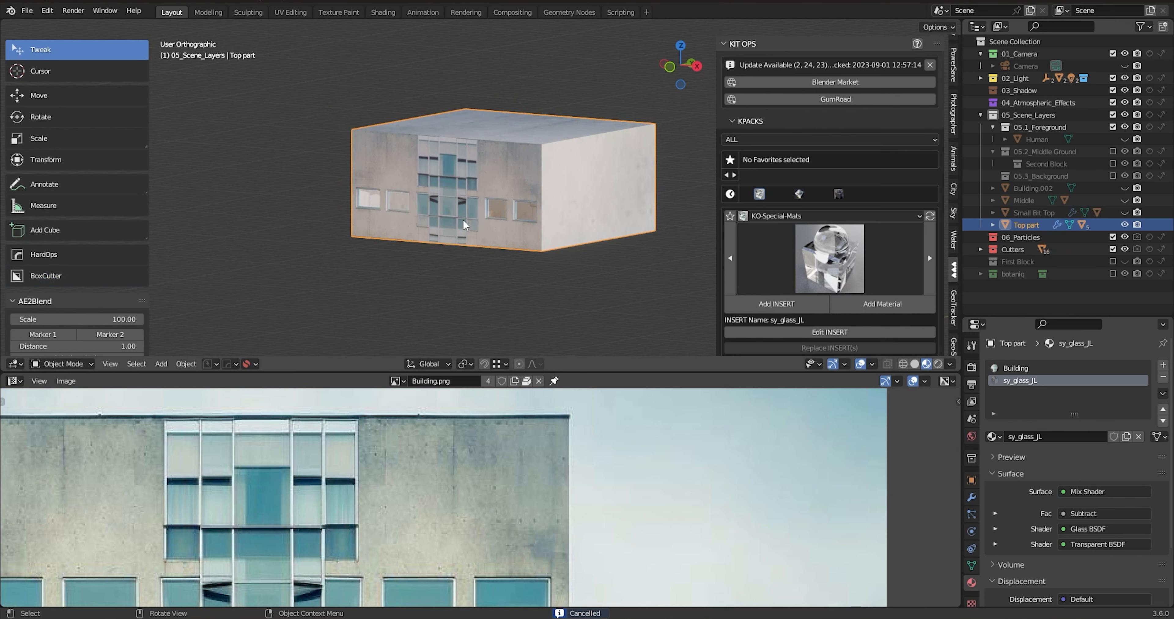
middle_drag(474, 219, 381, 281)
scroll(513, 206, up, 3)
scroll(514, 213, up, 2)
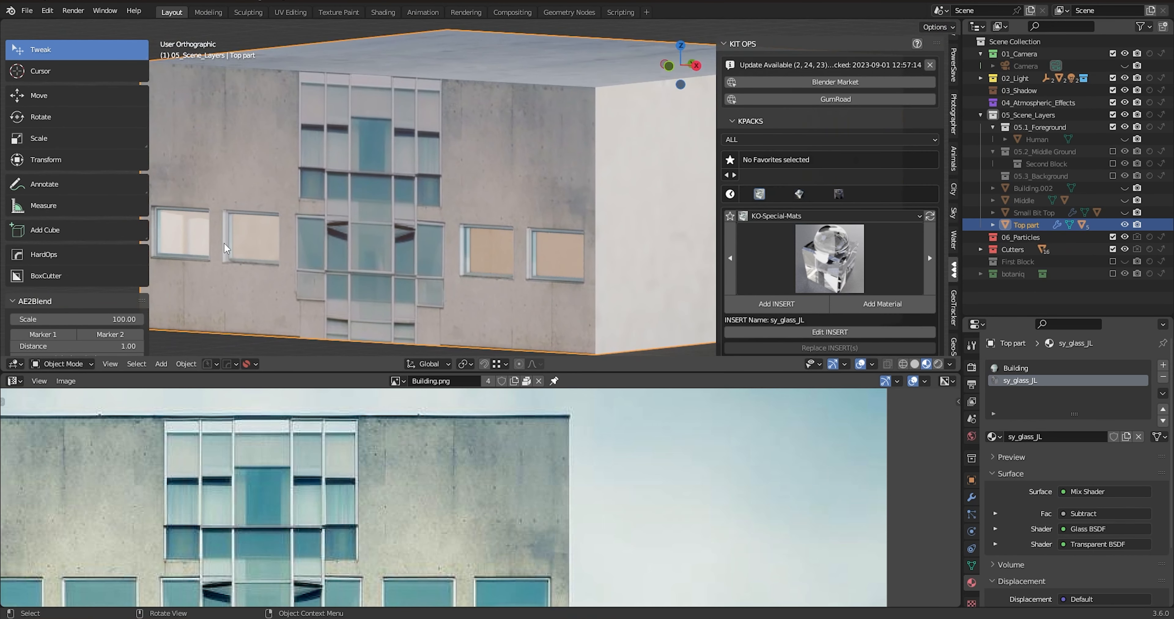
scroll(223, 242, down, 4)
key(KP_5)
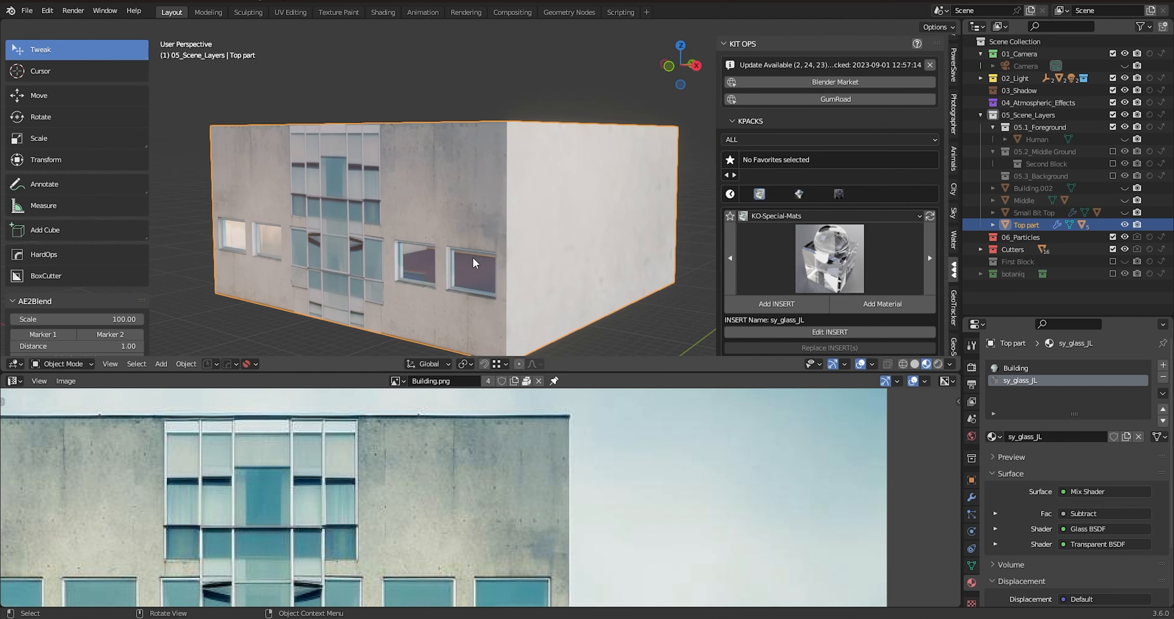
- Unhide the Middle part in the scene and make it the selected object
scroll(473, 259, down, 2)
shift+middle_drag(488, 238, 489, 254)
scroll(488, 253, down, 3)
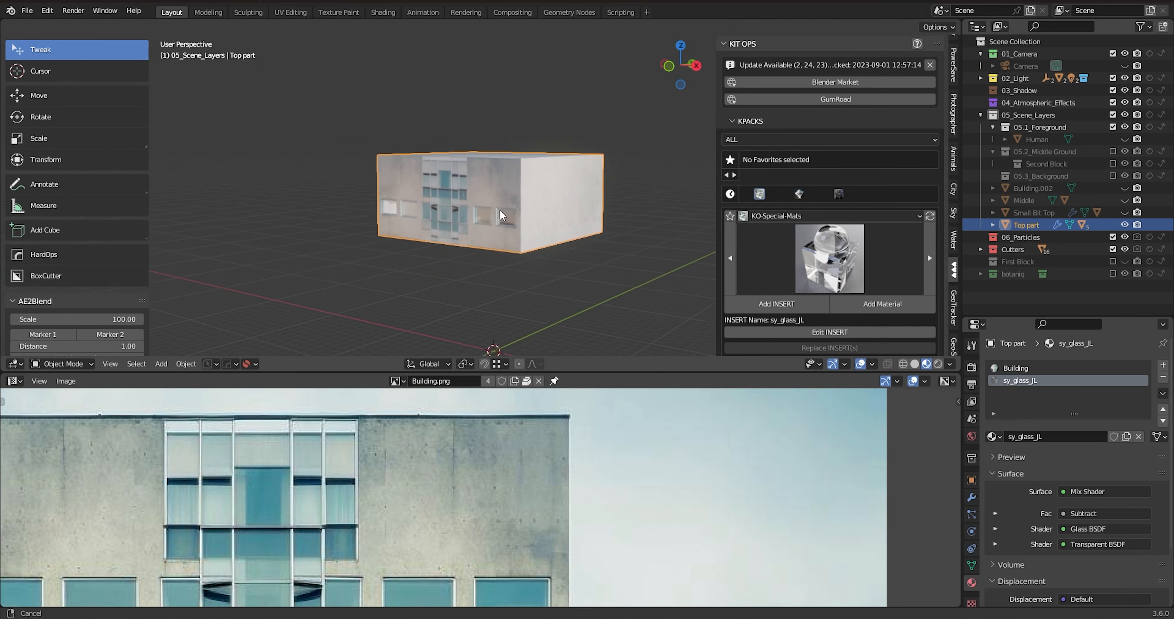
click(1125, 201)
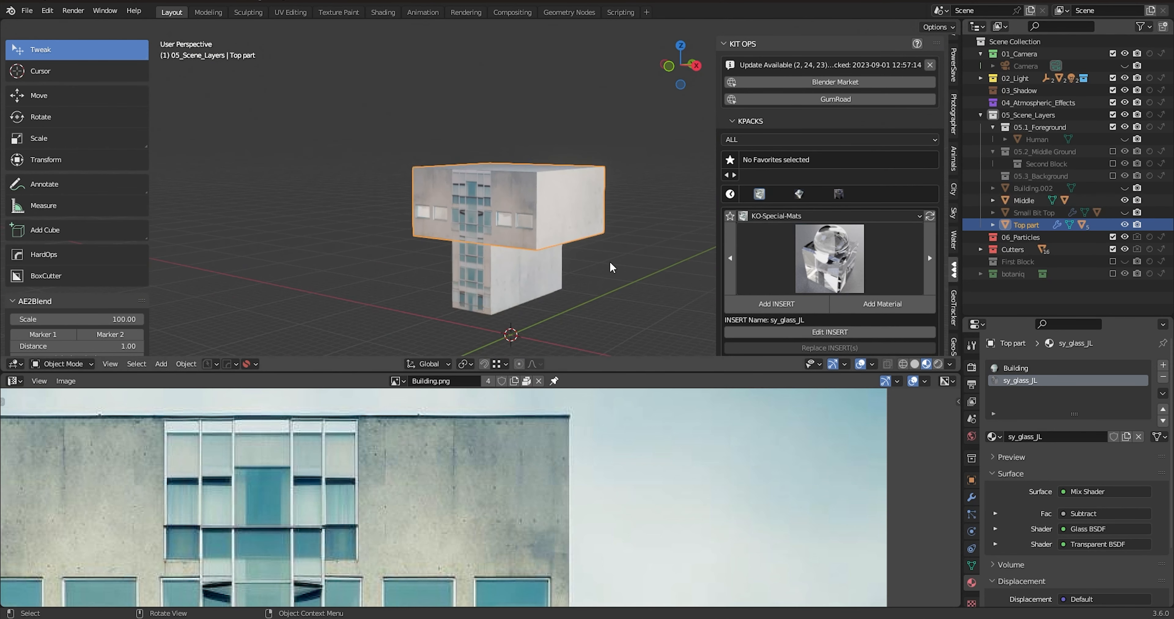
click(504, 279)
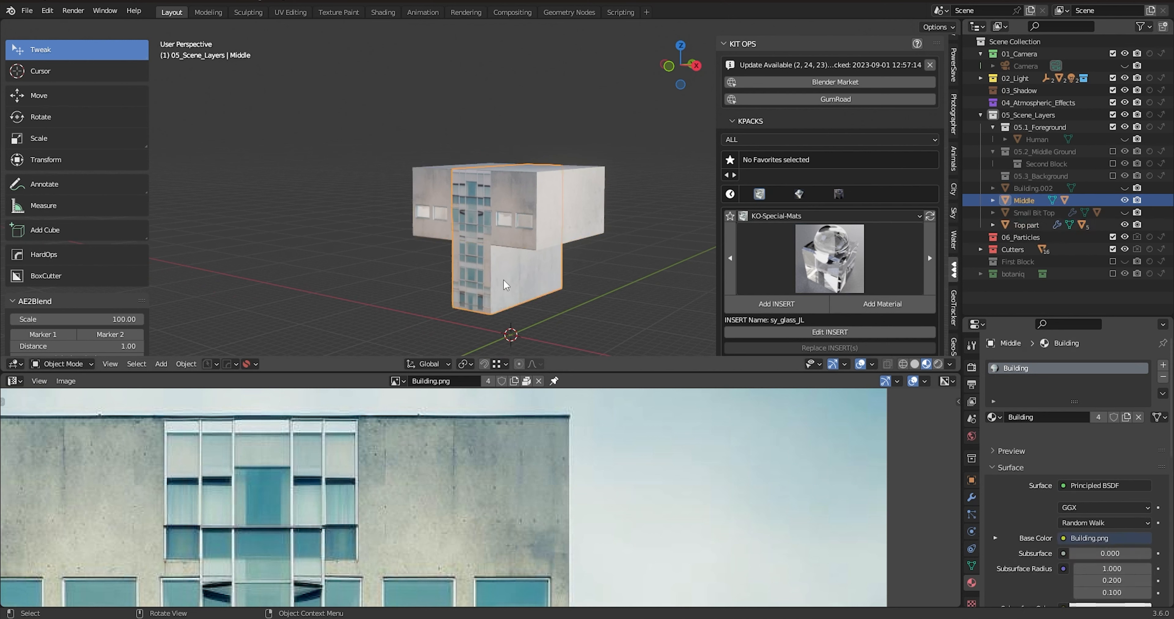
key(s)
key(y)
right_click(595, 217)
- Examine the central window column and the upper and lower side blocks in the Building.png reference
scroll(521, 455, down, 6)
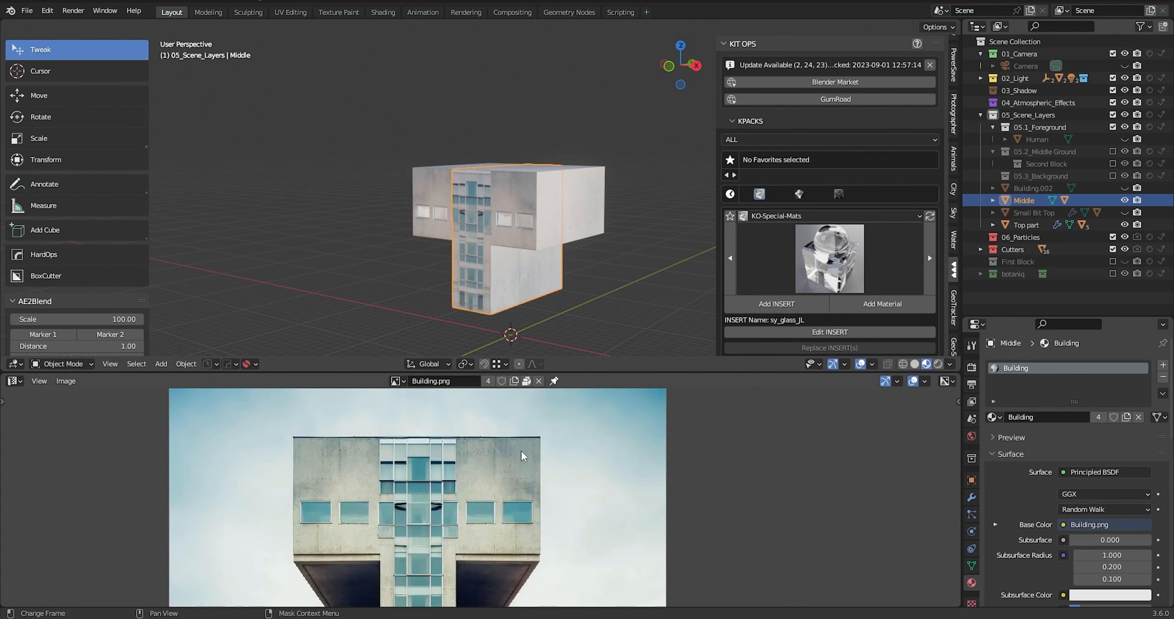
scroll(492, 482, up, 3)
middle_drag(476, 517, 503, 364)
middle_drag(480, 405, 481, 540)
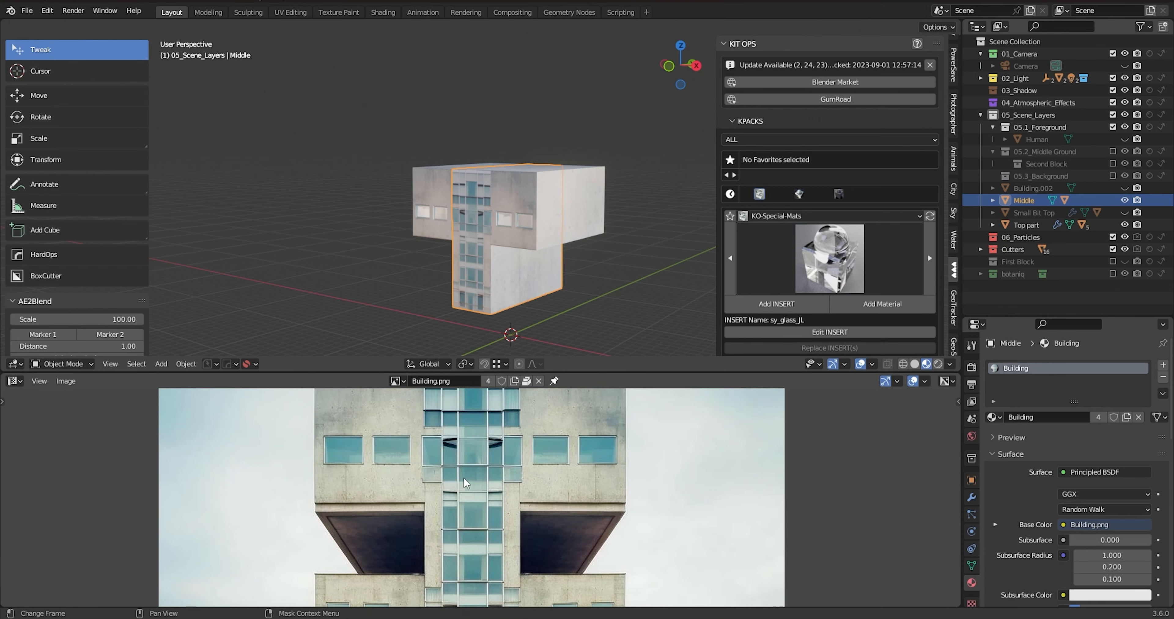
shift+scroll(433, 537, down, 5)
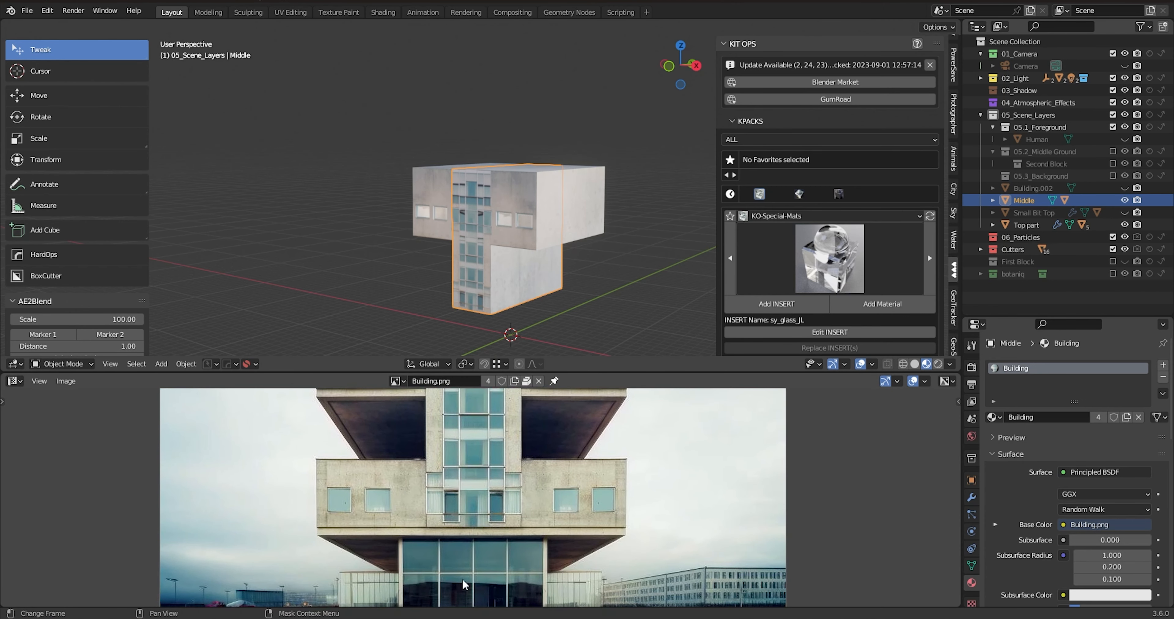
shift+scroll(585, 510, up, 2)
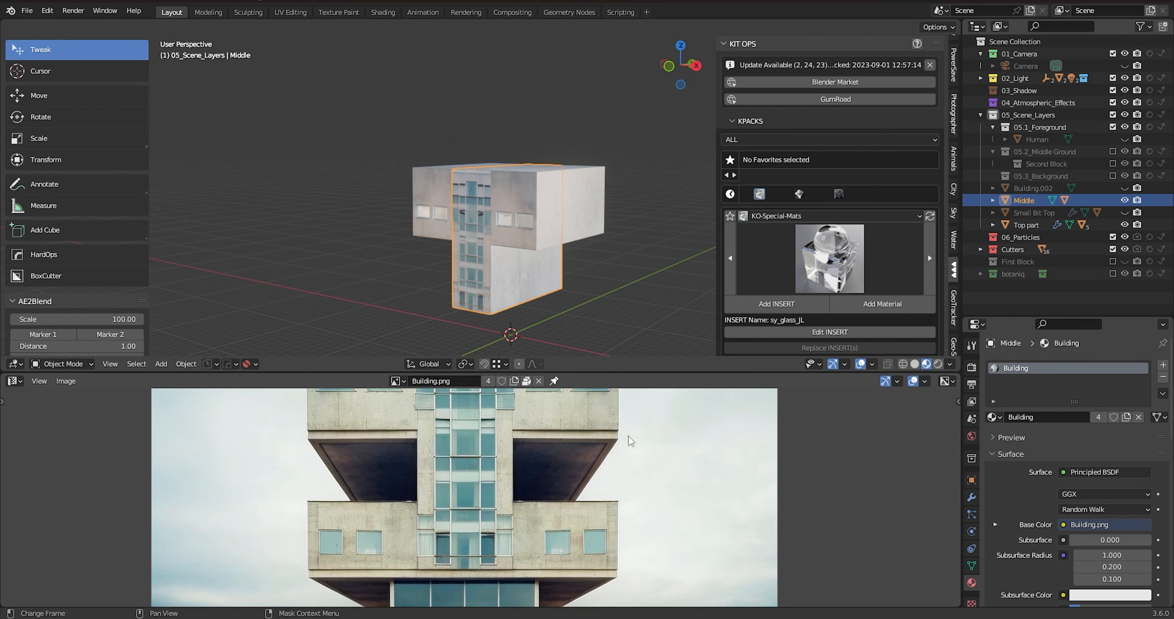
shift+scroll(530, 440, up, 1)
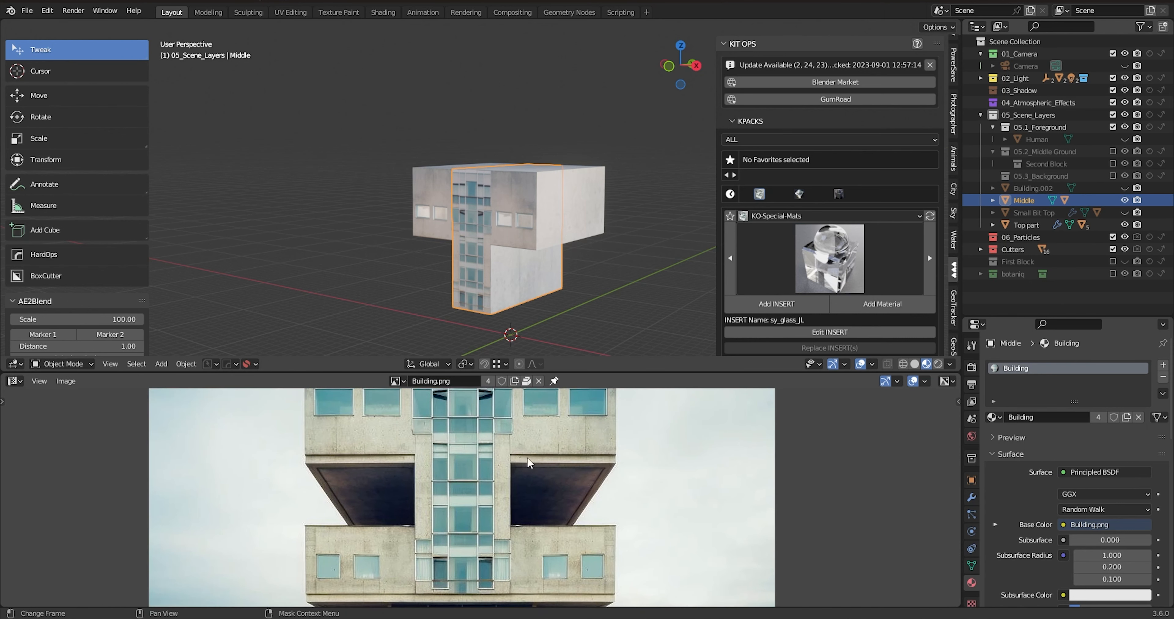
scroll(531, 453, down, 1)
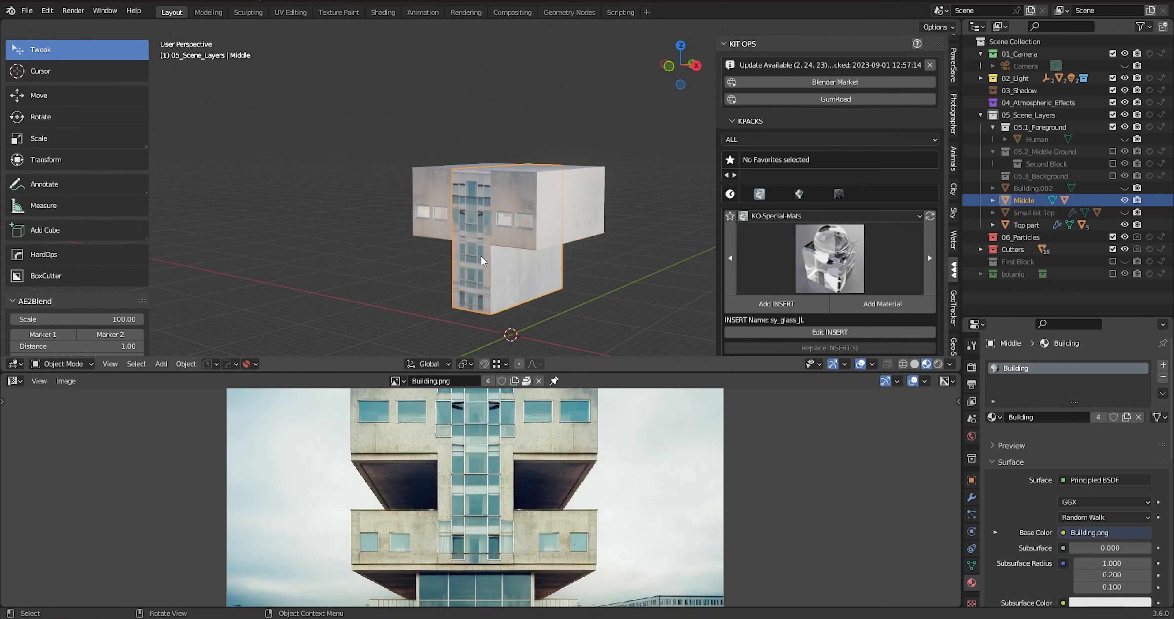
- Scale the Middle part along global Y by about 1.25 so it protrudes from Top part
key(s)
key(y)
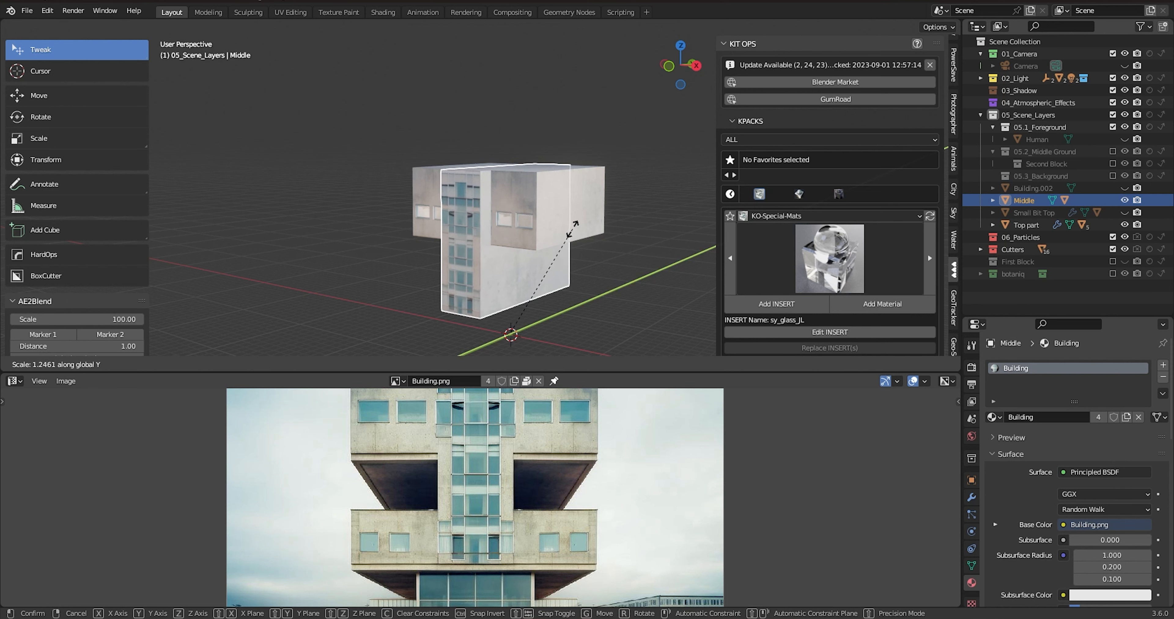
click(572, 236)
scroll(524, 333, down, 3)
middle_drag(546, 313, 510, 299)
click(624, 282)
click(565, 285)
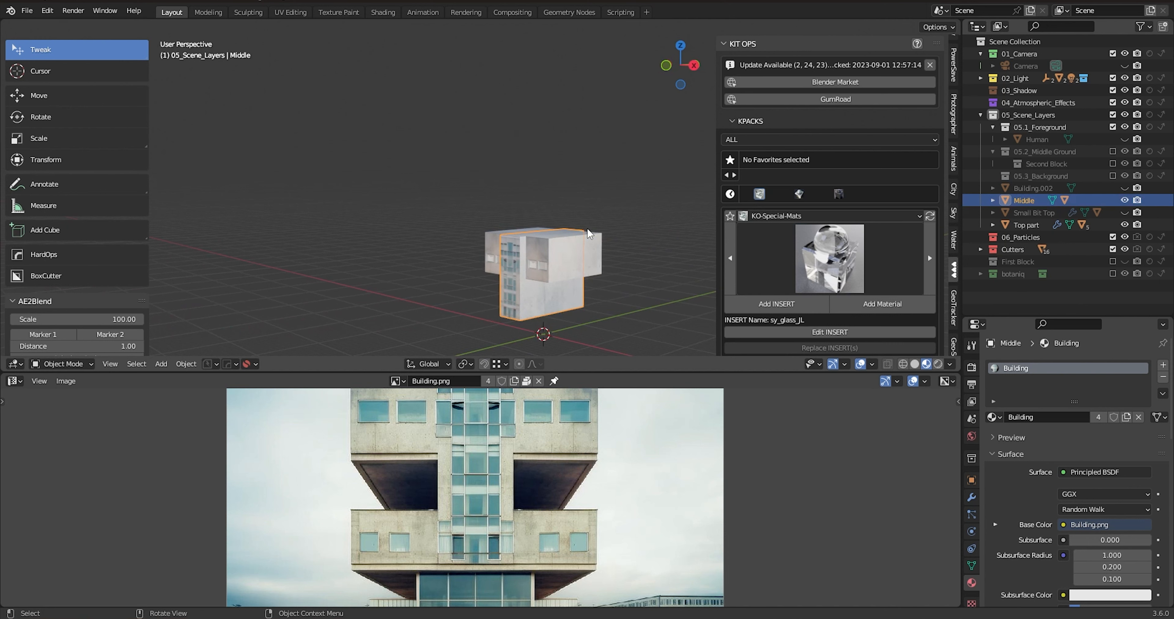
- Stretch the Middle part along Z until it rises slightly above the roof of Top part
key(s)
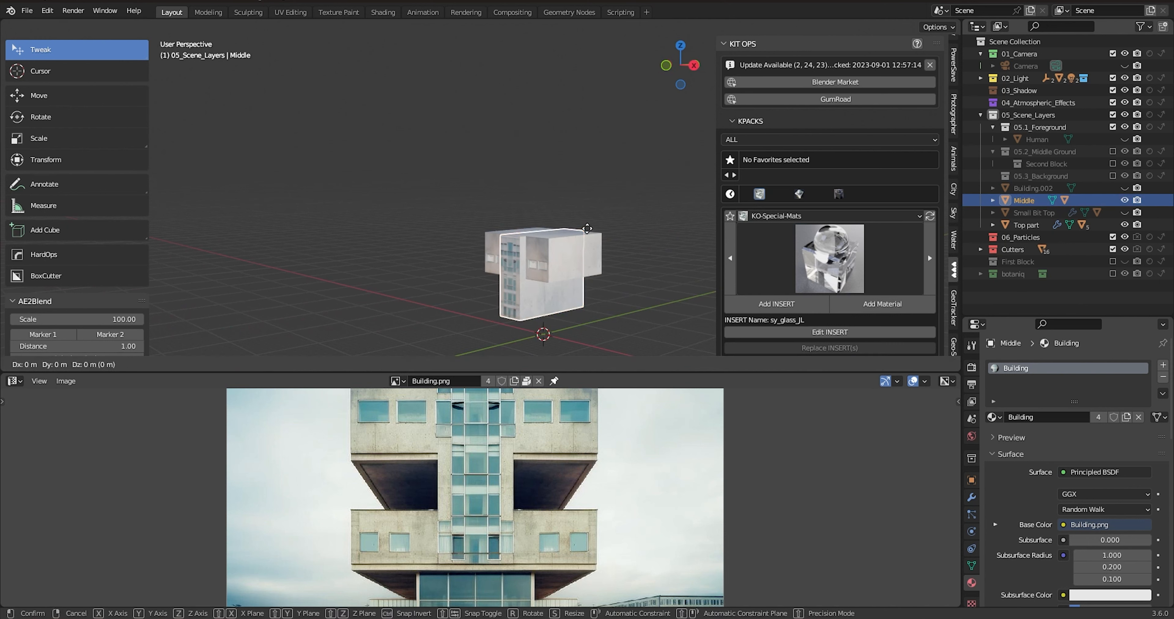
key(z)
click(591, 219)
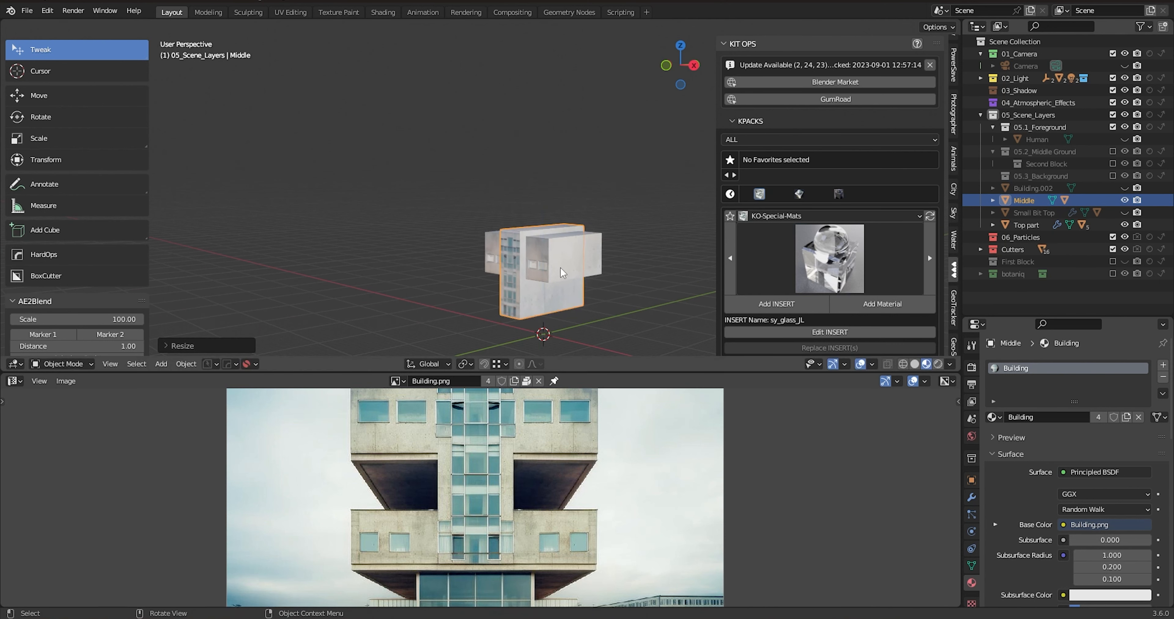
- Try rotating Top part and Middle together about the global Z axis
click(561, 265)
middle_drag(560, 268, 581, 277)
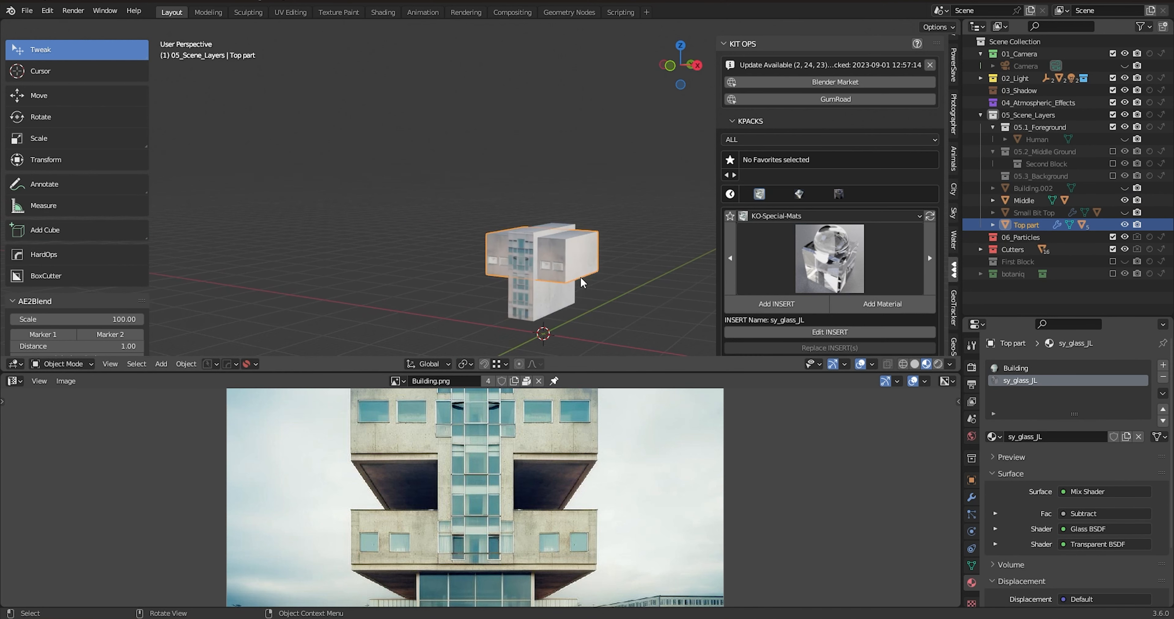
key(r)
key(z)
click(573, 274)
shift+click(523, 298)
key(r)
key(z)
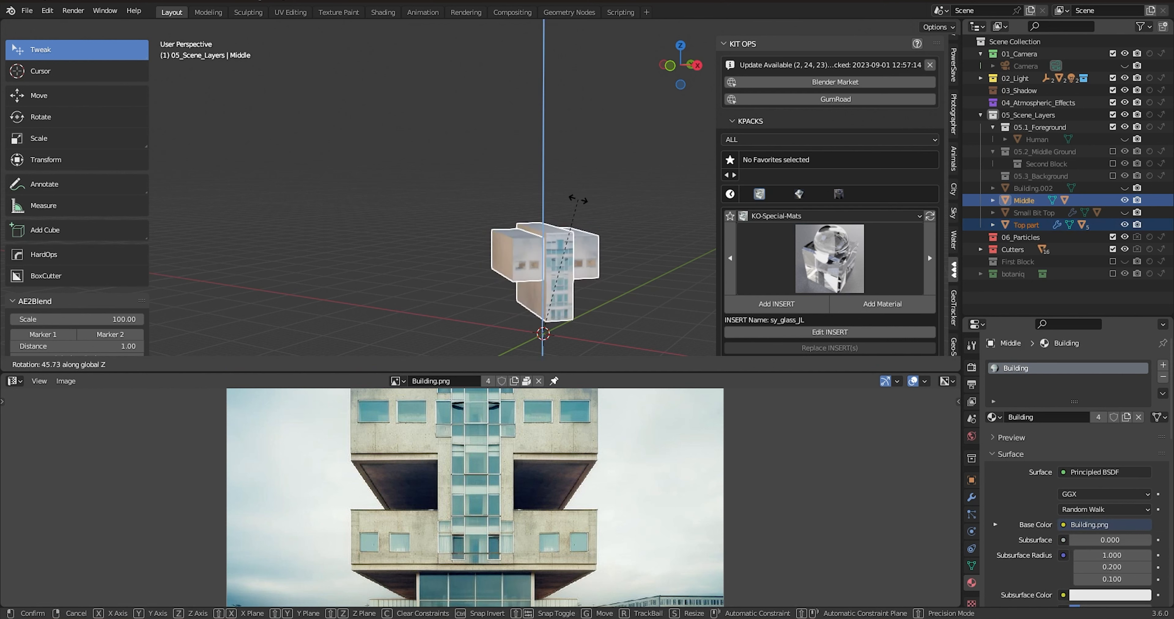
right_click(578, 208)
- Enlarge the 3D viewport by shrinking the image editor, and frame the two building parts
scroll(579, 209, down, 3)
scroll(578, 262, up, 4)
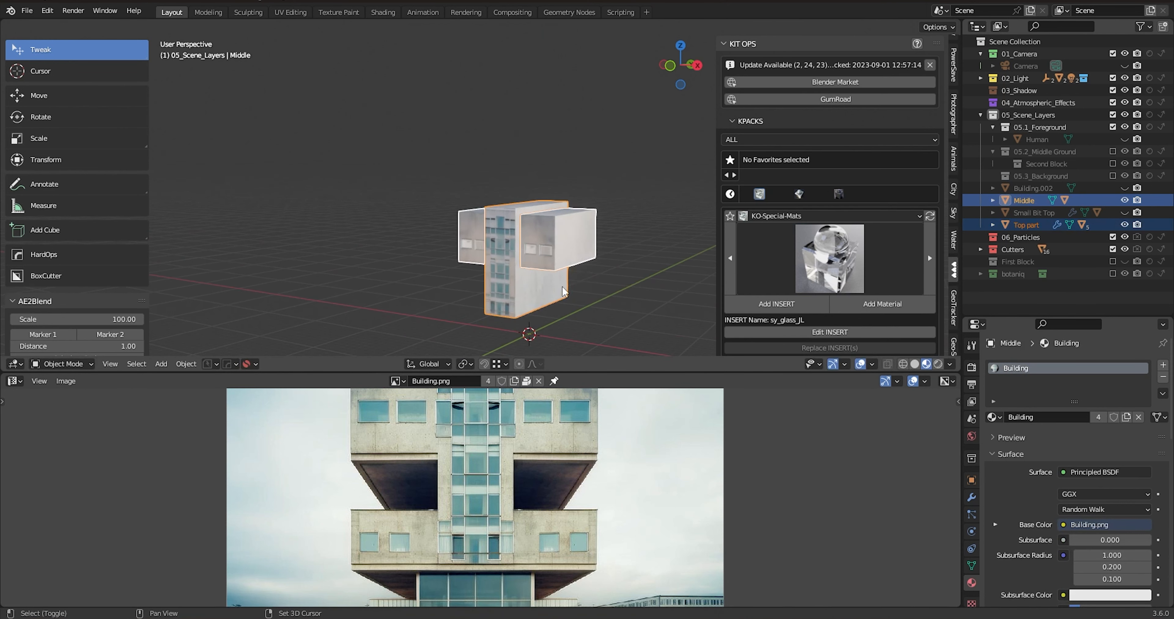
drag(565, 370, 645, 512)
scroll(528, 444, down, 4)
scroll(528, 443, up, 3)
scroll(547, 342, down, 2)
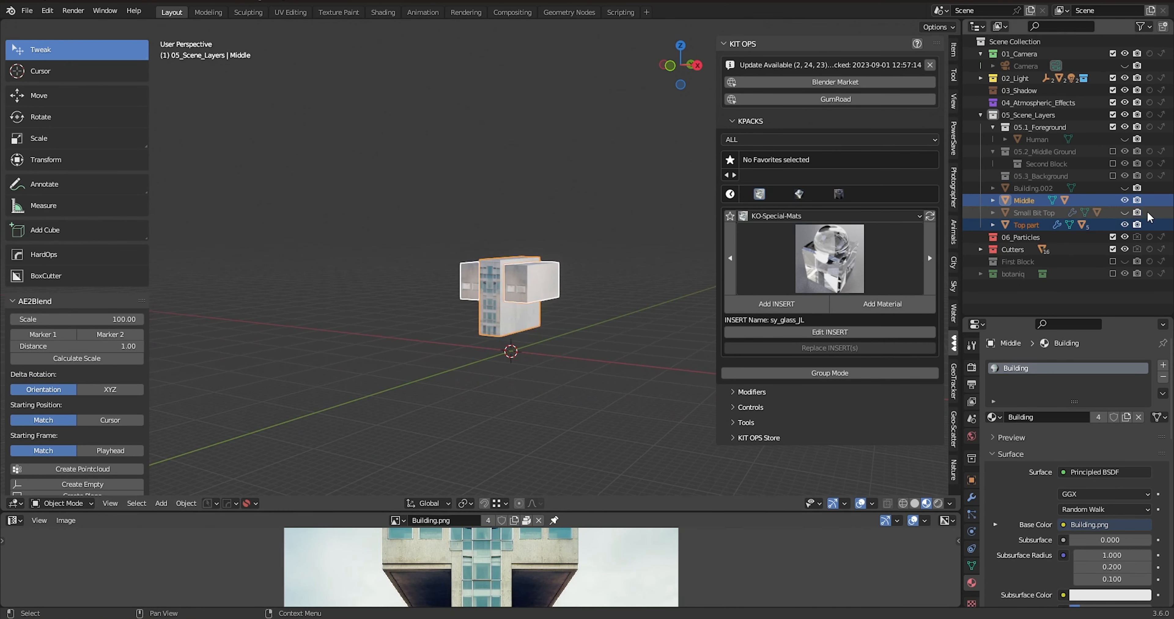
- Hide Middle and Top part, and enable the Second Block collection to show the finished building
click(1035, 188)
click(1125, 201)
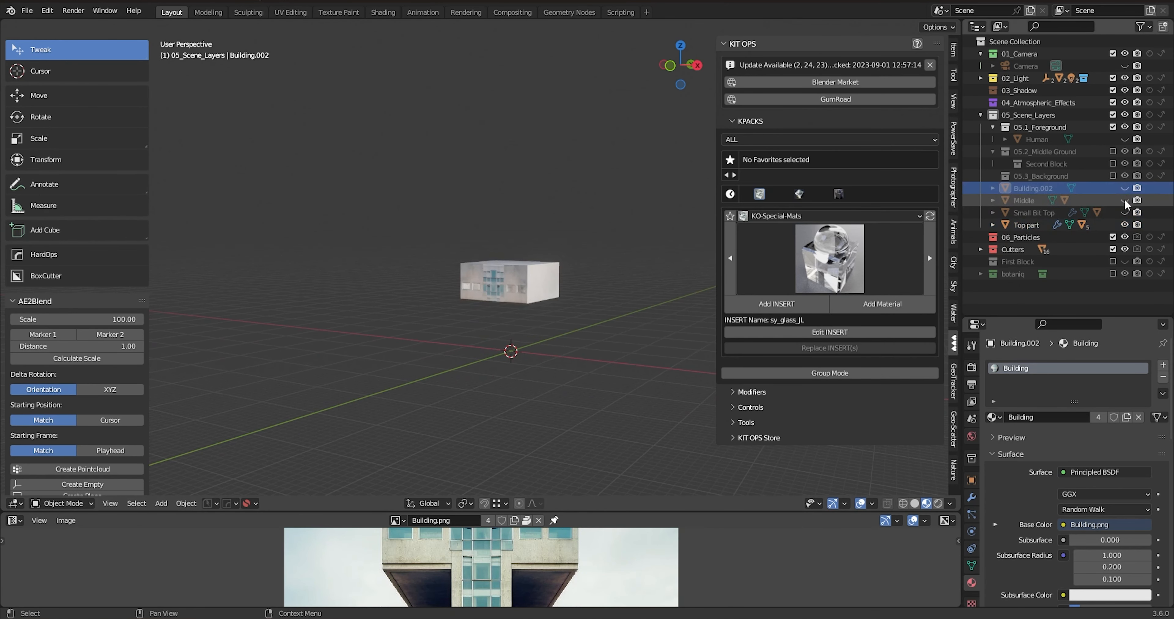
click(1124, 224)
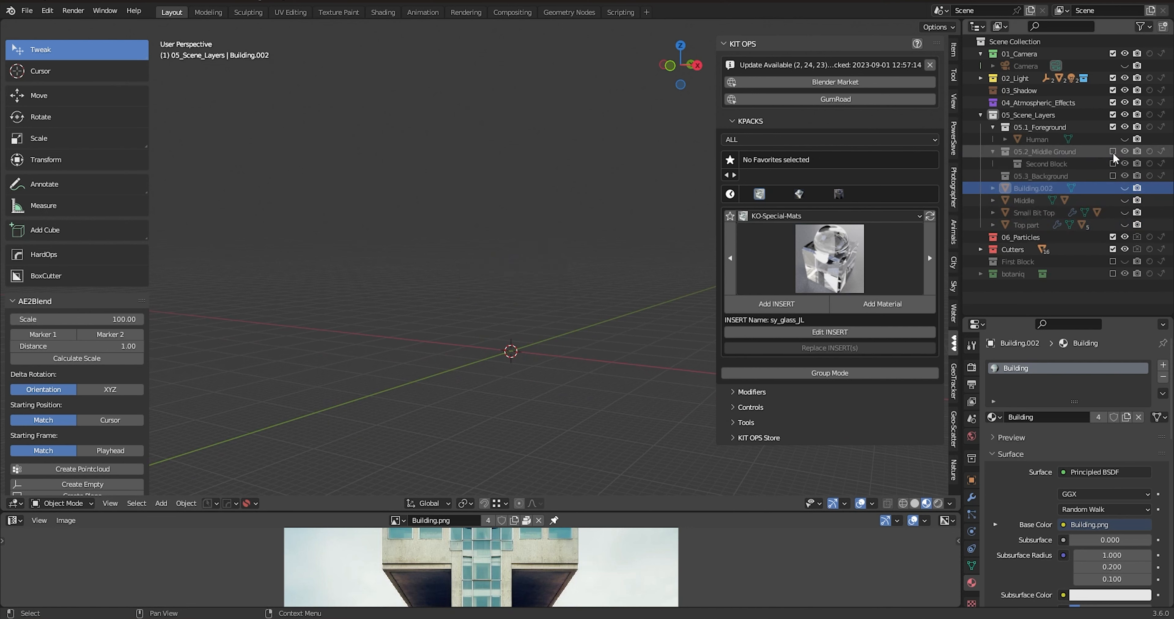
click(1112, 163)
scroll(586, 346, up, 5)
shift+middle_drag(411, 327, 424, 302)
scroll(423, 304, up, 5)
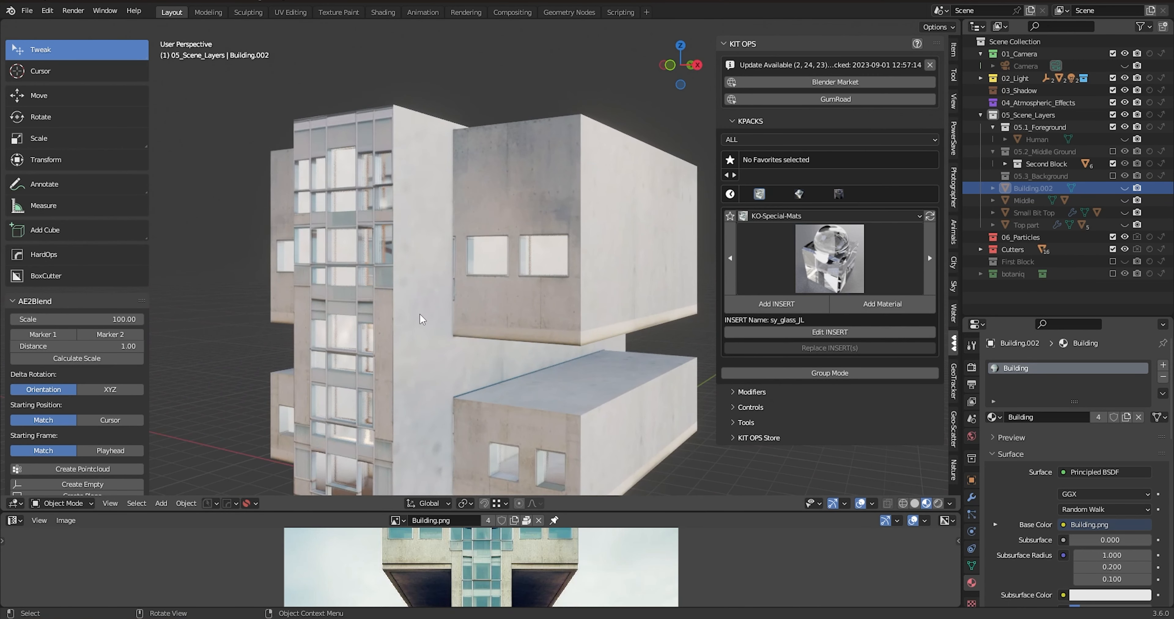
scroll(420, 315, down, 2)
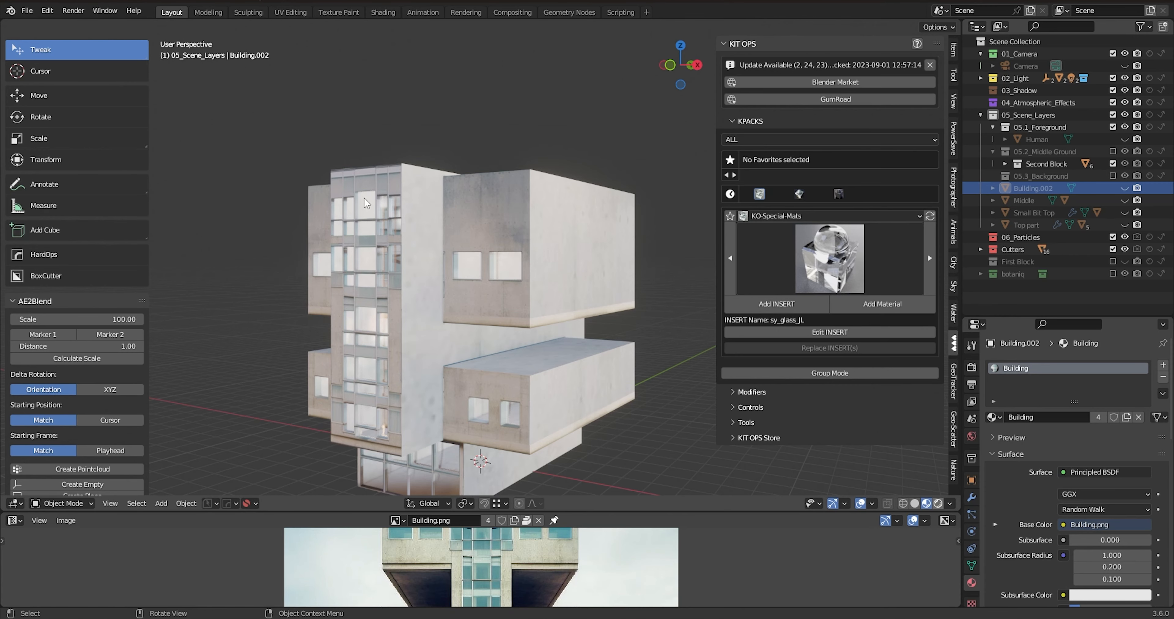
- Switch the viewport to Rendered shading and view the Second Block building from its side
click(938, 503)
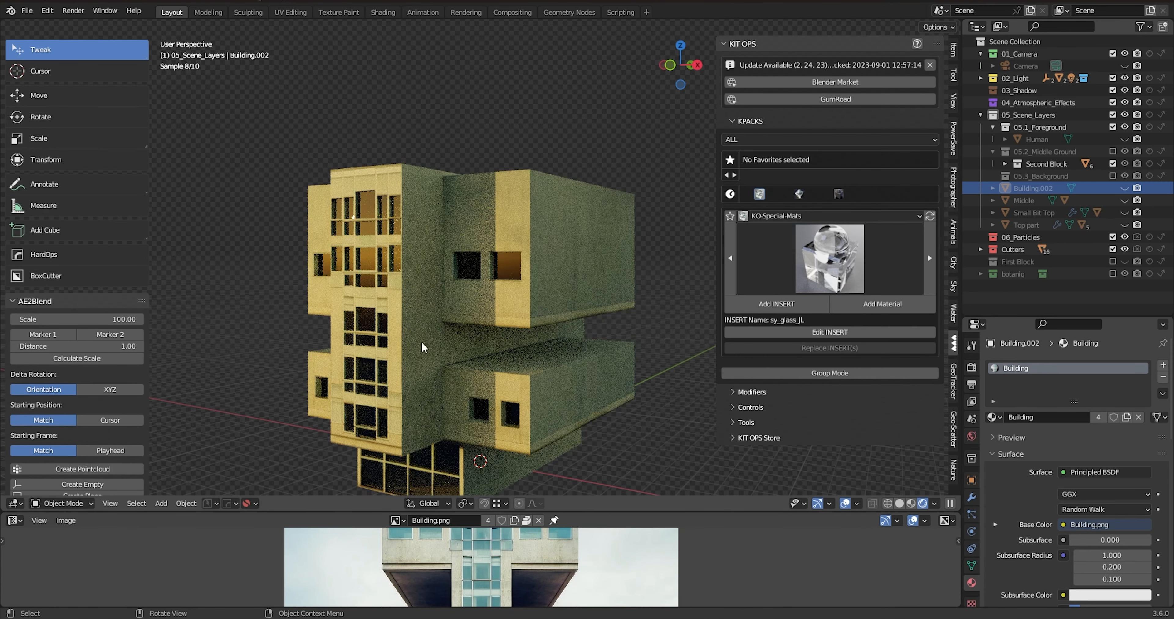
shift+middle_drag(421, 342, 429, 314)
middle_drag(485, 369, 460, 355)
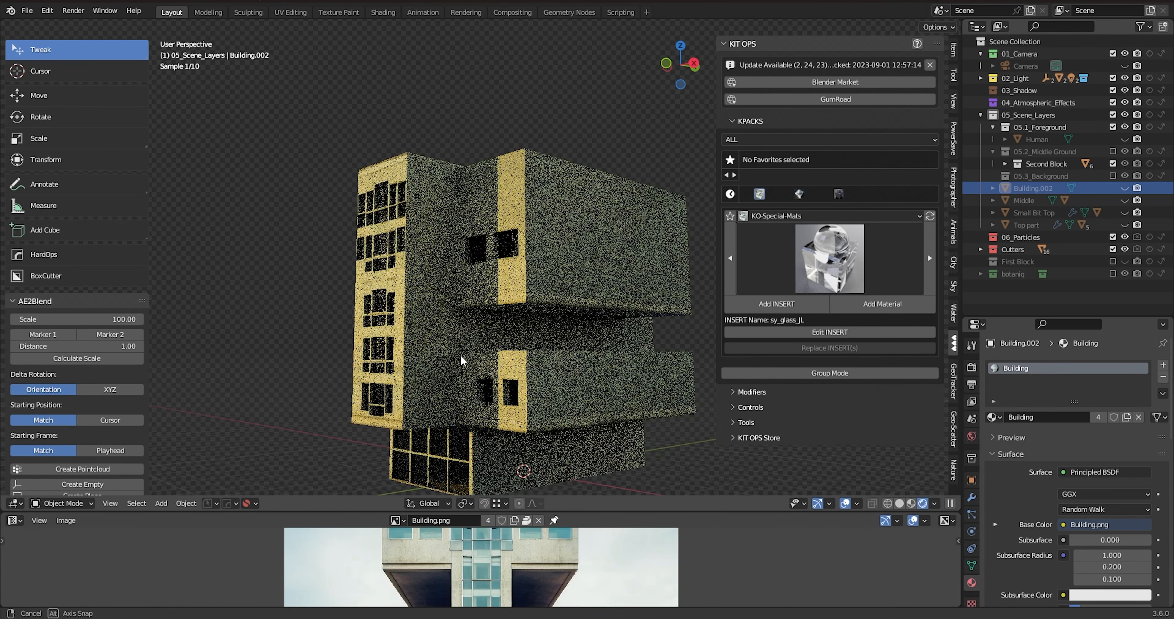
- Select the thin slab under the upper side block and try moving it along Z
click(582, 304)
key(g)
key(z)
click(609, 289)
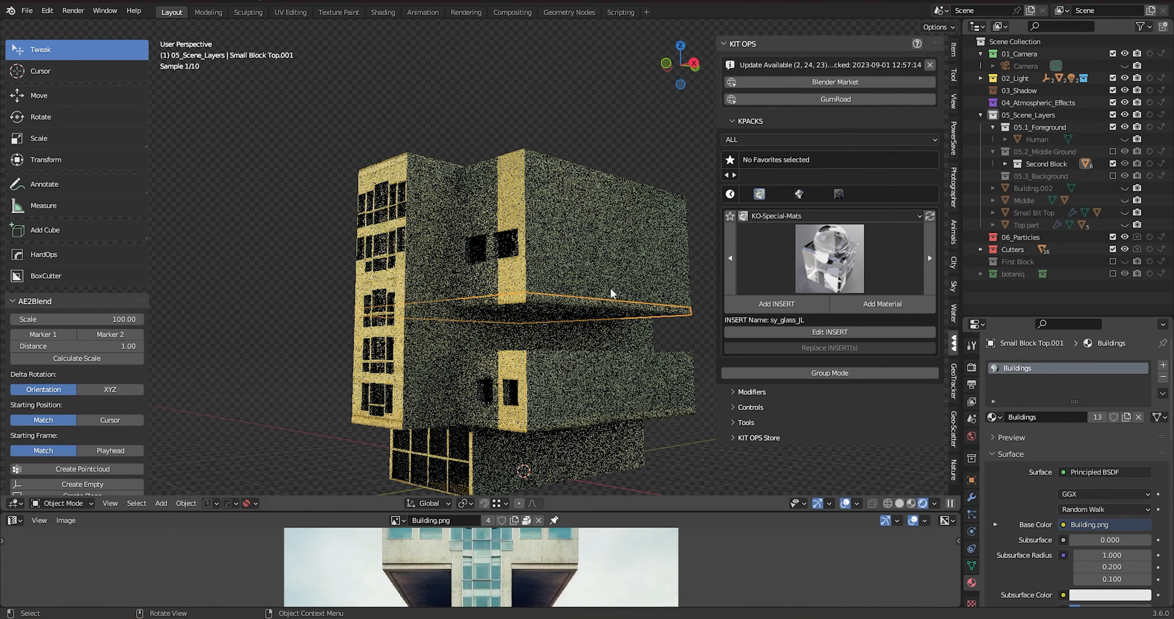
- Set the origin of the selected slab, Small Block Top.001, to its geometry
scroll(553, 338, up, 4)
middle_drag(553, 337, 562, 352)
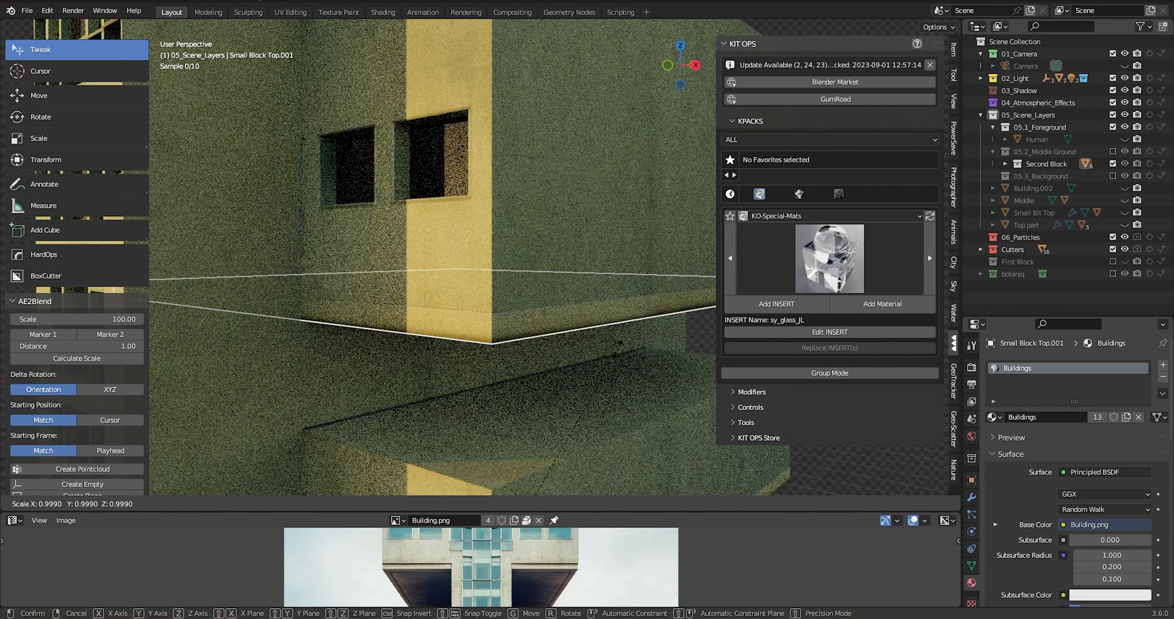
key(shift+s)
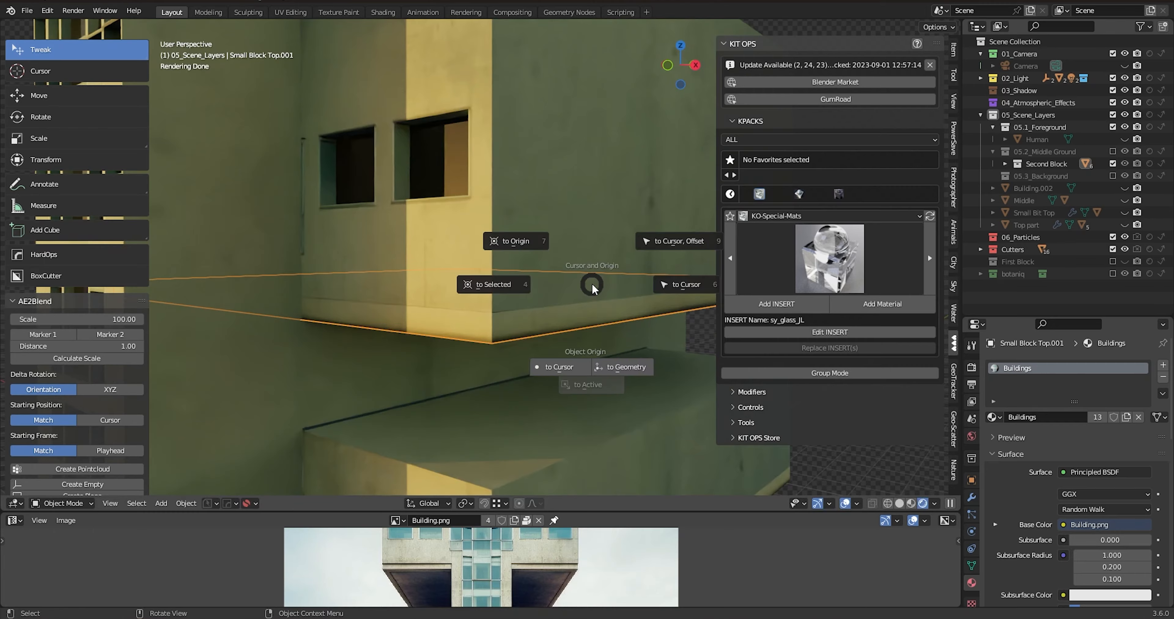
click(623, 367)
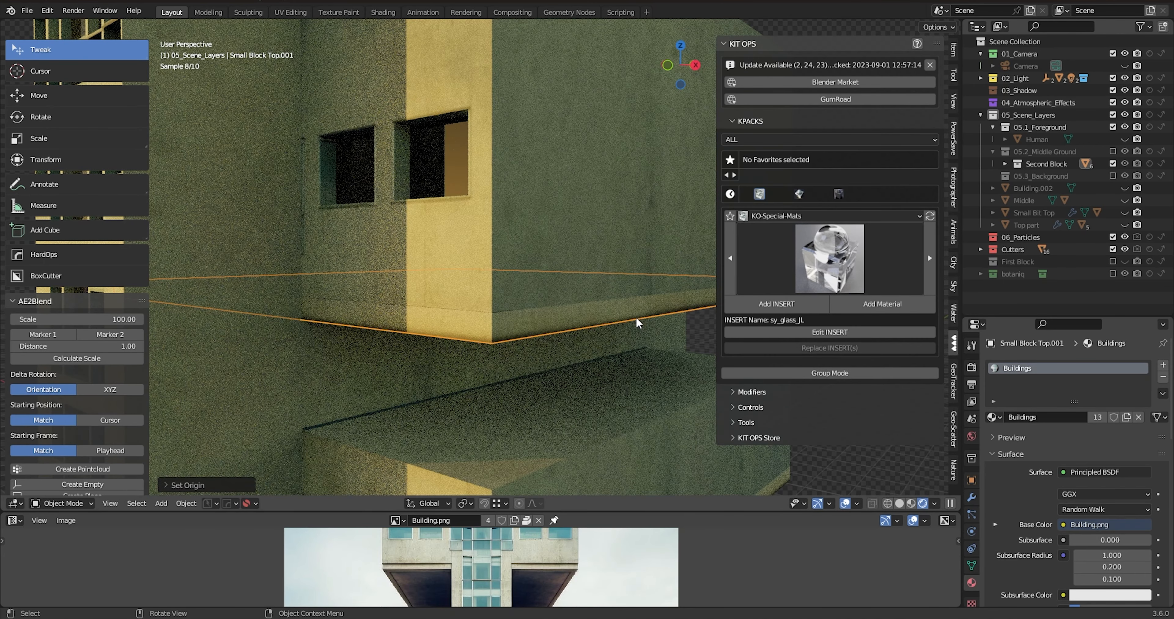
- Scale the slab Small Block Top.001 uniformly to adjust its overhang beneath the upper side block
scroll(636, 325, down, 6)
scroll(637, 325, up, 4)
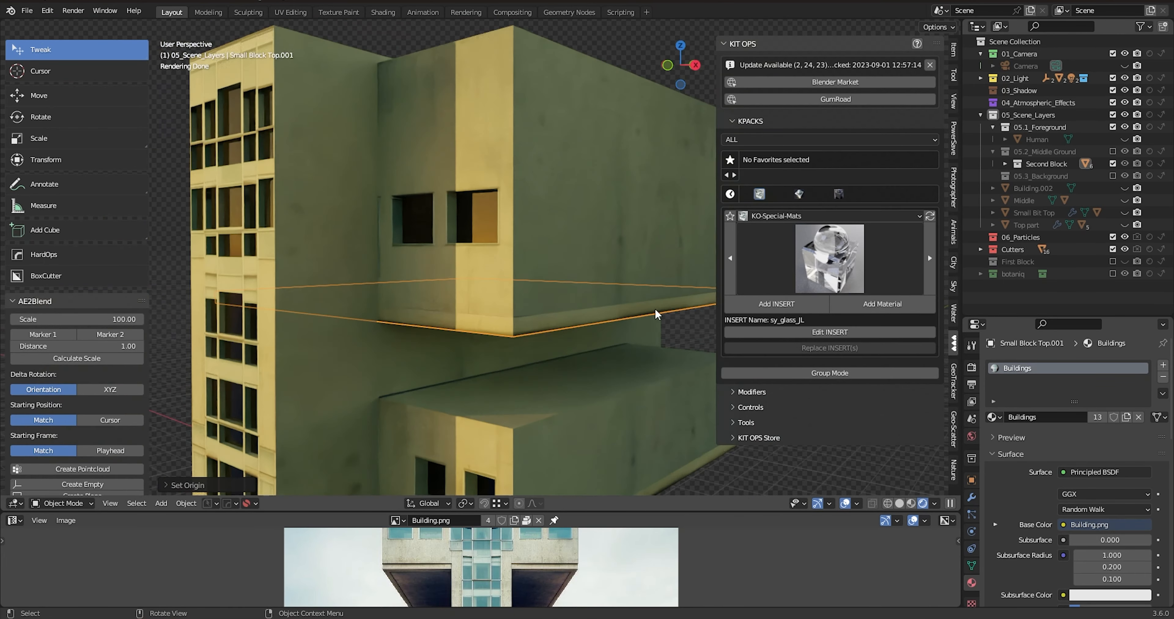
key(s)
click(648, 310)
- Set the origin of the slab Small Block Bottom.001 to its geometry and scale it uniformly to about 0.97
scroll(536, 363, down, 5)
scroll(498, 380, up, 5)
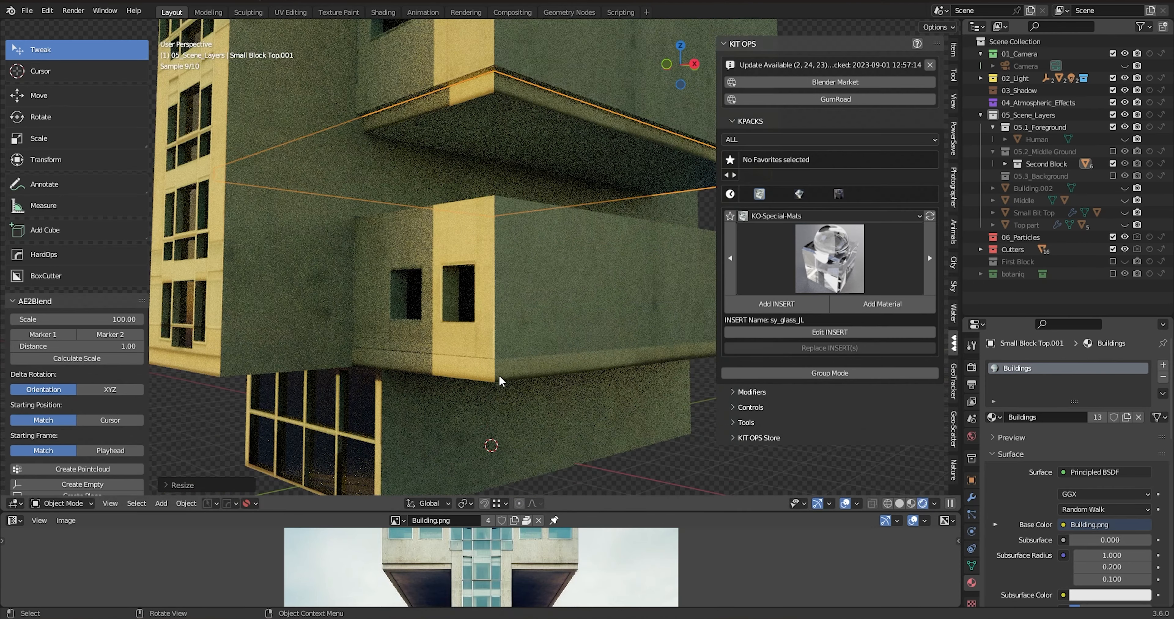
click(531, 361)
key(shift+s)
click(557, 441)
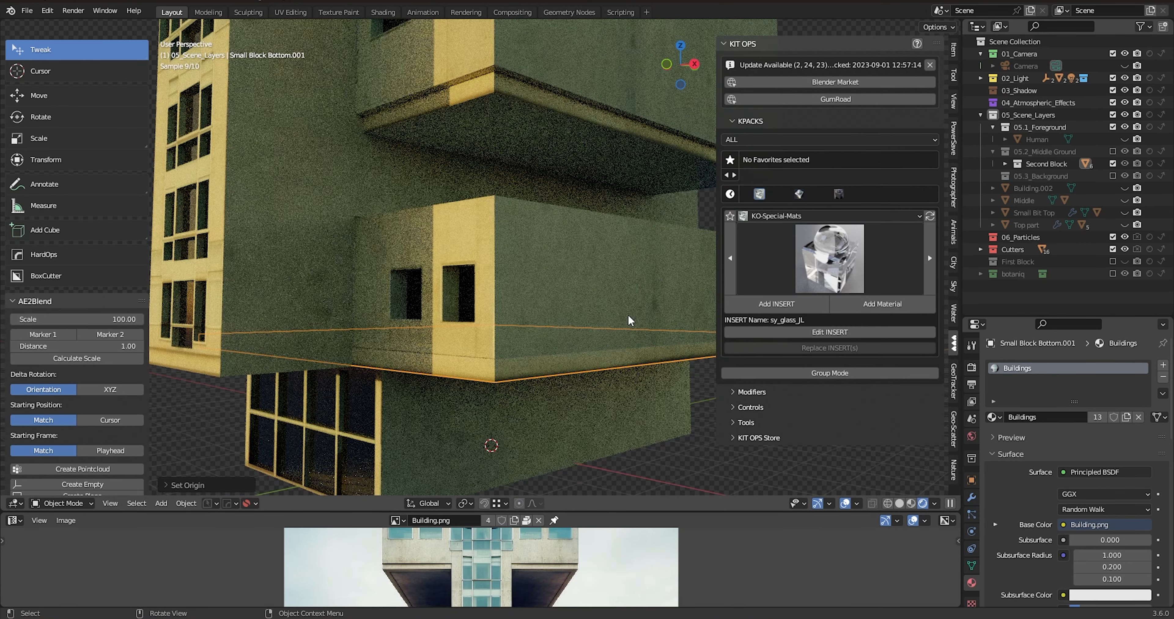
key(s)
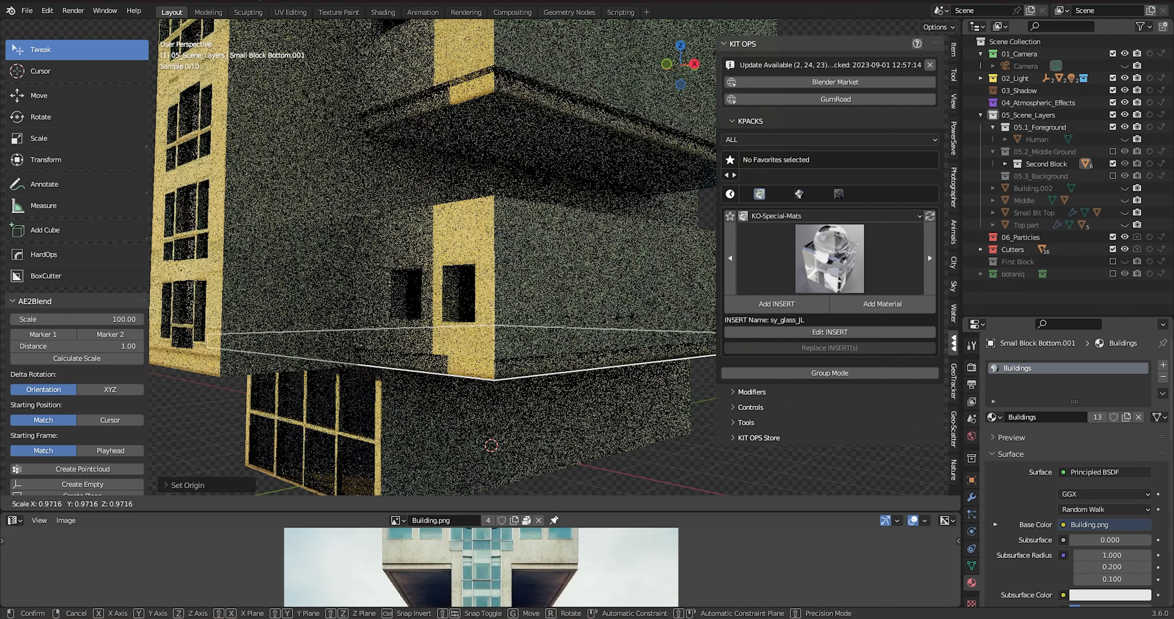
click(624, 322)
- Inset the underside face of Small Block Top.001 and move the inset face slightly upward to form a recess
click(473, 119)
key(Tab)
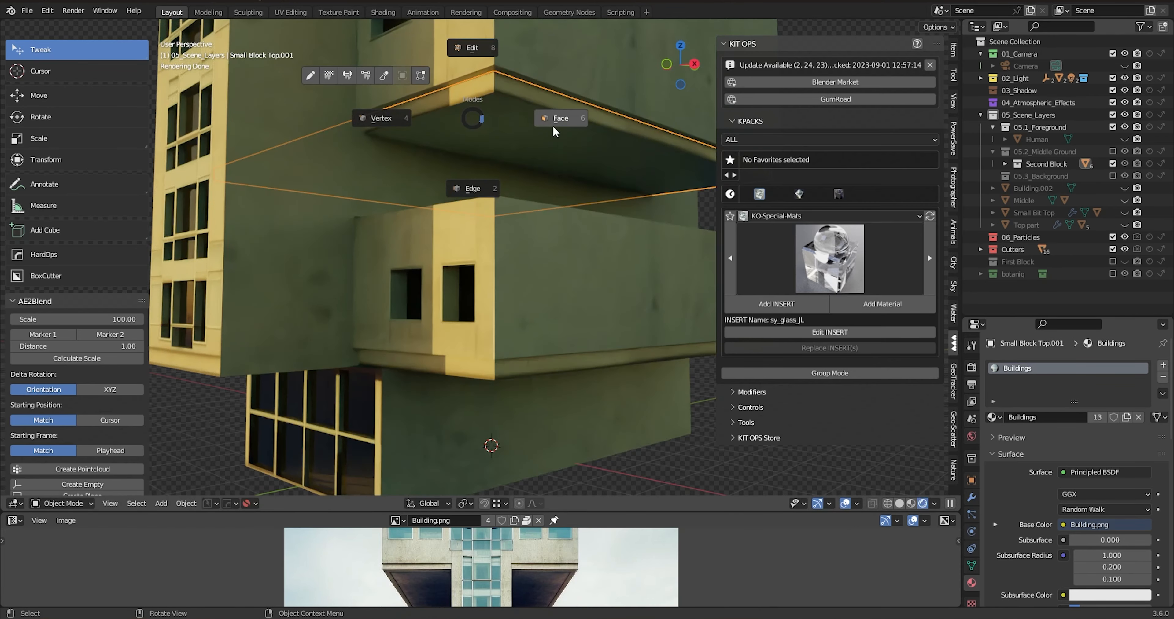
click(513, 129)
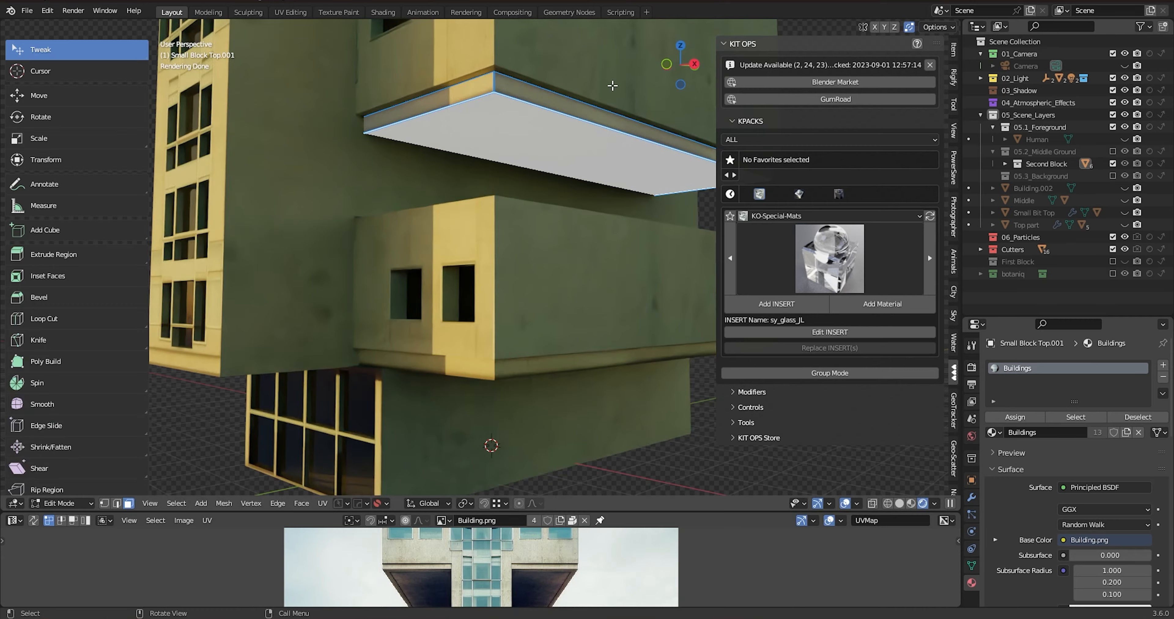
key(i)
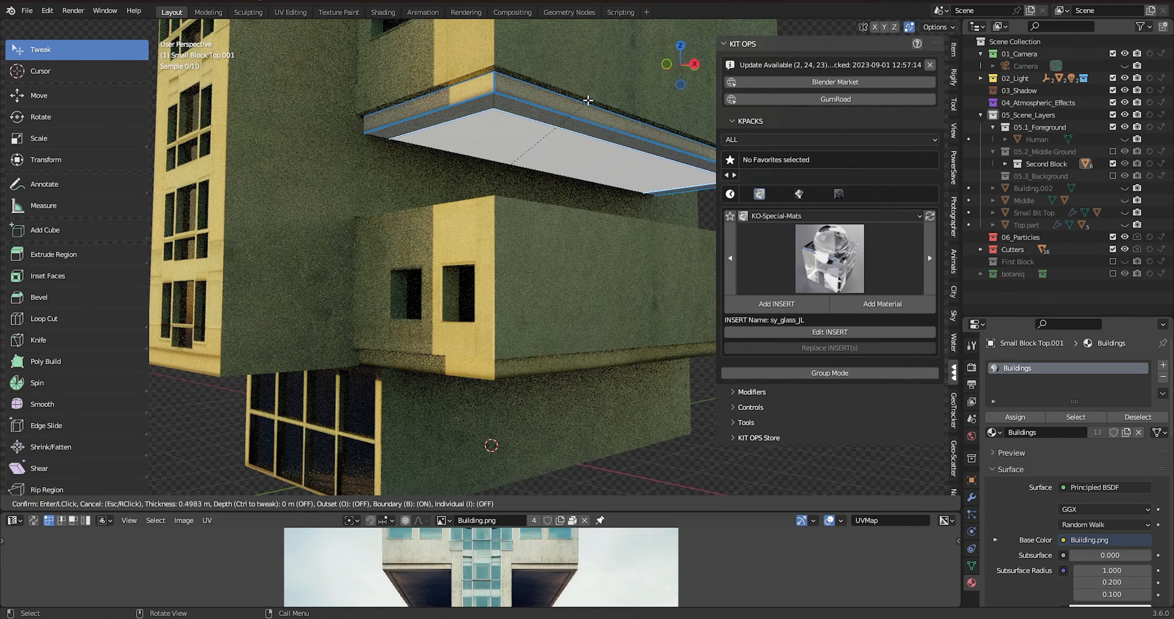
click(602, 95)
key(g)
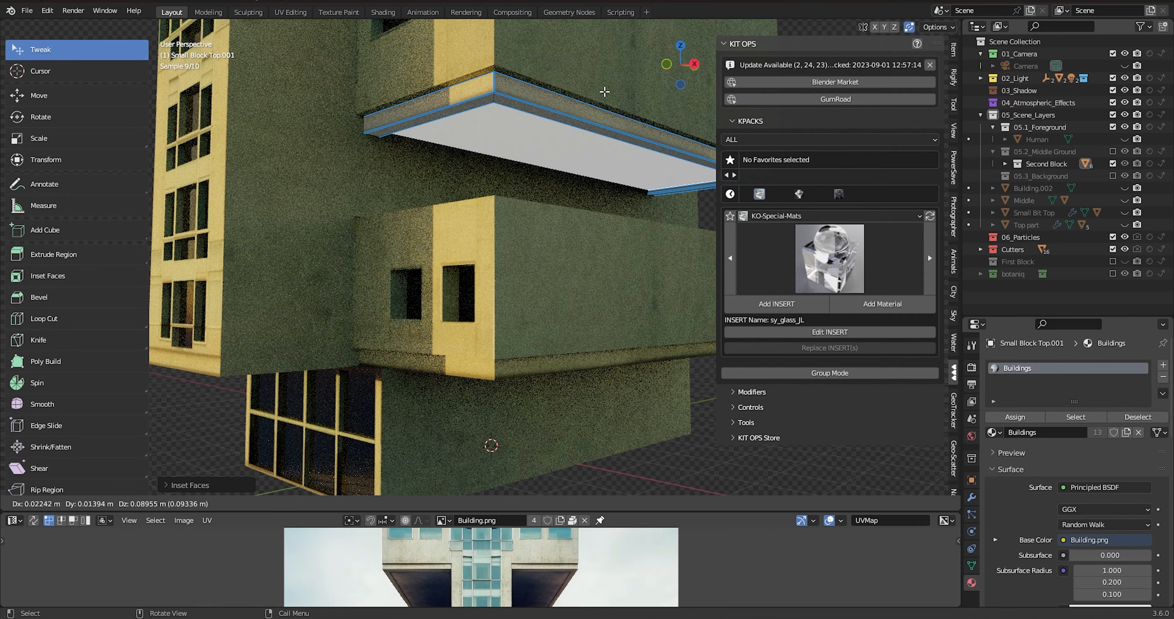
click(606, 90)
key(Tab)
click(584, 143)
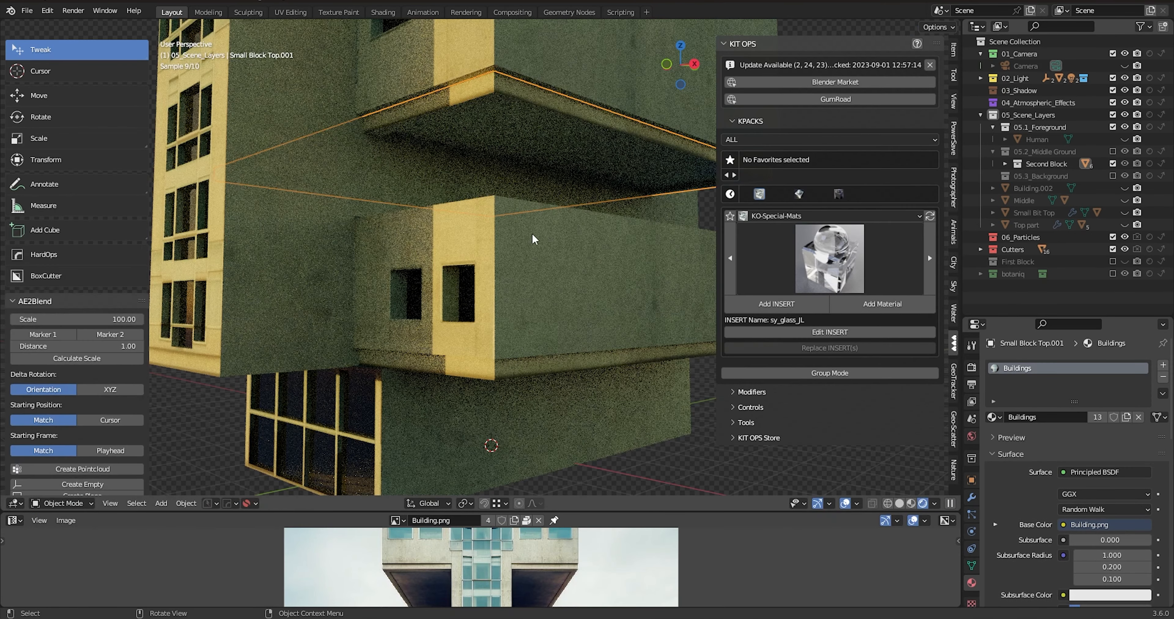
- Inset the underside face of Small Block Bottom.001 by about 0.34 m and move the inner face up about 0.14 m
shift+middle_drag(532, 233, 516, 192)
click(511, 246)
middle_drag(511, 247, 497, 278)
click(496, 288)
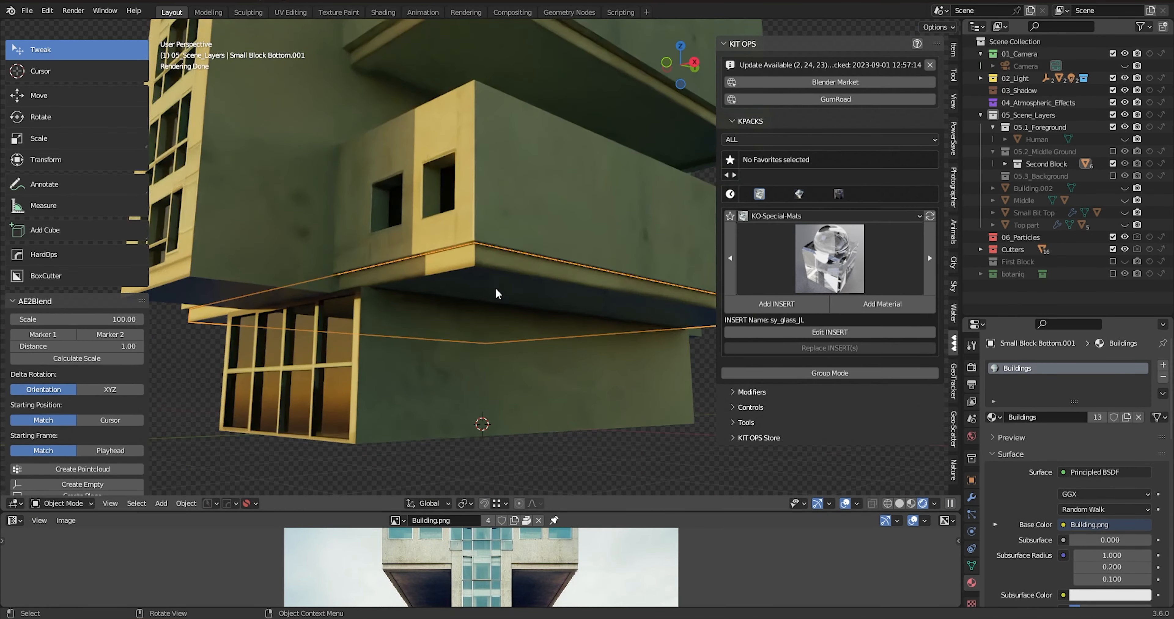
key(Tab)
click(561, 288)
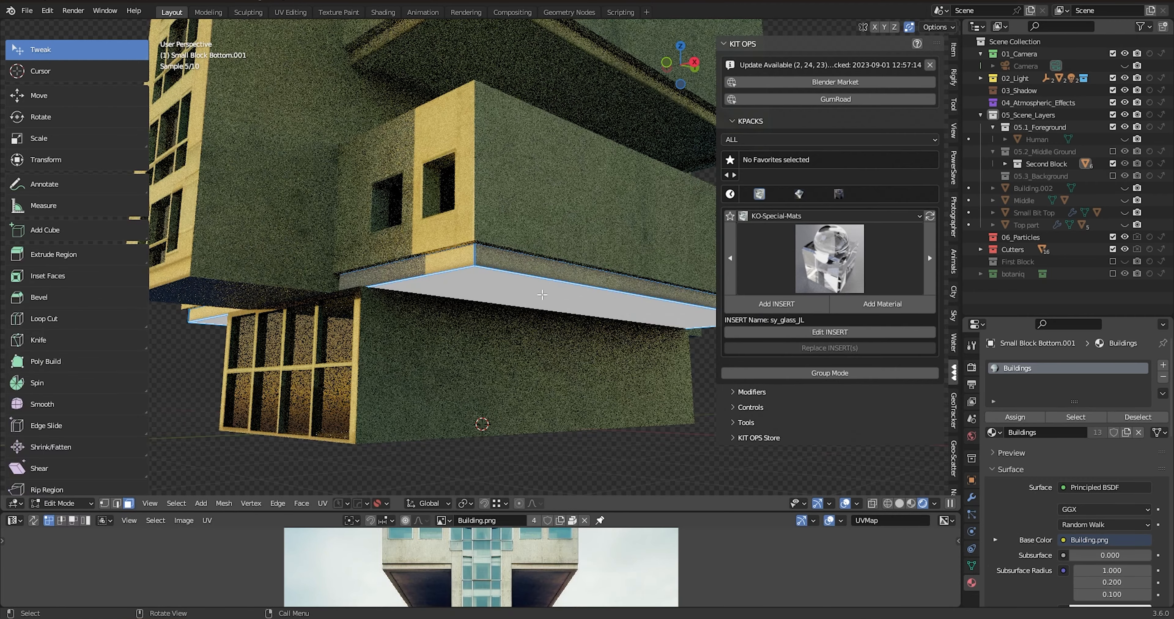
key(i)
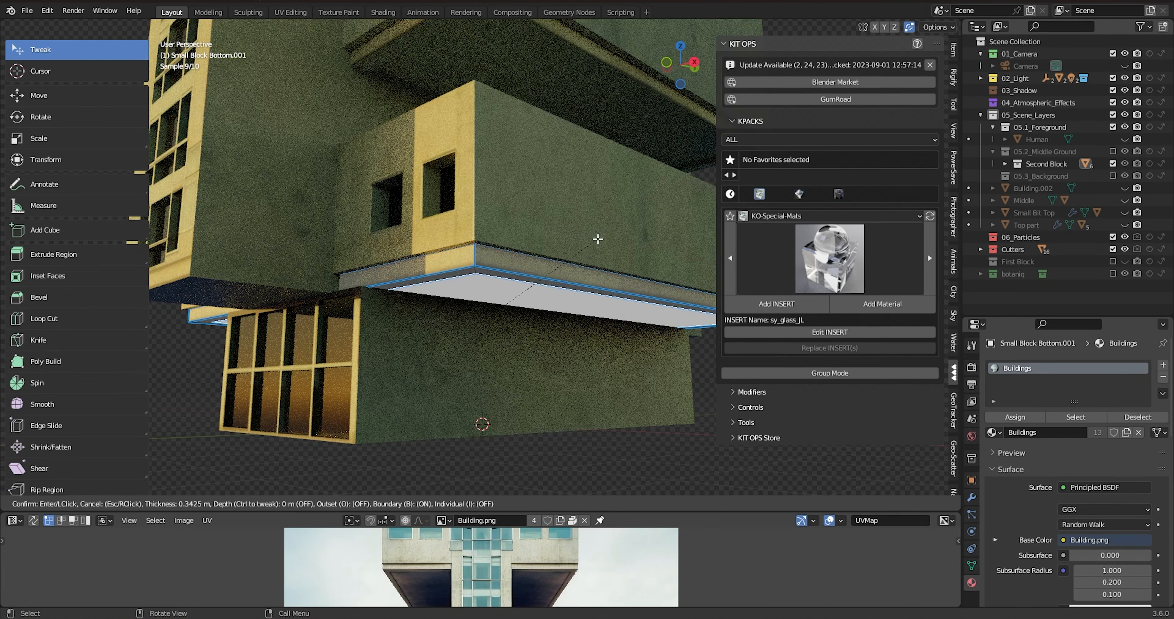
click(598, 238)
key(g)
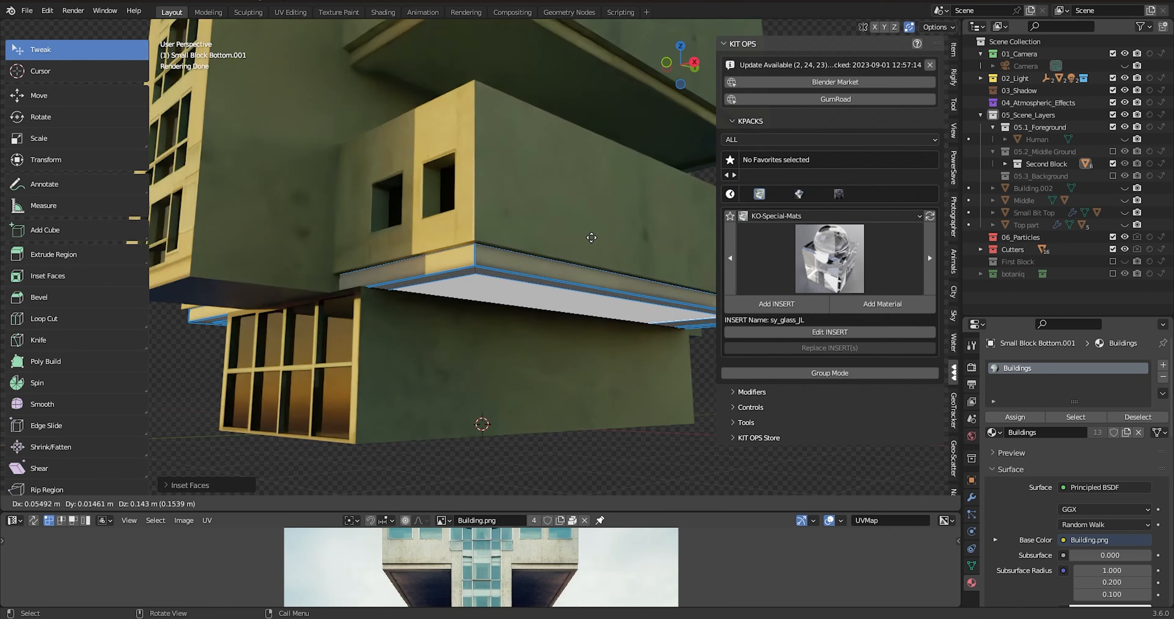
click(591, 237)
key(Tab)
click(586, 172)
- Set the origin of the ground-floor block Bottom.001 to its geometry and scale the block down slightly
scroll(498, 299, down, 6)
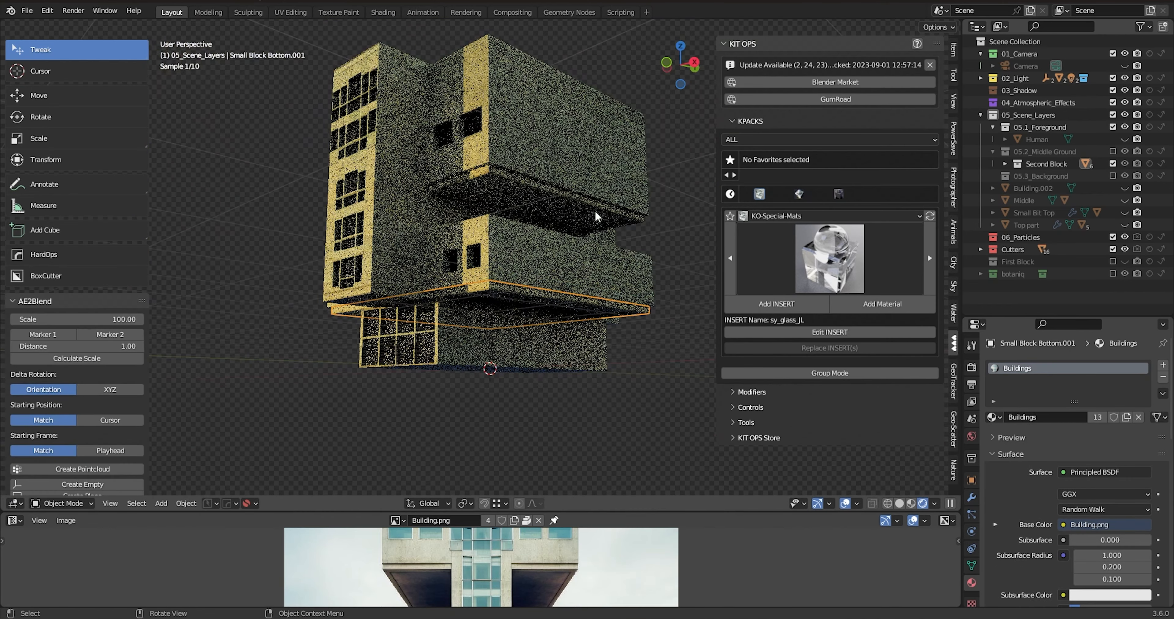
middle_drag(585, 216, 447, 352)
click(446, 351)
middle_drag(479, 398, 624, 382)
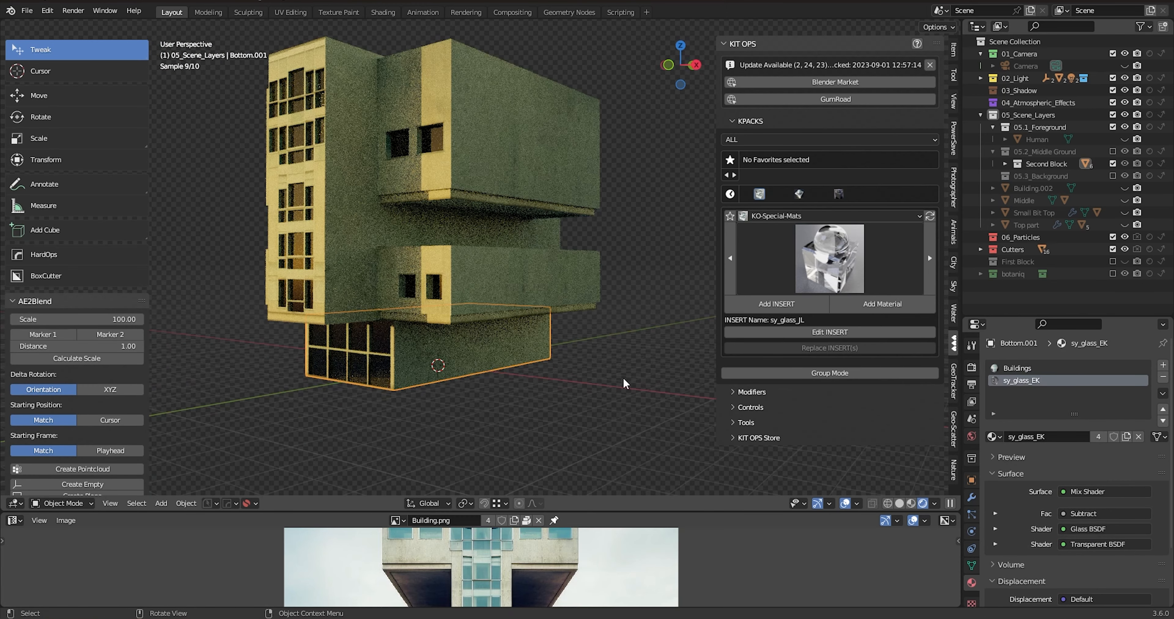
key(ctrl+alt+shift+c)
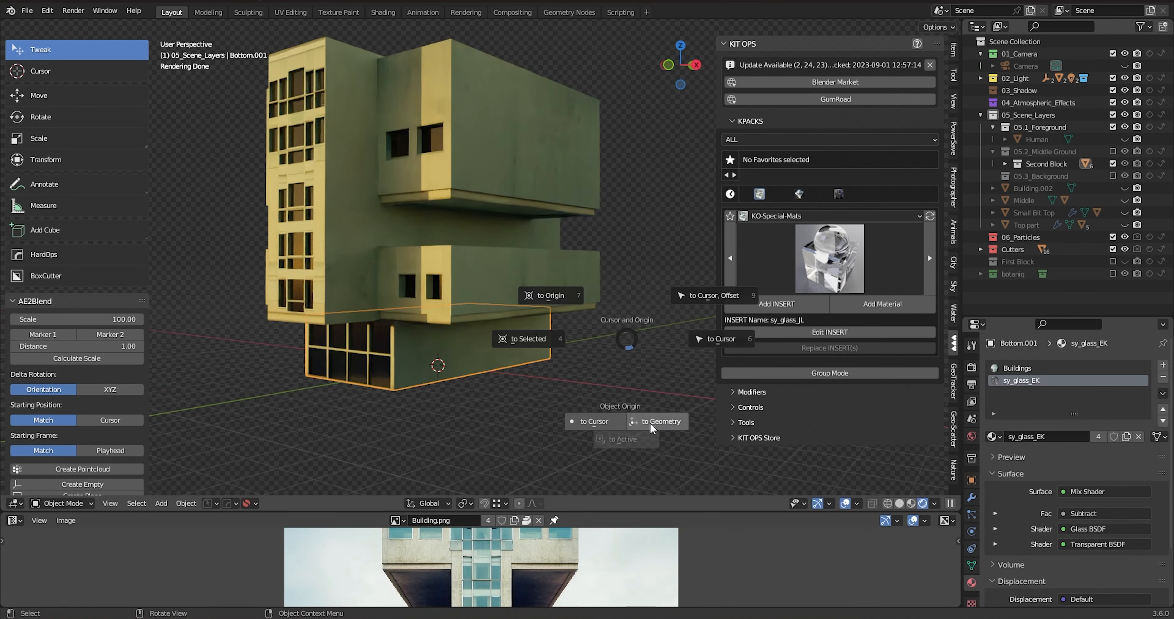
click(651, 423)
key(s)
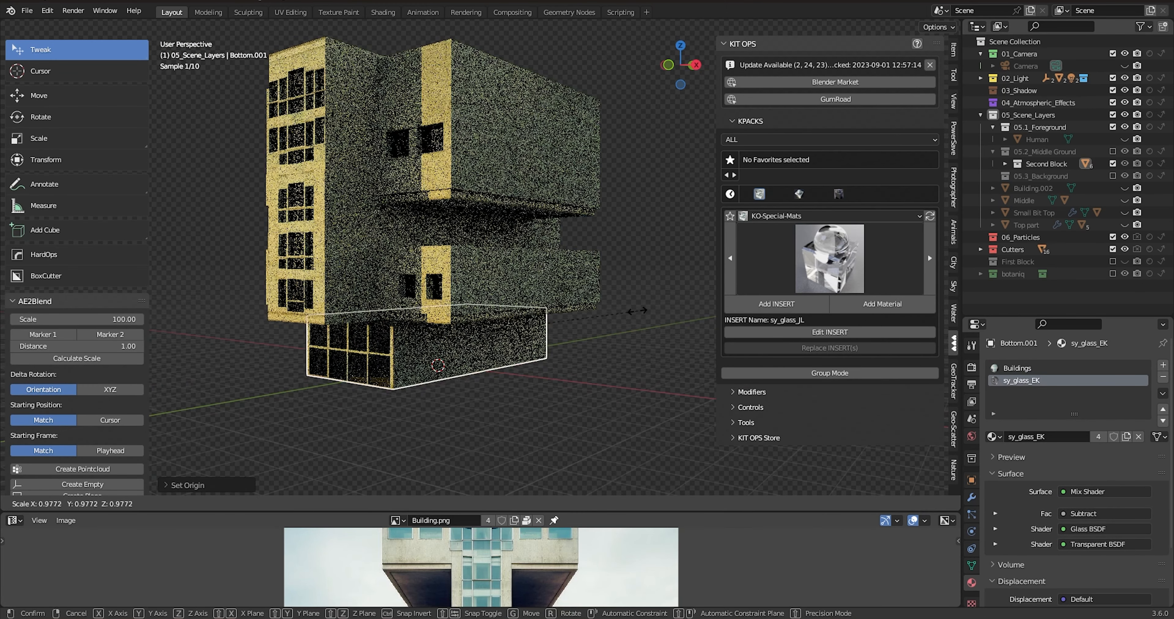
click(621, 315)
- Scale the ground-floor block Bottom.001 separately along the X and Y axes to adjust its footprint
middle_drag(622, 315, 558, 388)
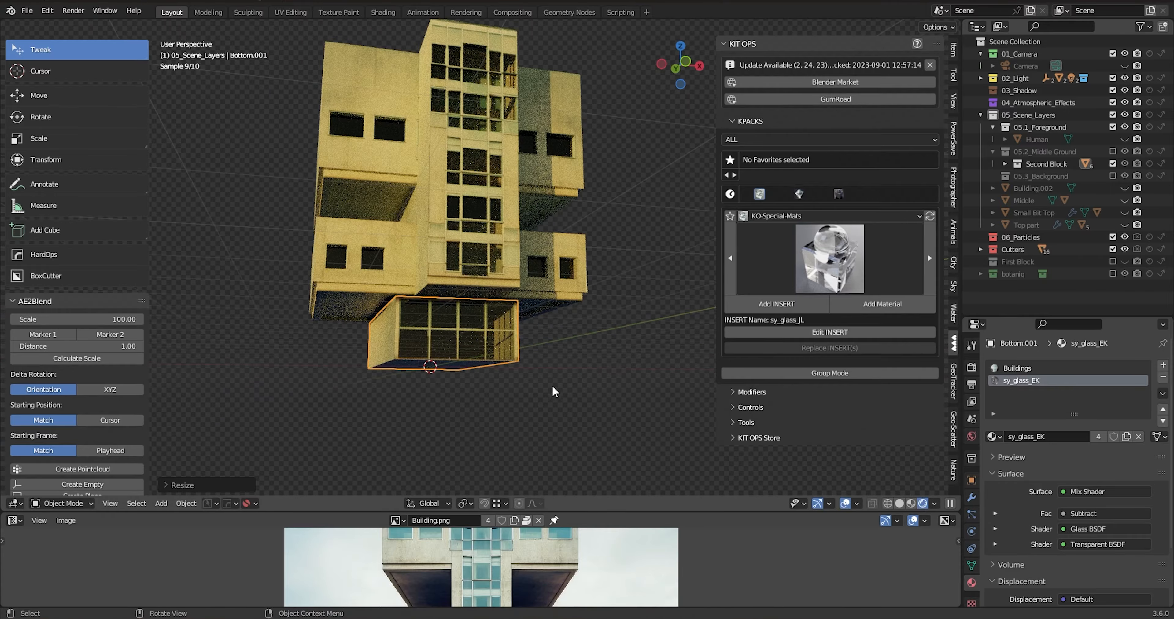
scroll(515, 367, up, 3)
middle_drag(465, 343, 531, 343)
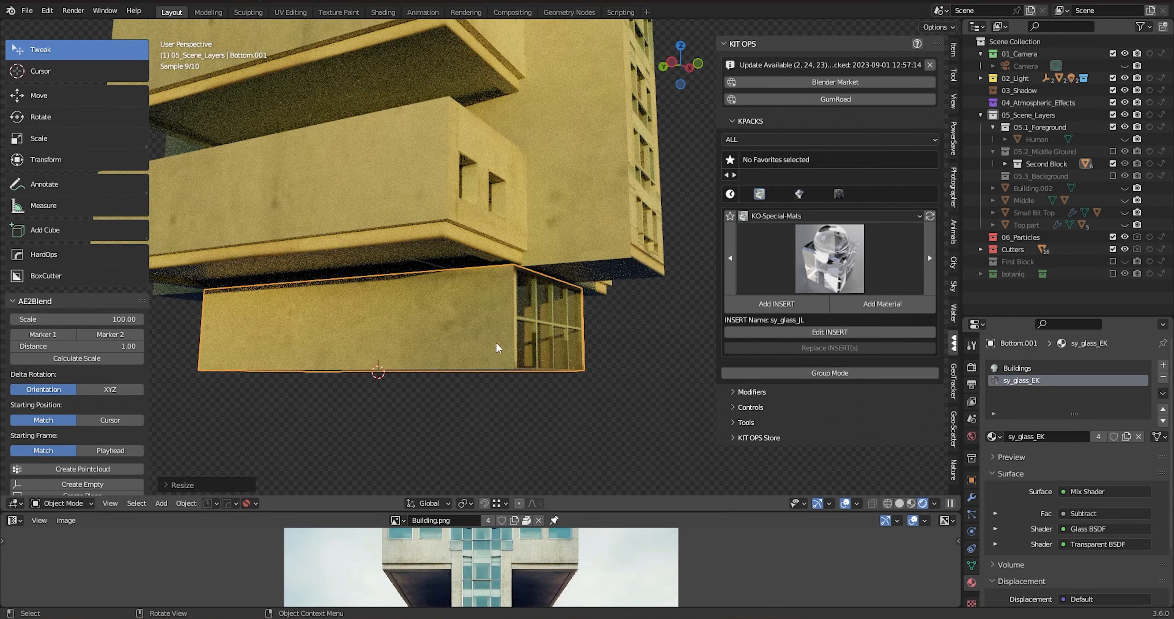
mouse_move(443, 332)
middle_down()
mouse_move(393, 333)
mouse_move(550, 332)
mouse_move(524, 353)
mouse_move(444, 345)
mouse_move(486, 325)
mouse_move(438, 349)
mouse_move(452, 350)
middle_up()
scroll(449, 346, down, 2)
scroll(441, 343, up, 3)
key(s)
key(x)
click(611, 326)
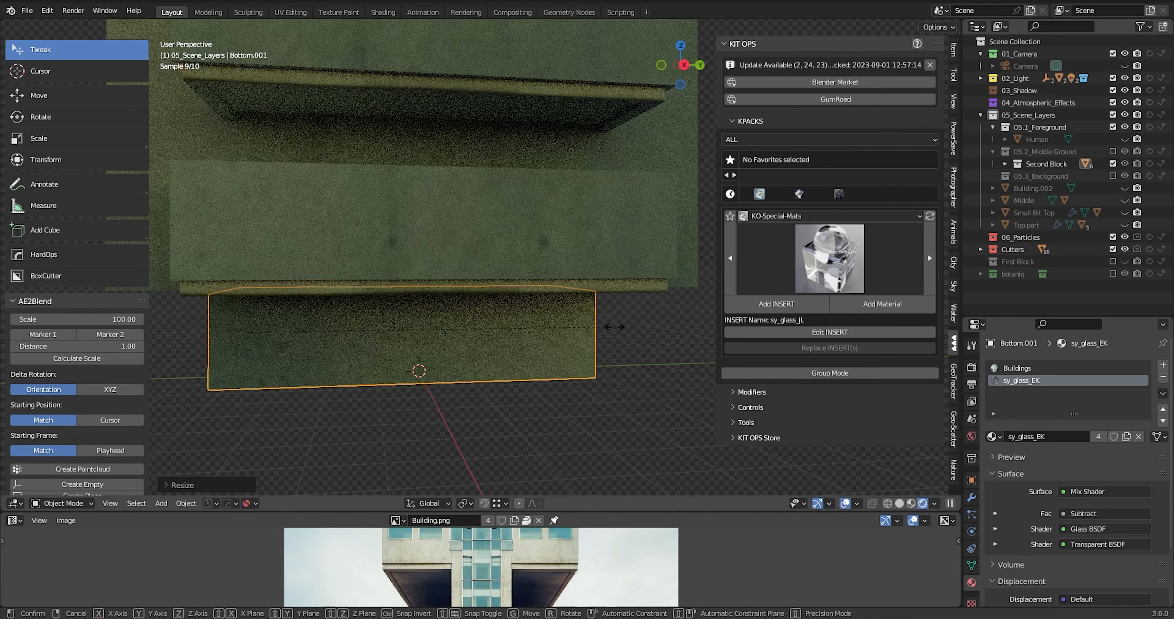
key(s)
key(y)
click(547, 337)
- Set the ground-floor block's origin to its geometry and apply all of its transforms
middle_drag(553, 337, 615, 364)
key(shift+s)
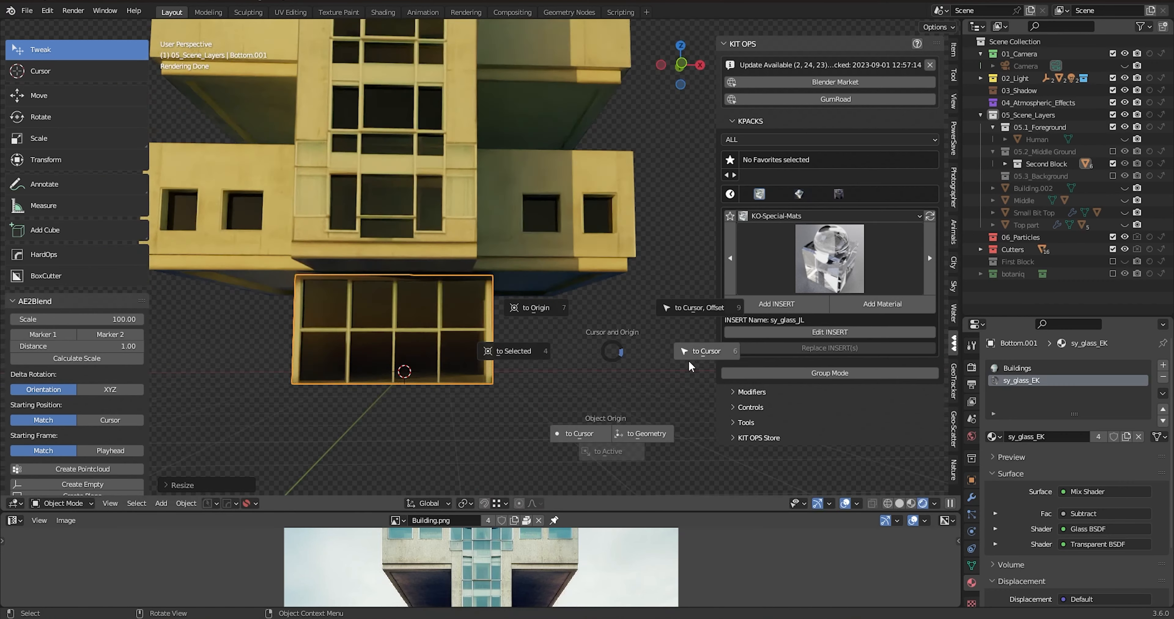
click(664, 433)
key(ctrl+a)
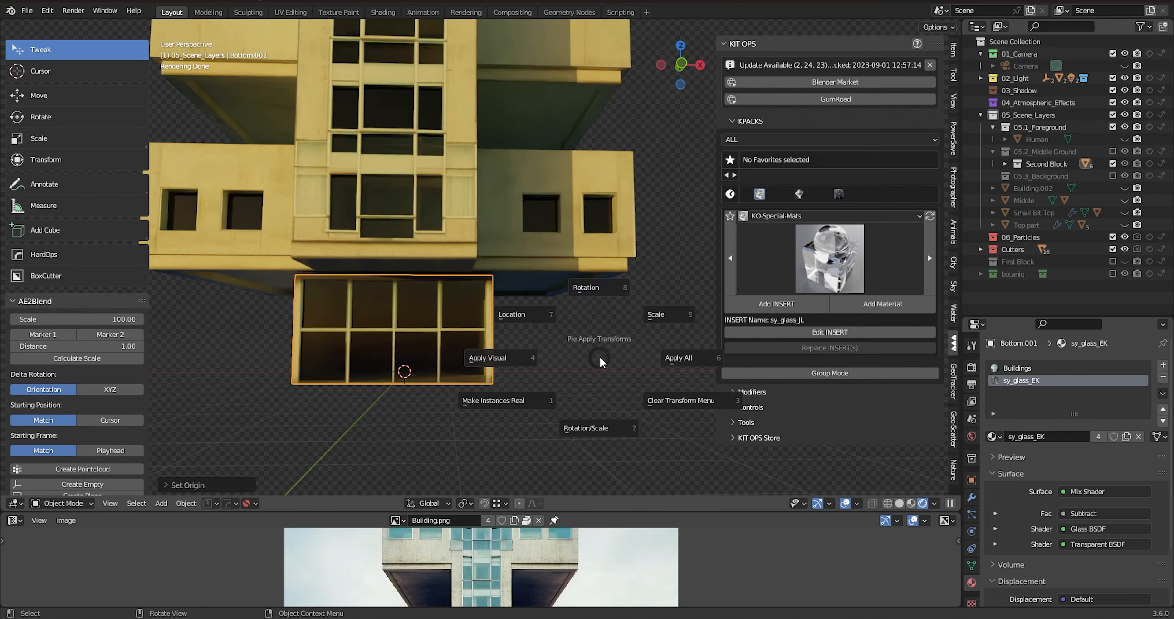
click(693, 368)
- Scale the ground-floor block Bottom.001 once more along the Y axis and check the whole building
middle_drag(533, 363, 588, 365)
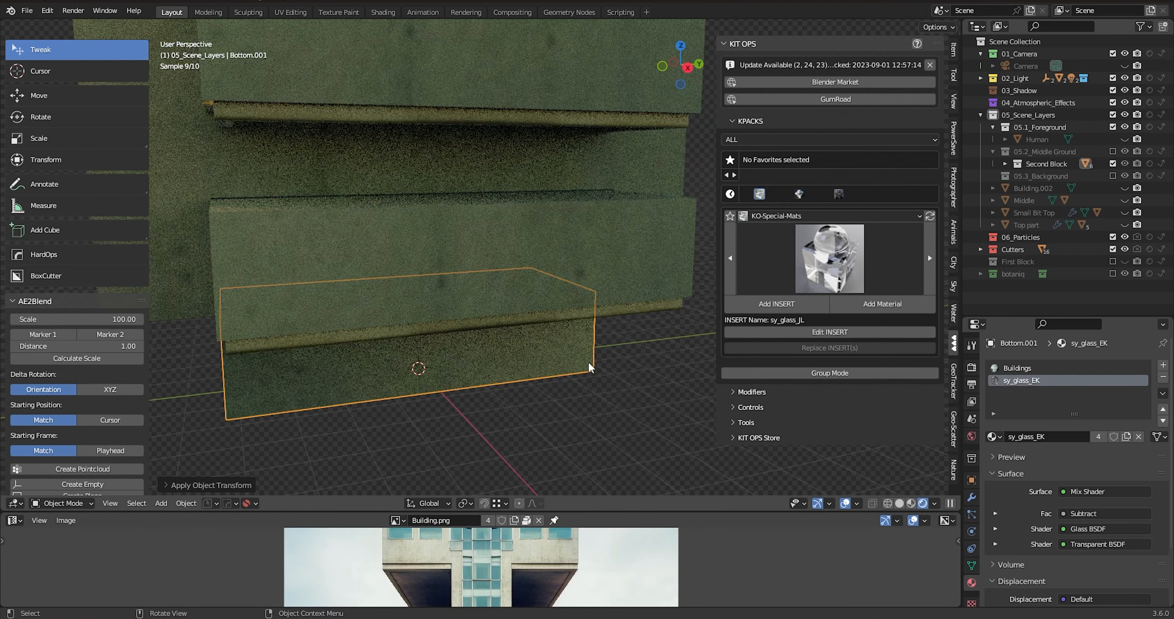
key(s)
key(y)
click(601, 360)
mouse_move(497, 391)
middle_down()
mouse_move(540, 381)
mouse_move(263, 402)
mouse_move(475, 362)
mouse_move(505, 371)
mouse_move(505, 386)
middle_up()
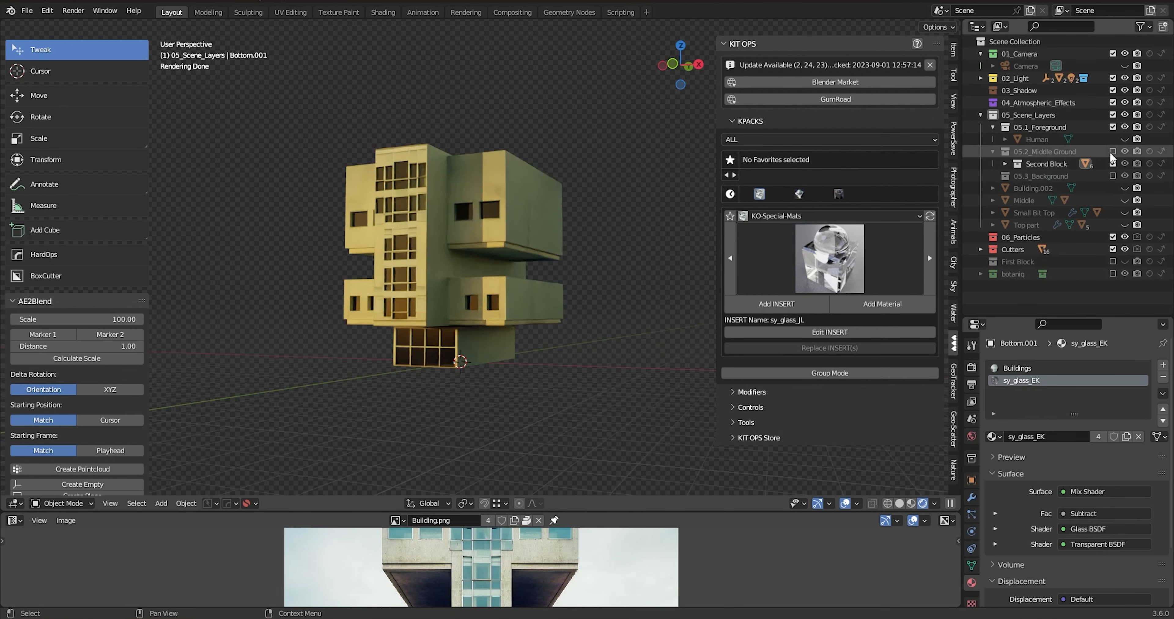
- Enable the 05.3_Background collection, hide the viewport sidebar and view the scene through the camera
click(1111, 176)
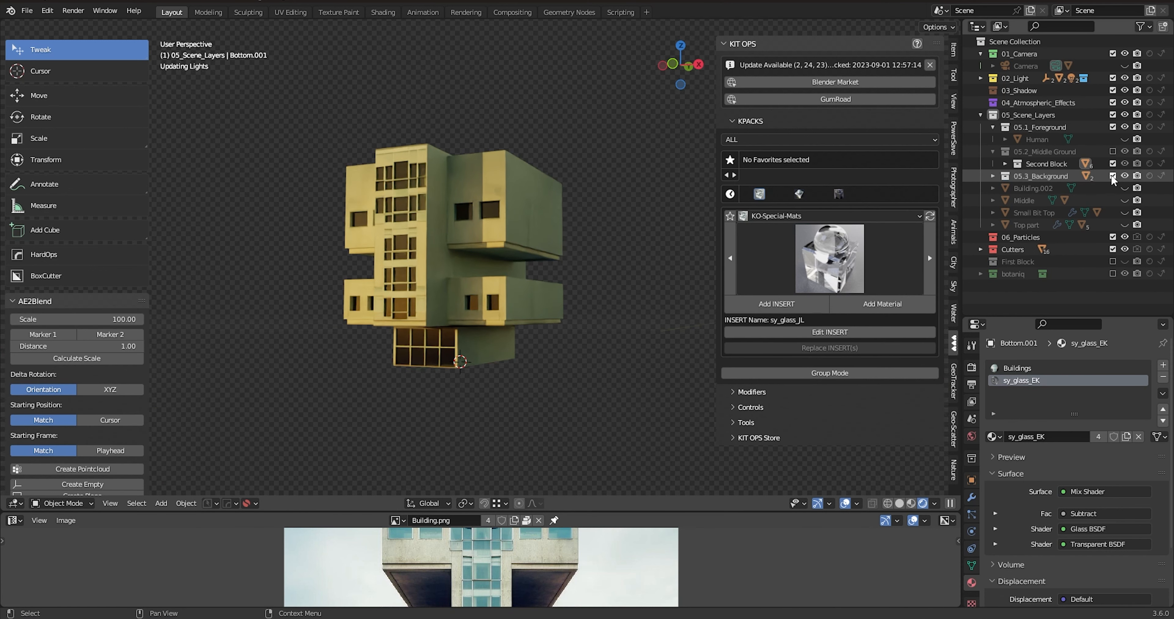
key(n)
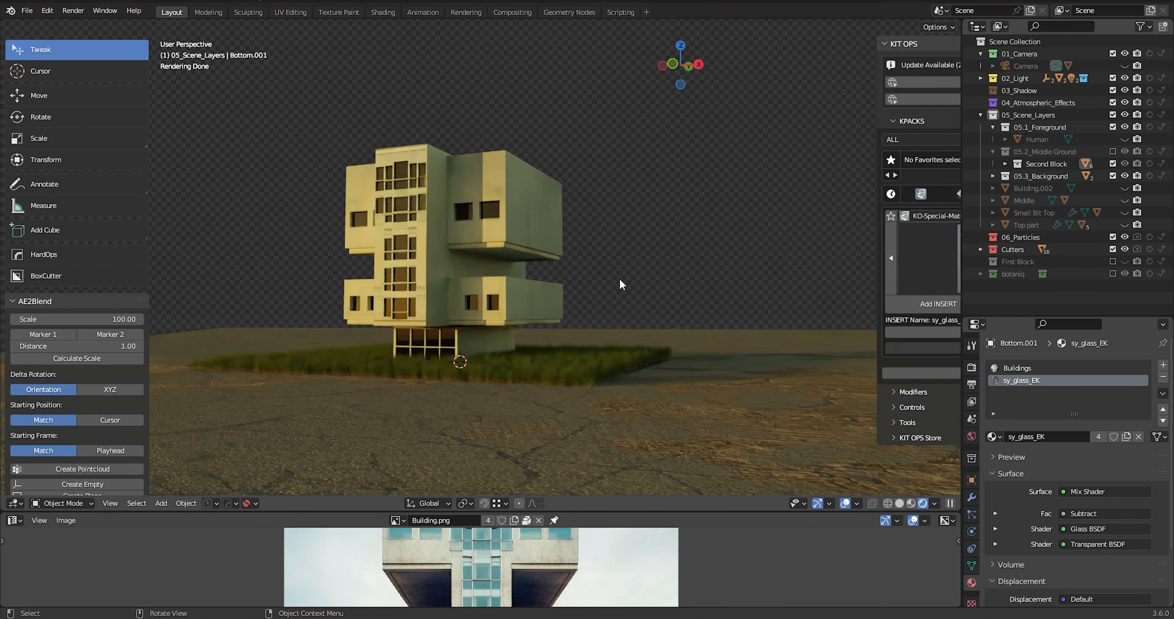
click(584, 354)
click(659, 257)
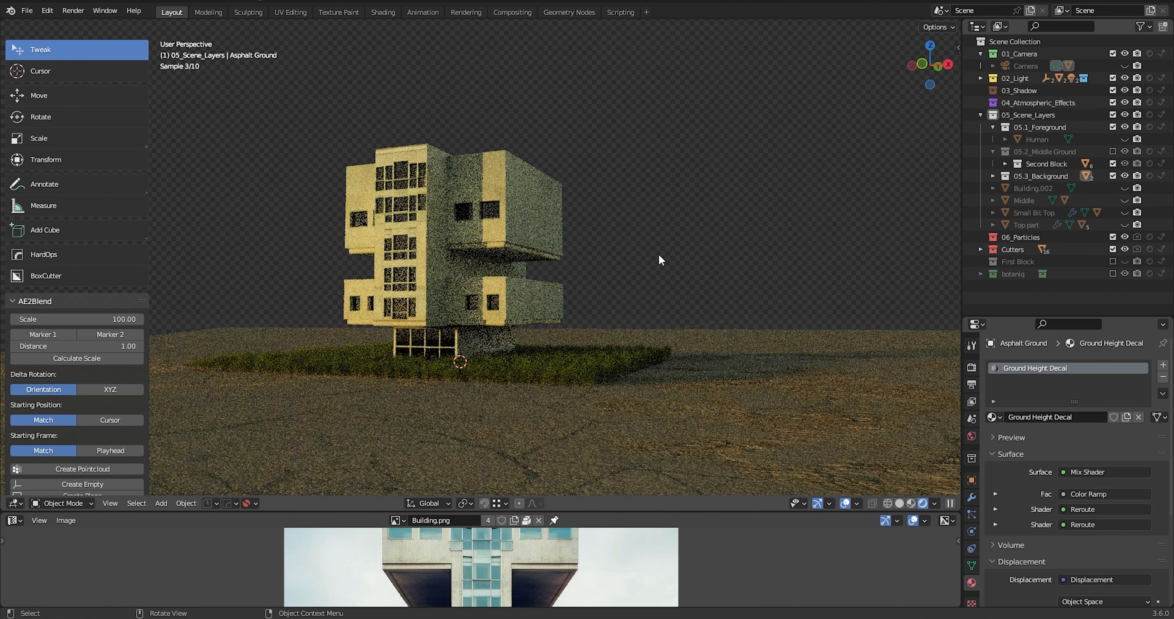
key(KP_0)
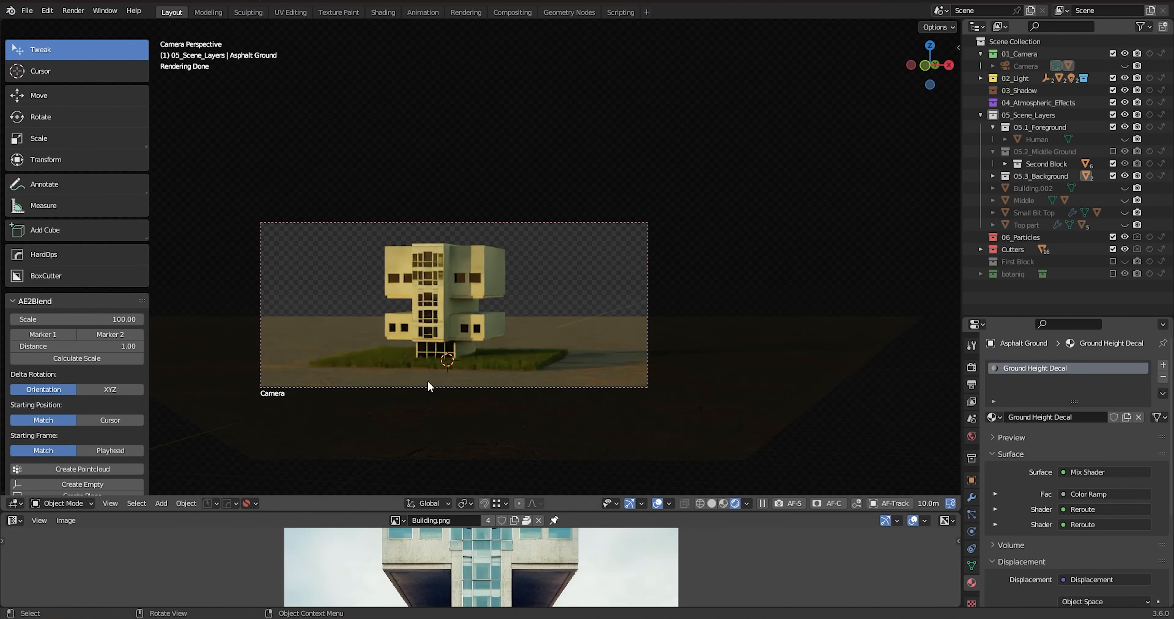
- Turn off the Transparent film option in the render settings so the sky background is rendered
click(971, 367)
scroll(991, 436, down, 15)
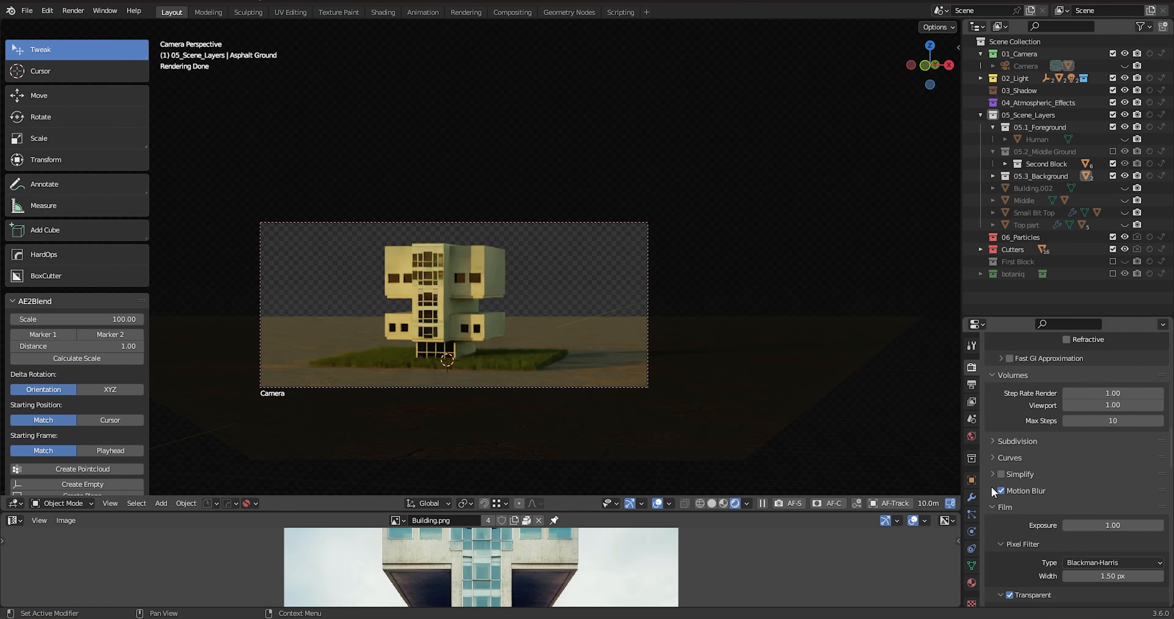
click(1010, 595)
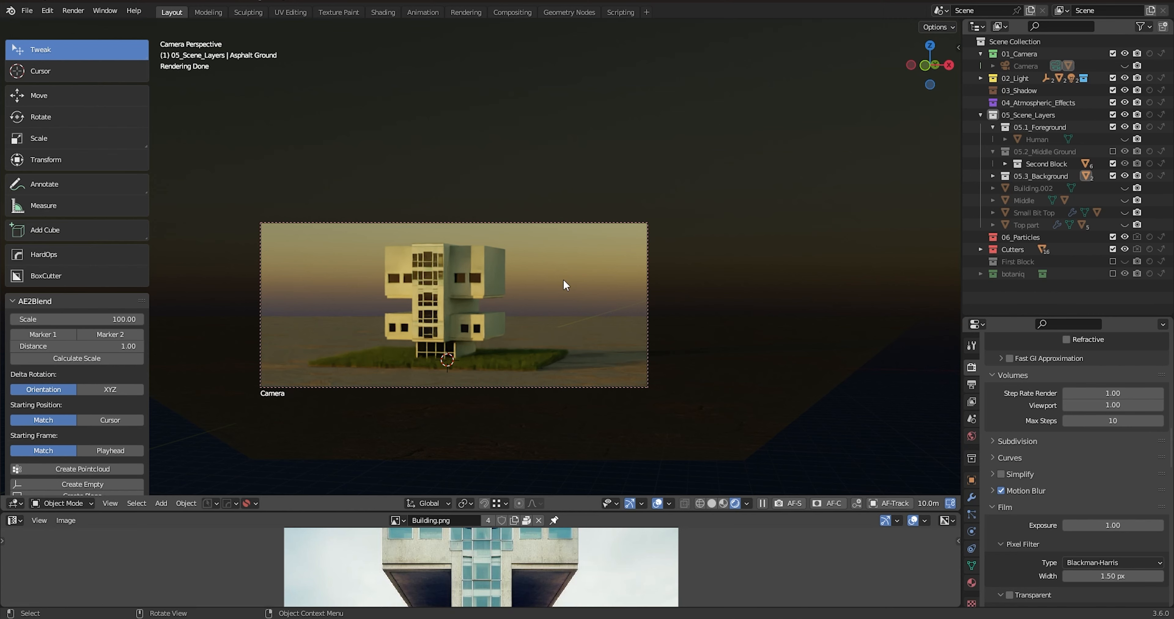
- Enlarge the reference image view, select Top Block.001 and examine its windows and walls against the reference
drag(592, 512, 576, 275)
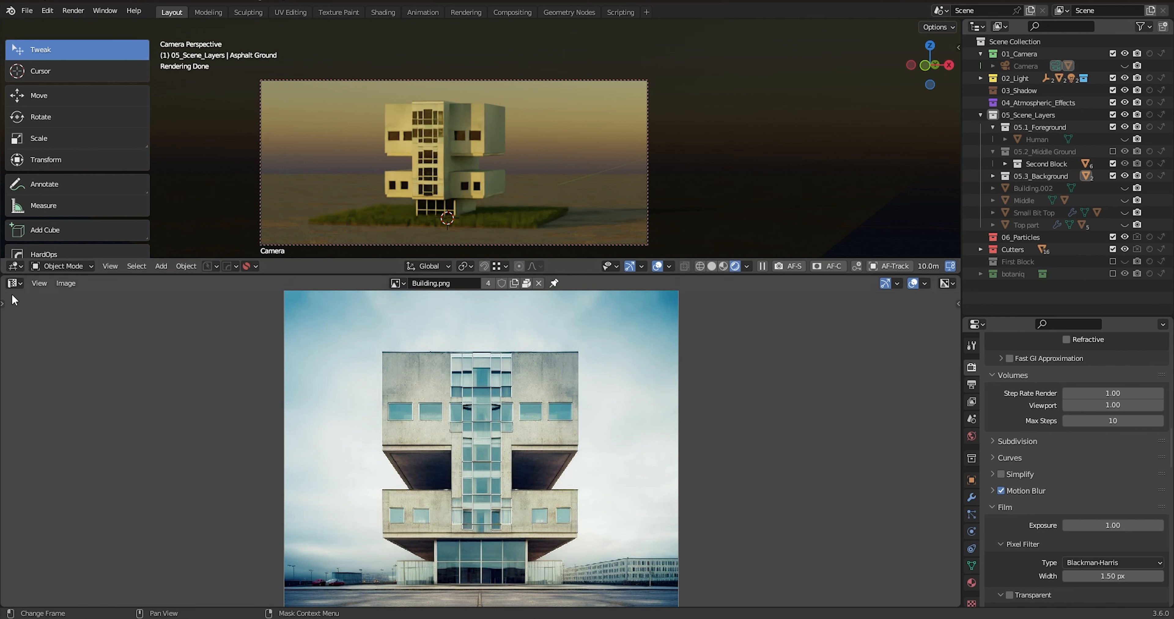
click(15, 266)
click(491, 140)
key(KP_Decimal)
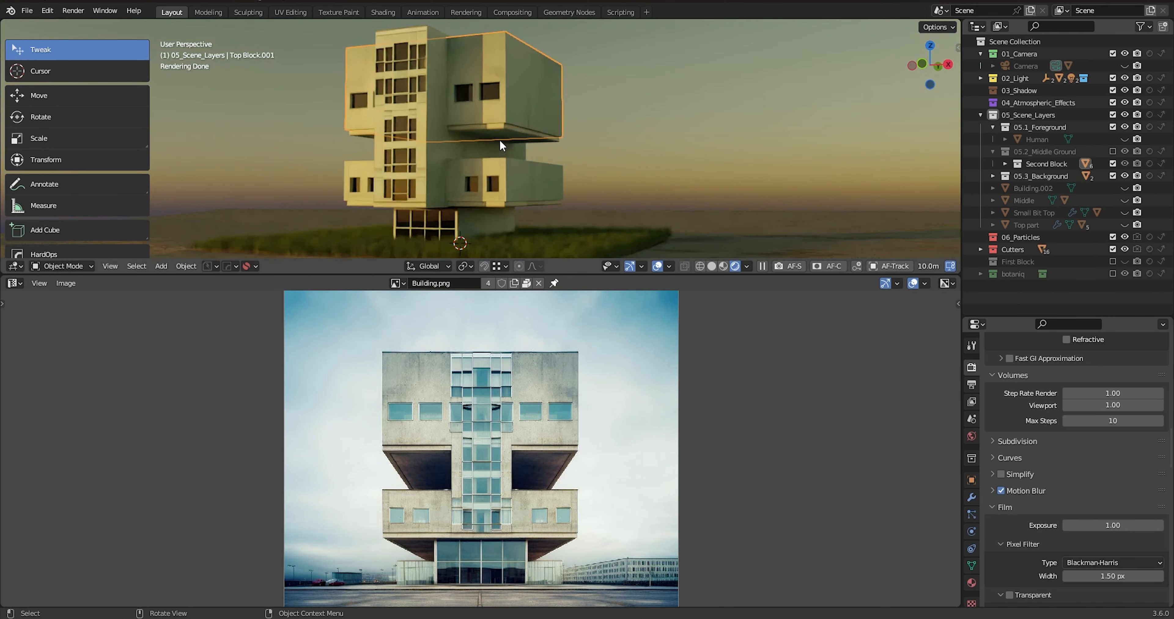
scroll(520, 76, up, 6)
shift+middle_drag(515, 95, 498, 186)
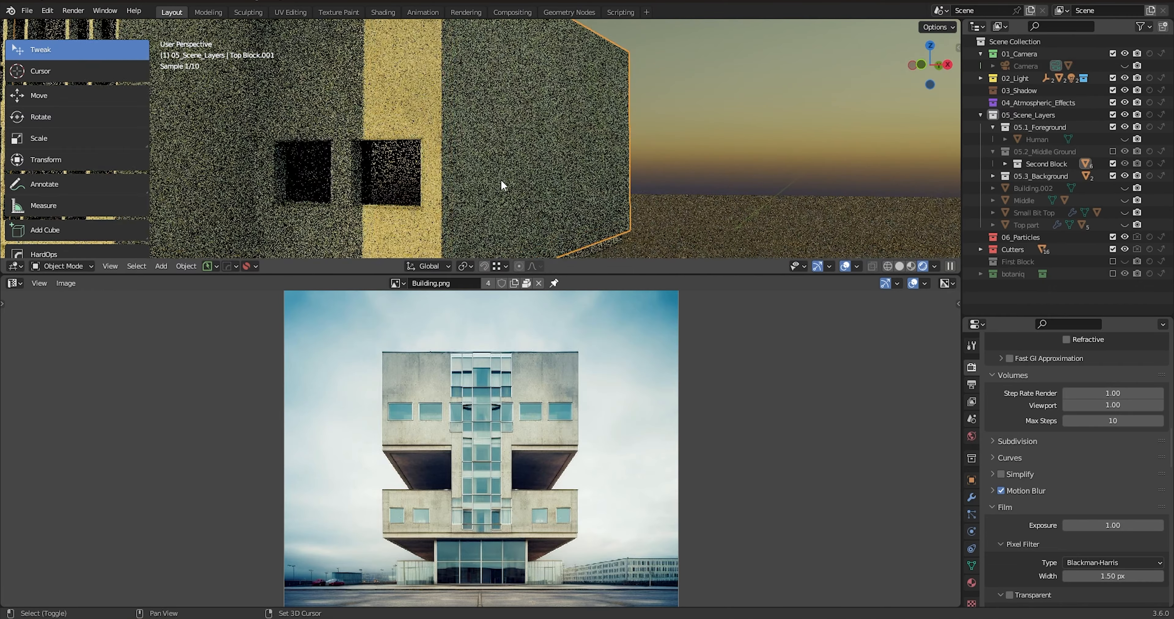
scroll(516, 94, down, 1)
shift+middle_drag(517, 94, 507, 155)
scroll(506, 151, up, 4)
scroll(545, 141, down, 1)
scroll(545, 146, down, 6)
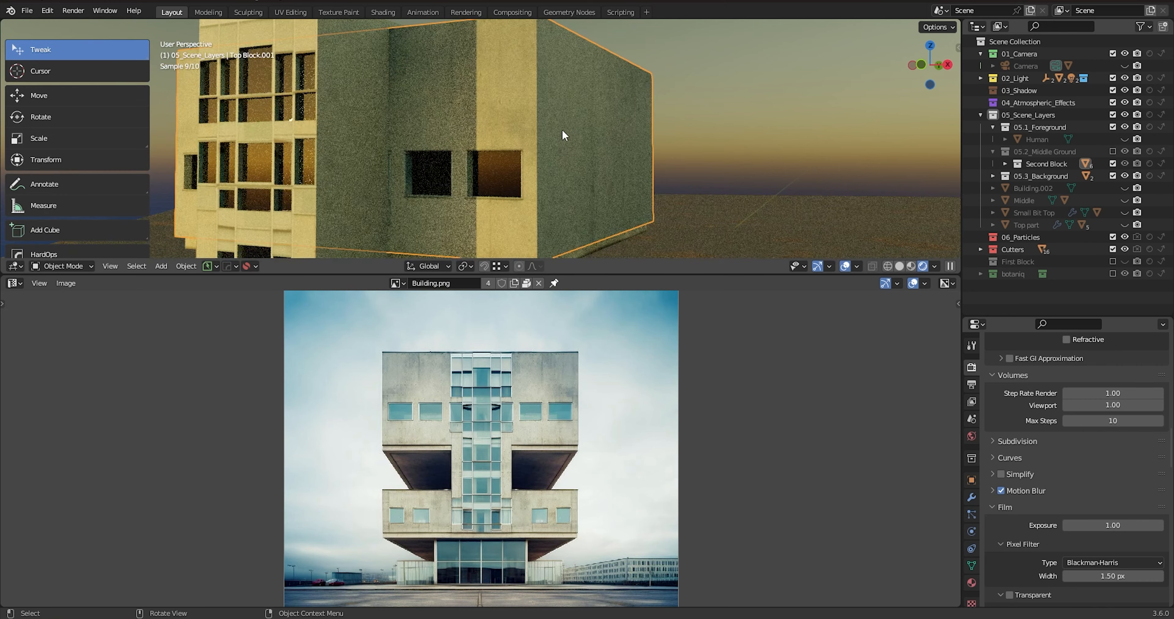
middle_drag(564, 135, 551, 136)
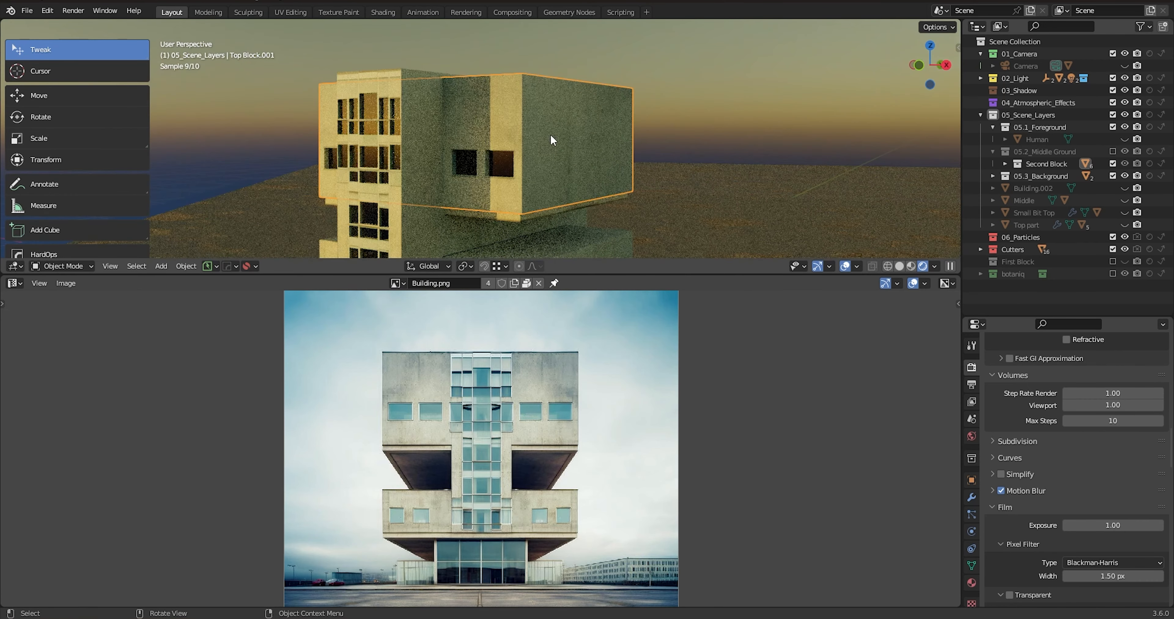
- Examine the concrete walls, window row and central glazing of the reference building's upper block against the model
scroll(483, 359, down, 1)
scroll(497, 396, up, 7)
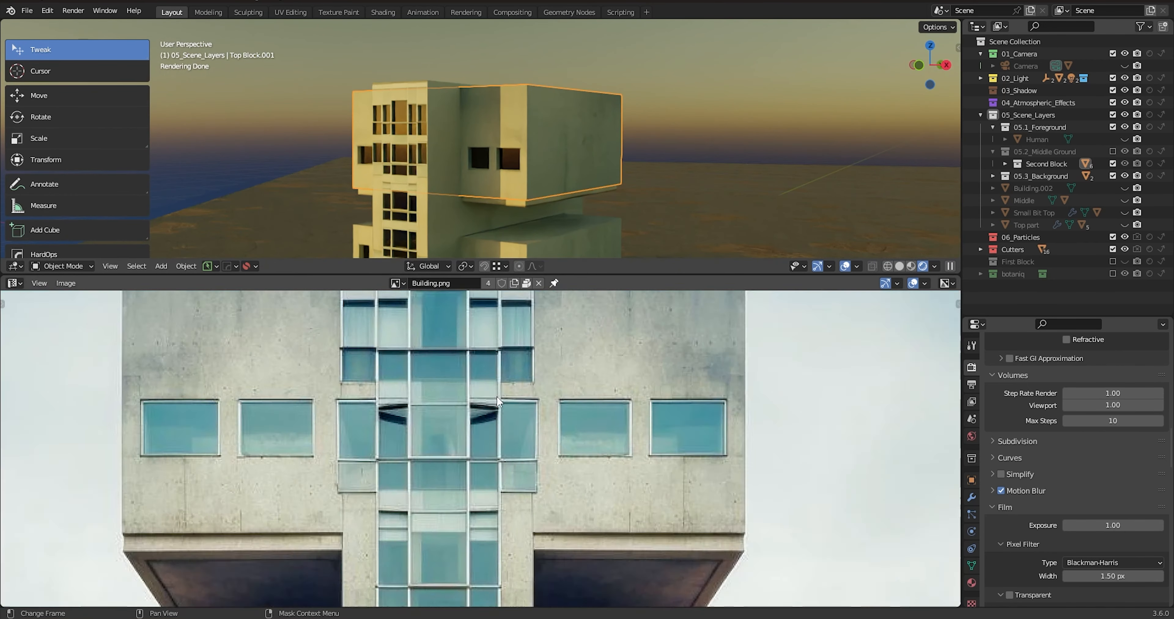
scroll(575, 427, down, 4)
scroll(479, 419, up, 5)
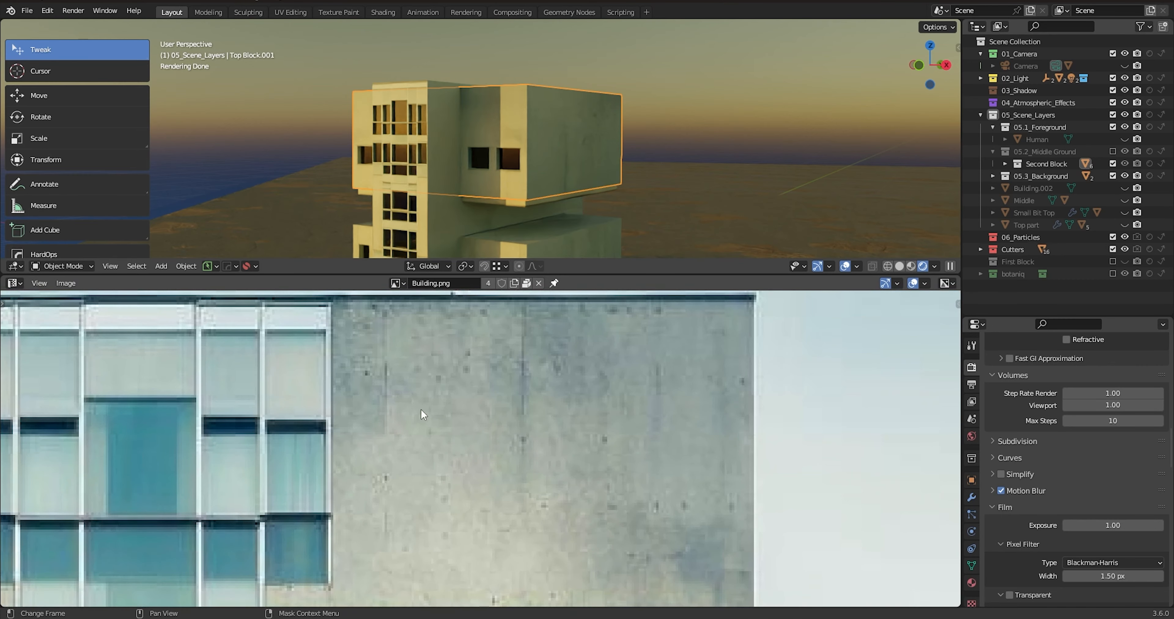
scroll(501, 410, down, 2)
middle_drag(537, 411, 510, 408)
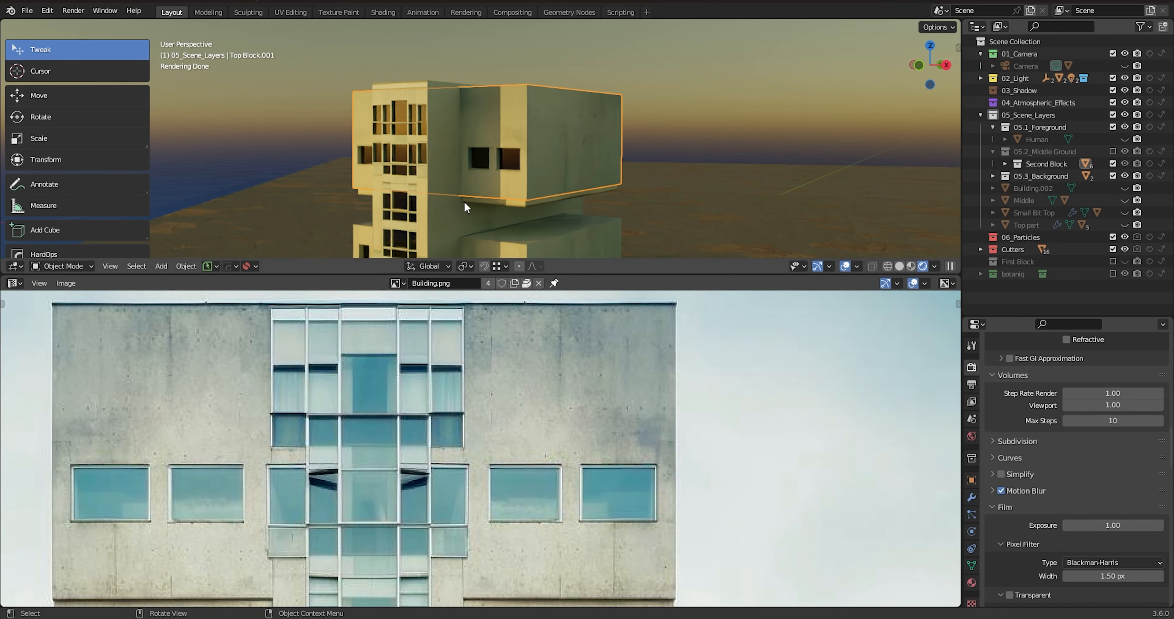
scroll(501, 370, down, 1)
scroll(534, 475, up, 1)
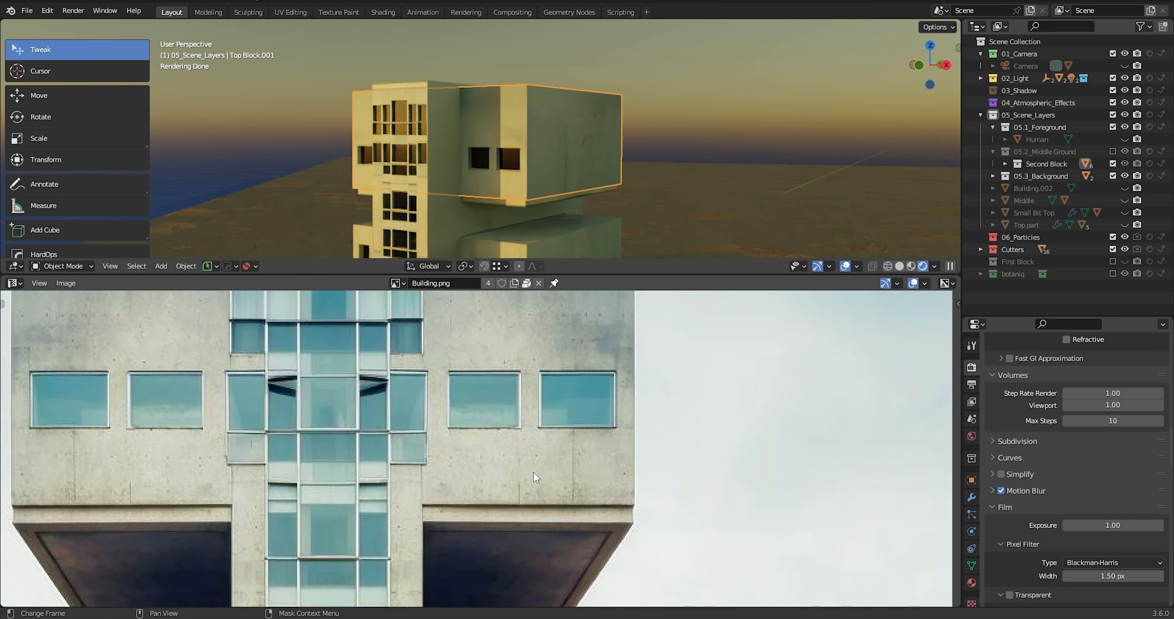
- Compare the lower block, its underside and the ground-floor glass facade of the model with the reference image
scroll(543, 480, down, 6)
scroll(548, 483, down, 1)
middle_drag(574, 497, 580, 427)
scroll(536, 399, up, 3)
scroll(570, 224, down, 2)
scroll(569, 225, down, 3)
scroll(581, 215, up, 6)
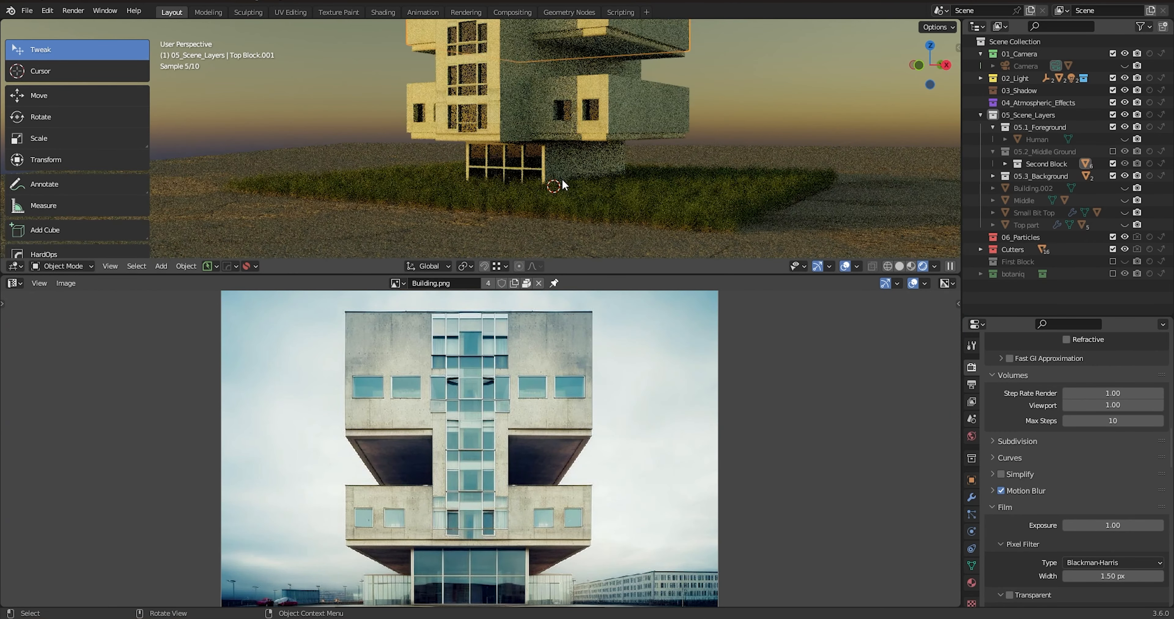
scroll(575, 488, down, 3)
scroll(535, 542, up, 6)
scroll(524, 545, up, 2)
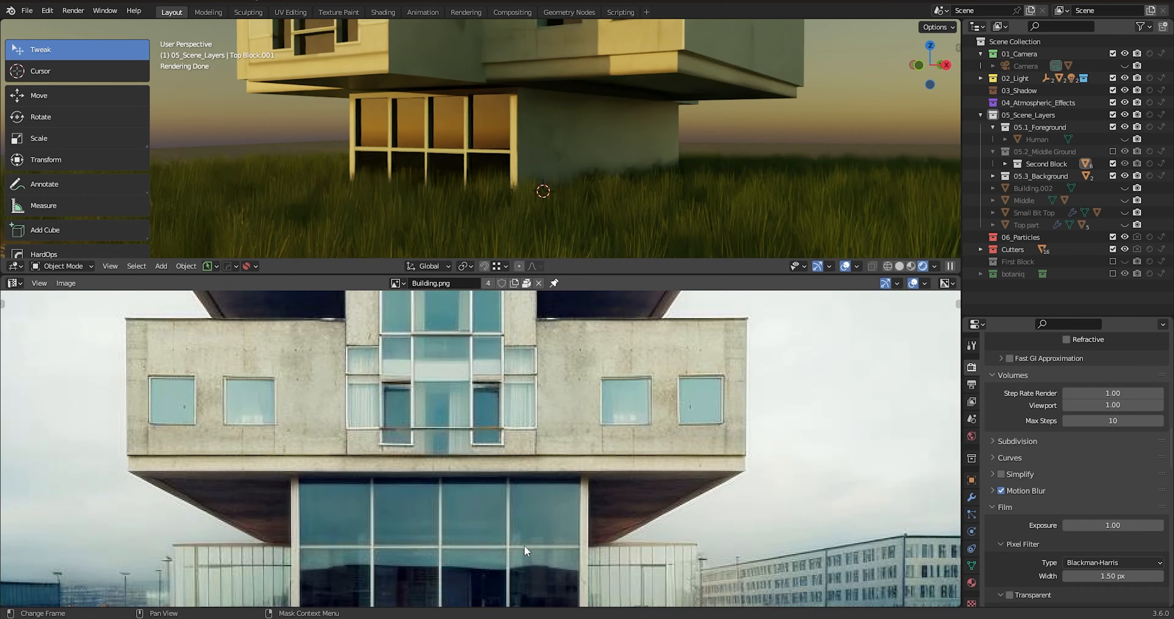
middle_drag(523, 546, 528, 434)
scroll(527, 434, down, 3)
scroll(579, 170, down, 5)
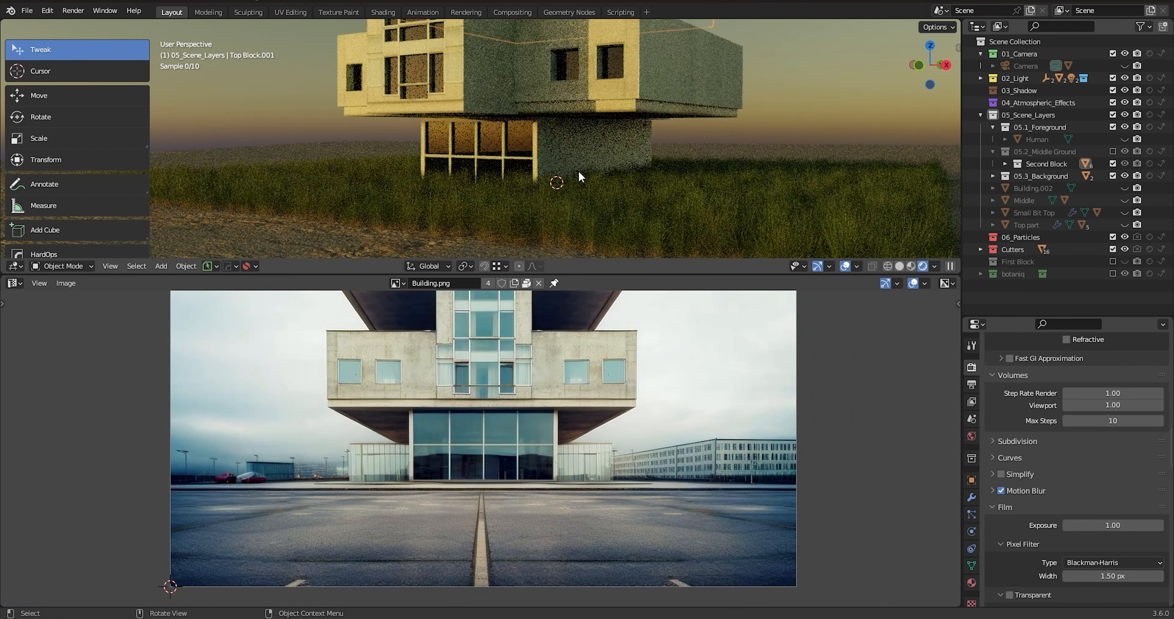
- View the whole building on its grass patch and make the Second Block collection active
middle_drag(601, 231, 597, 214)
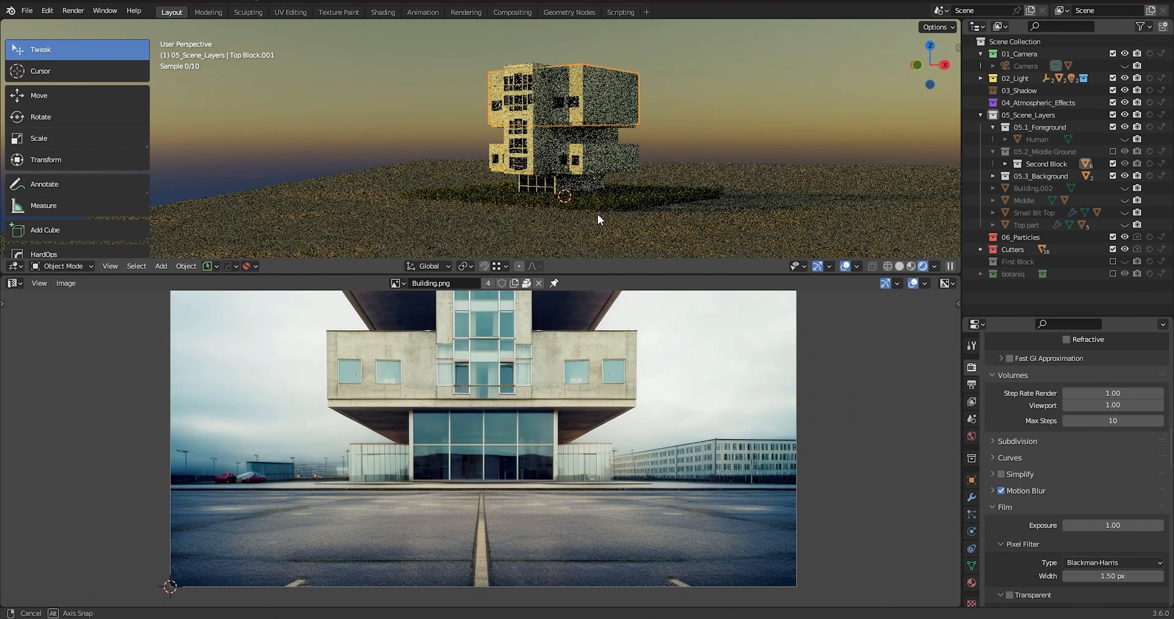
scroll(597, 214, down, 1)
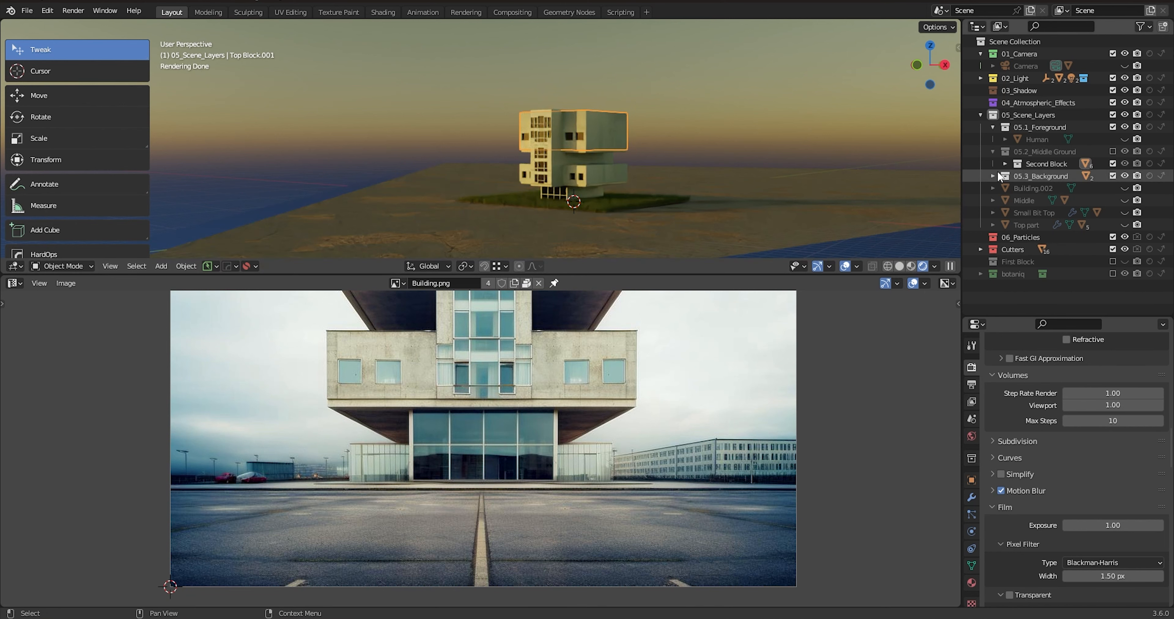
click(1005, 164)
scroll(636, 204, up, 2)
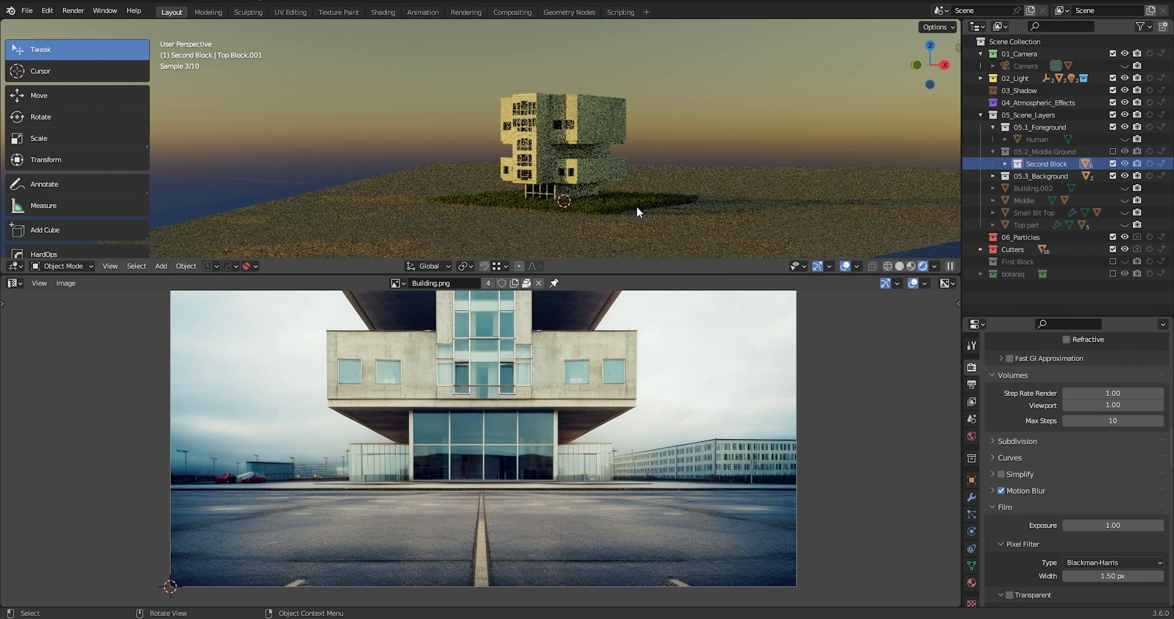